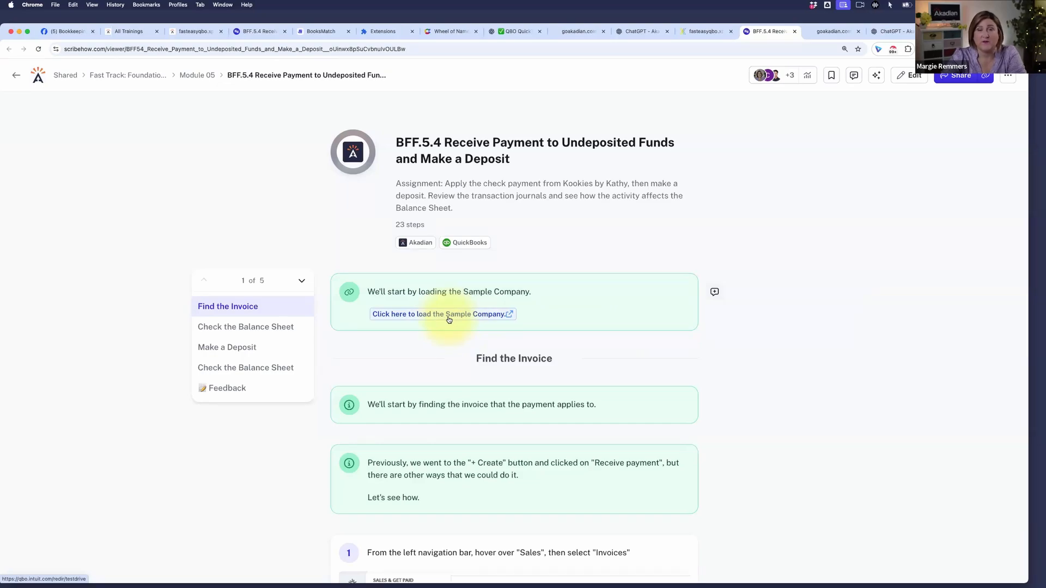
# Load the QuickBooks sample company from the guide's link and complete the security verification.
pyautogui.click(414, 315)
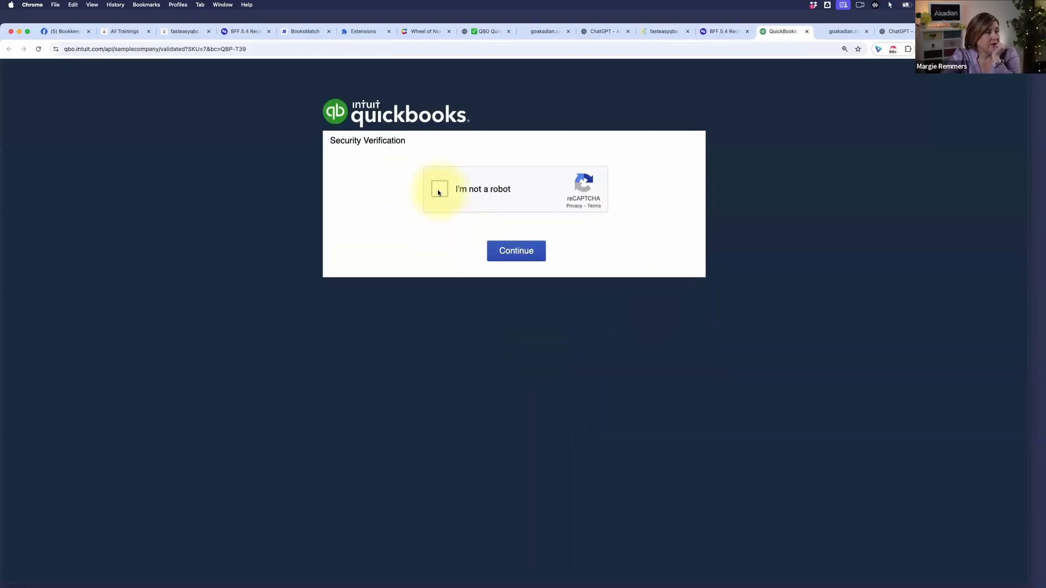
pyautogui.click(439, 190)
pyautogui.click(512, 250)
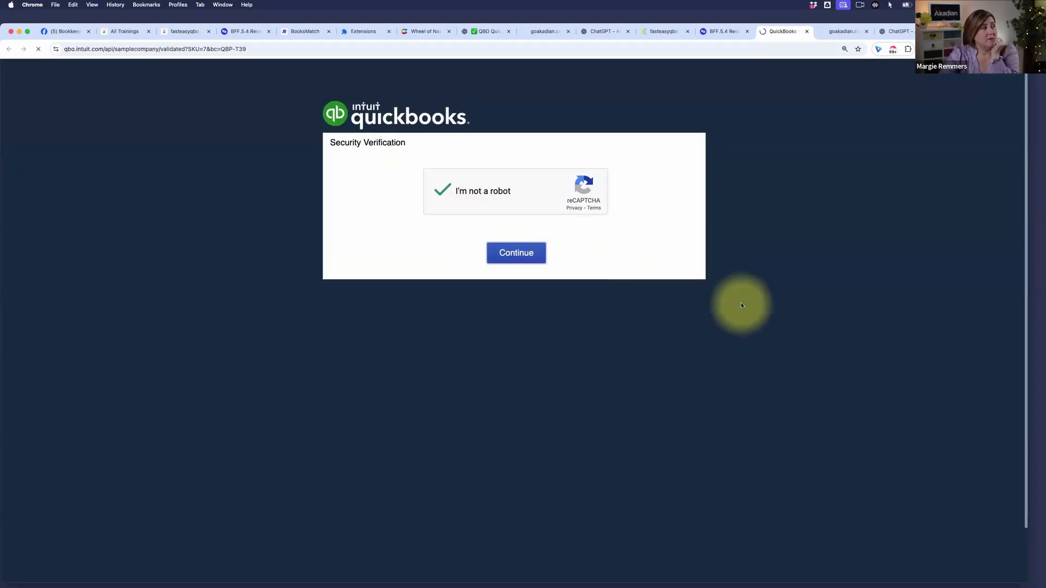
pyautogui.click(517, 245)
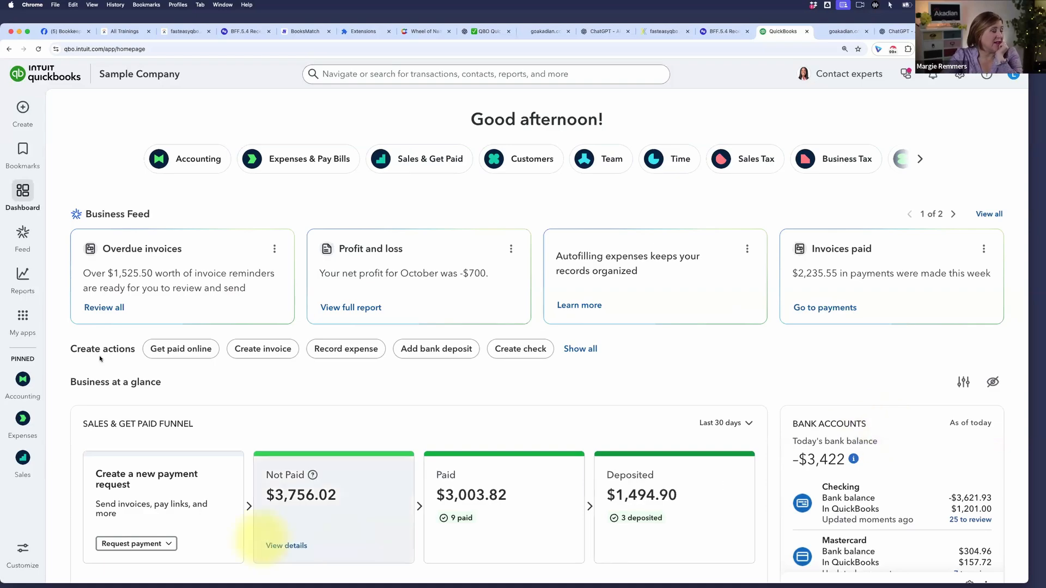
# Open the Accounting app's bank transactions and dismiss the bank connection and full-screen pop-ups.
pyautogui.click(190, 163)
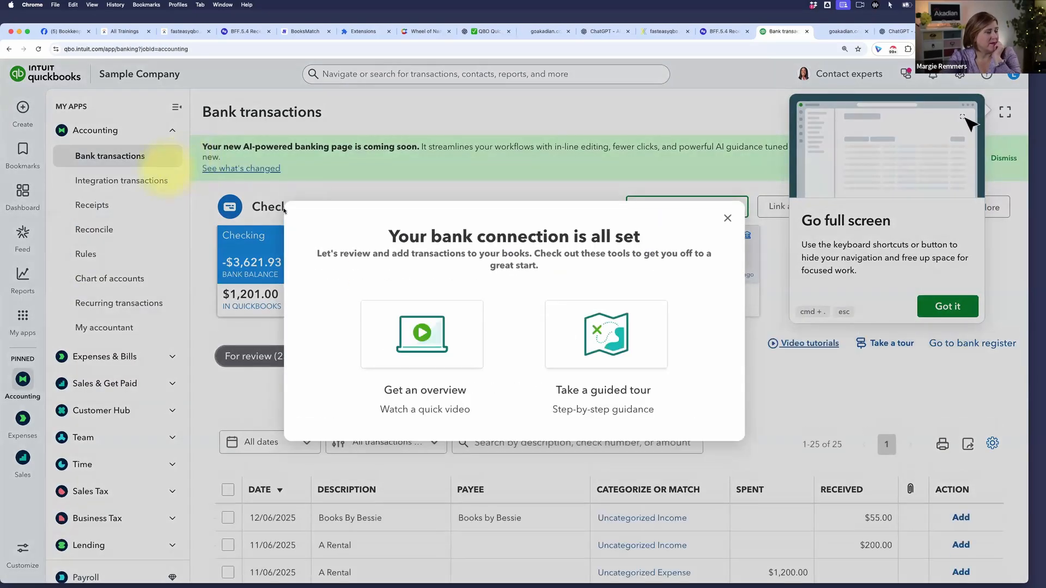
pyautogui.click(728, 218)
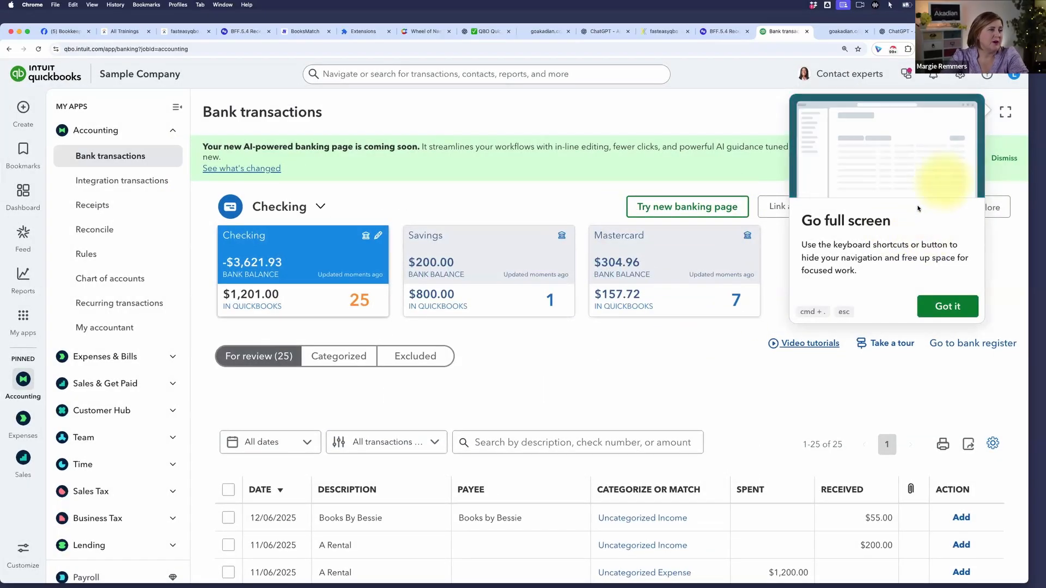
pyautogui.click(955, 298)
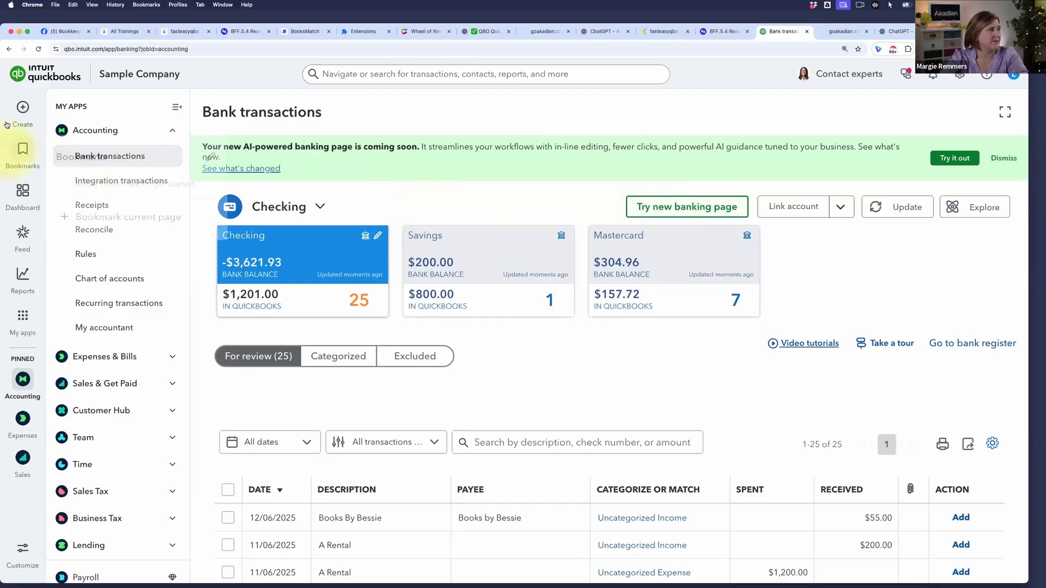
# Look over the main navigation's apps and return to the dashboard.
pyautogui.click(22, 111)
pyautogui.moveTo(22, 318)
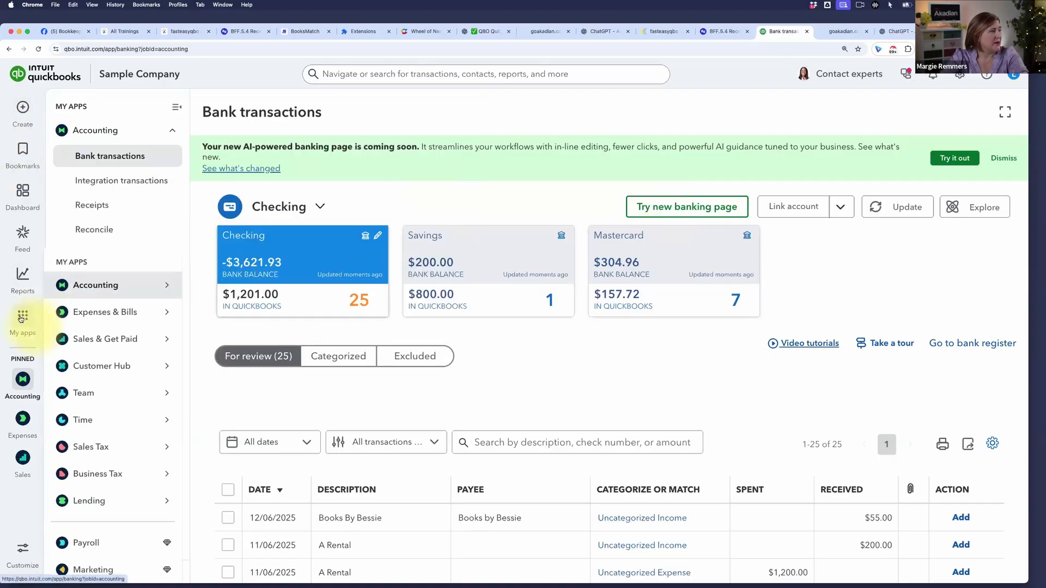
pyautogui.click(22, 203)
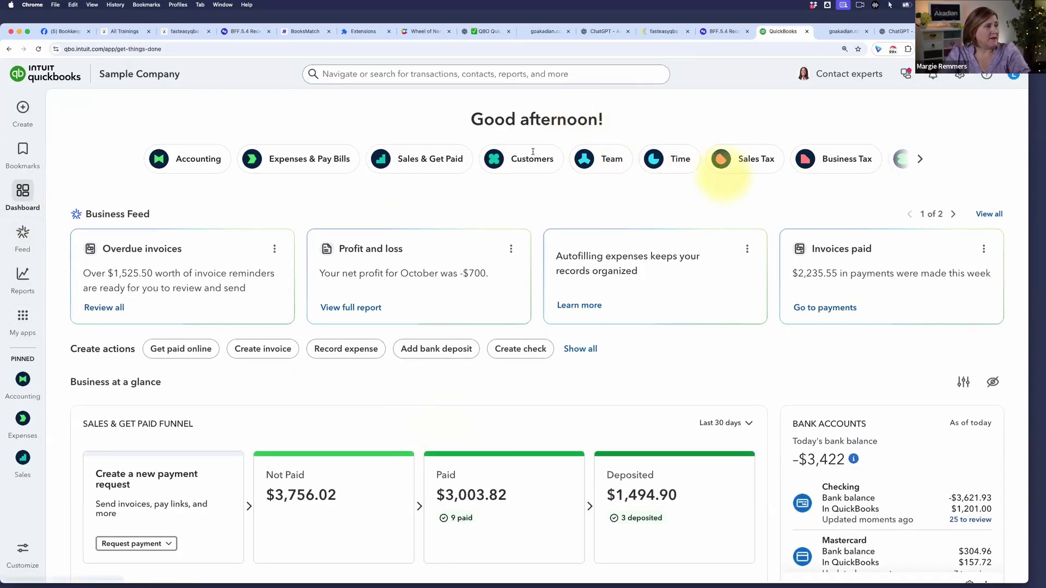
# Switch to the BFF.5.4 Scribe guide and read its assignment and Find the Invoice instructions.
pyautogui.click(724, 33)
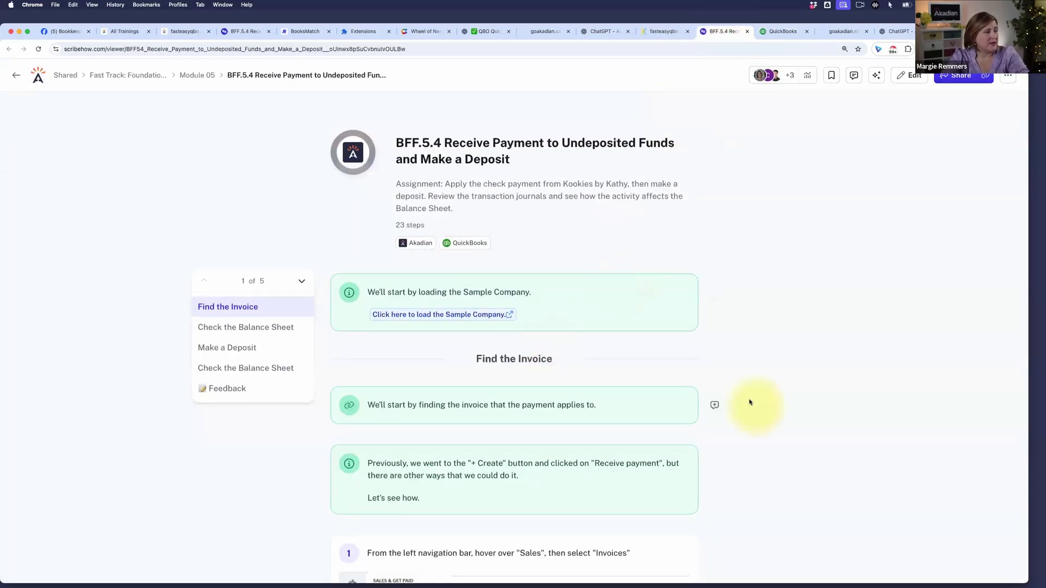
pyautogui.scroll(-1, 382, 164)
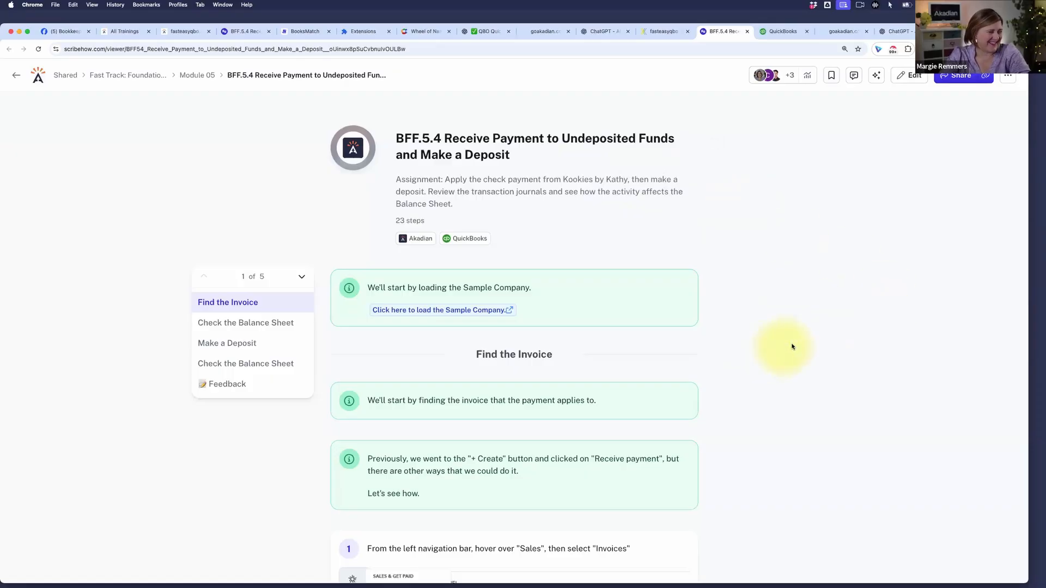
pyautogui.scroll(-3, 792, 347)
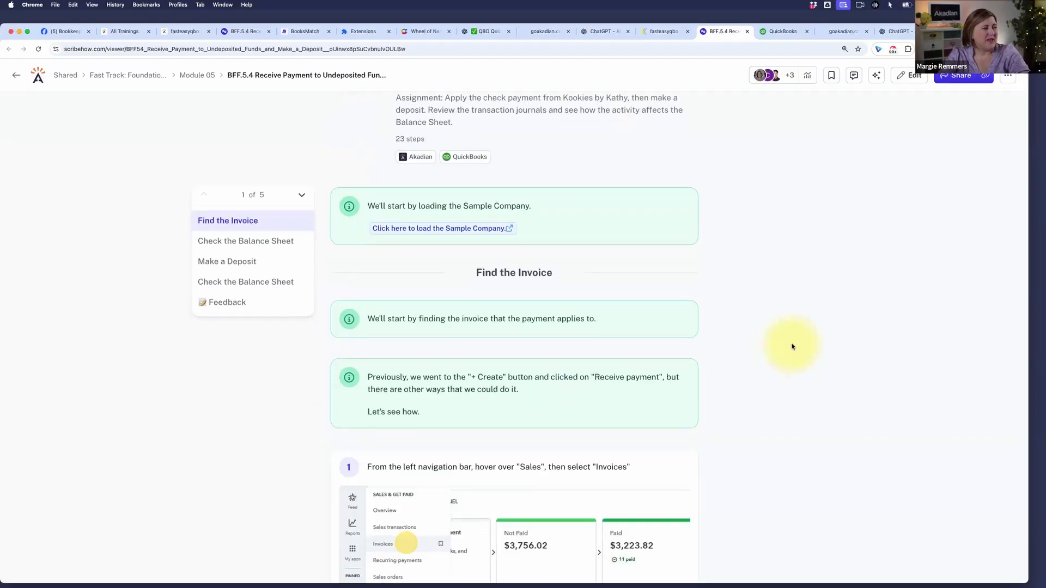
pyautogui.scroll(-2, 792, 347)
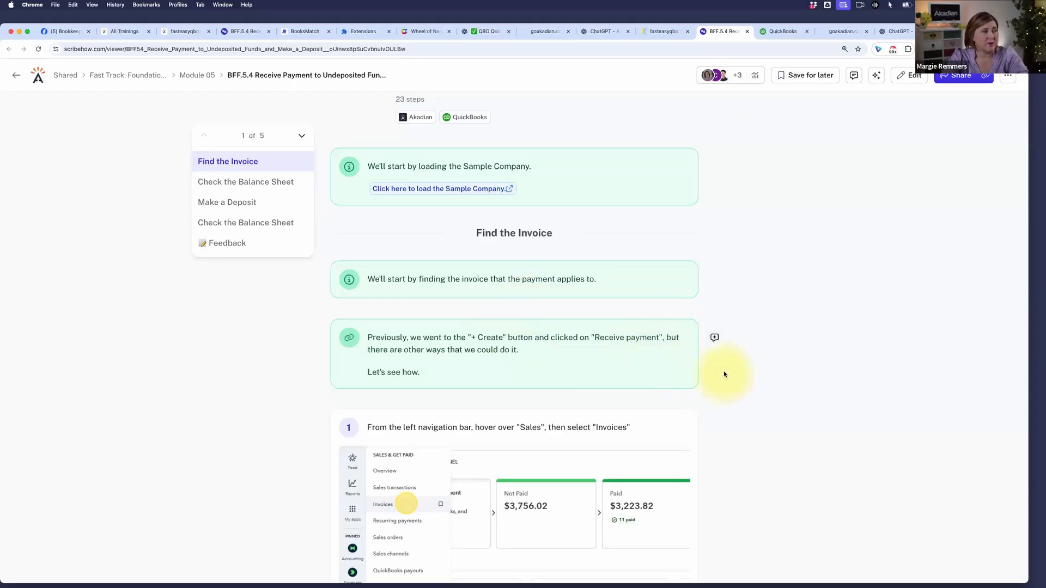
pyautogui.scroll(-3, 725, 374)
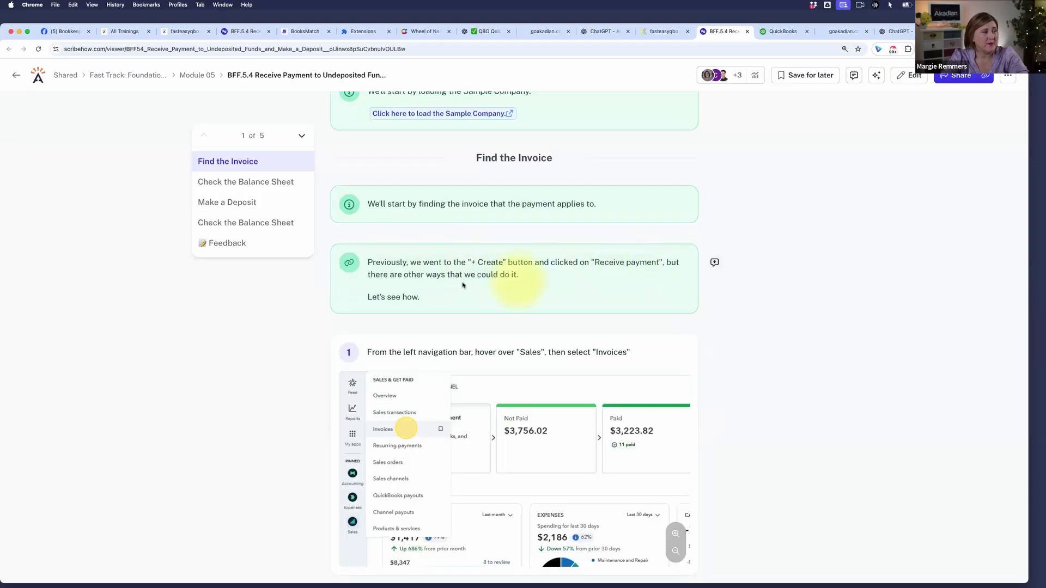
pyautogui.scroll(-3, 535, 293)
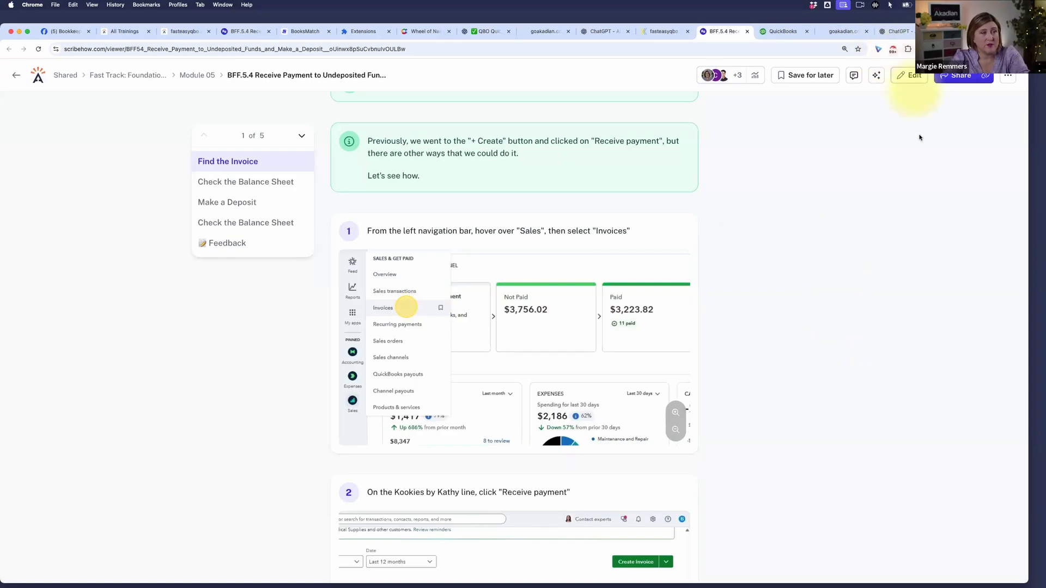
# Check which extensions are installed in Chrome, including the Scribe extension.
pyautogui.click(909, 50)
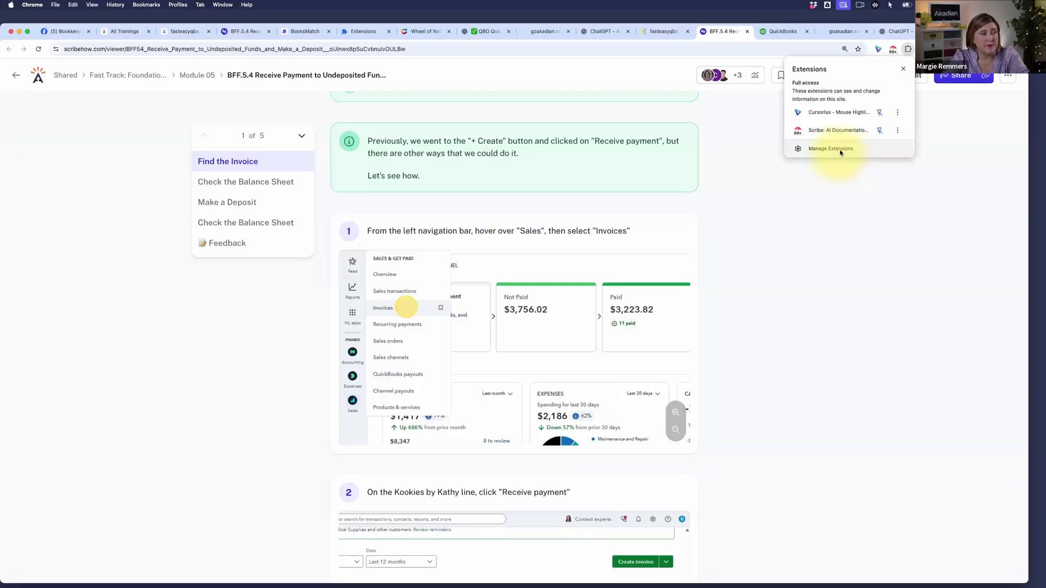
pyautogui.rightClick(813, 179)
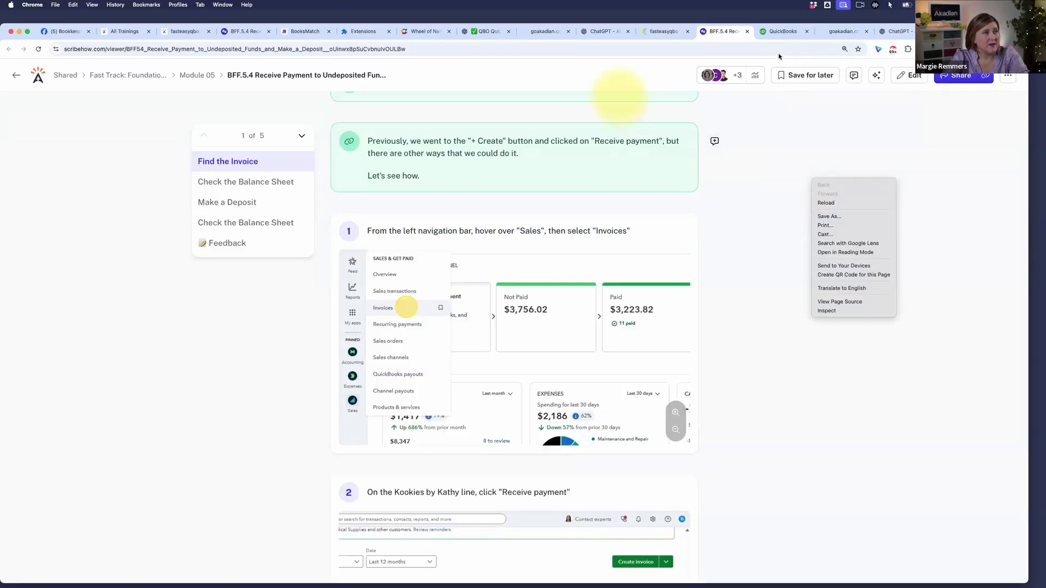
pyautogui.click(361, 35)
pyautogui.click(360, 34)
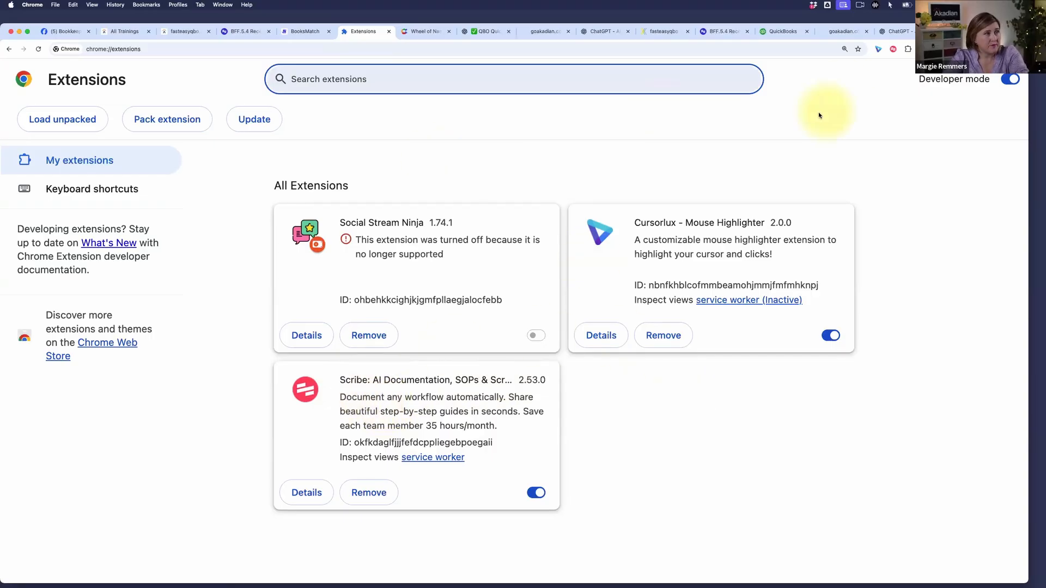
# Return to the BFF.5.4 guide and launch Guide Me from step 1 about selecting Invoices.
pyautogui.click(727, 35)
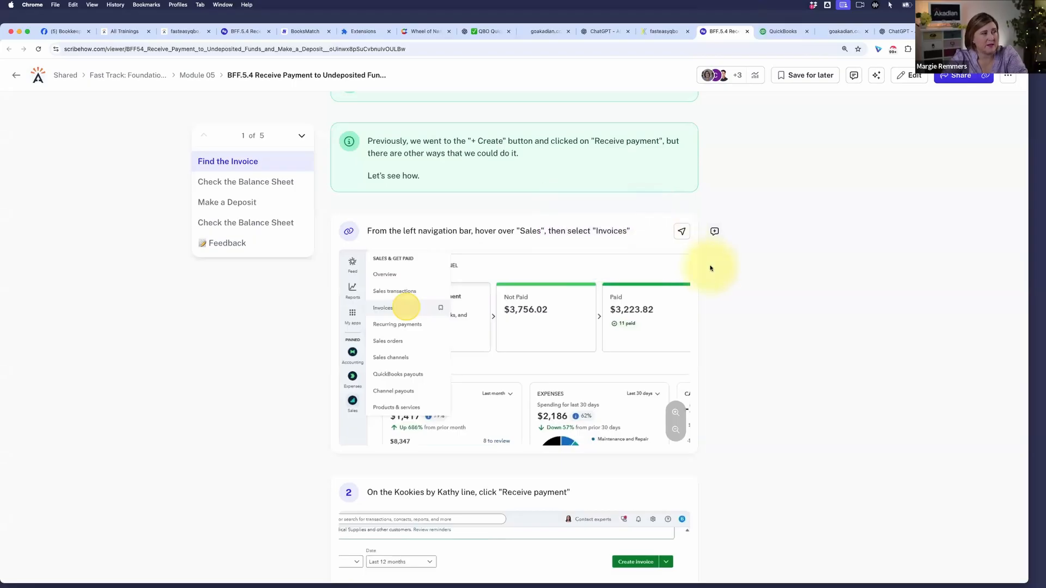
pyautogui.scroll(5, 710, 267)
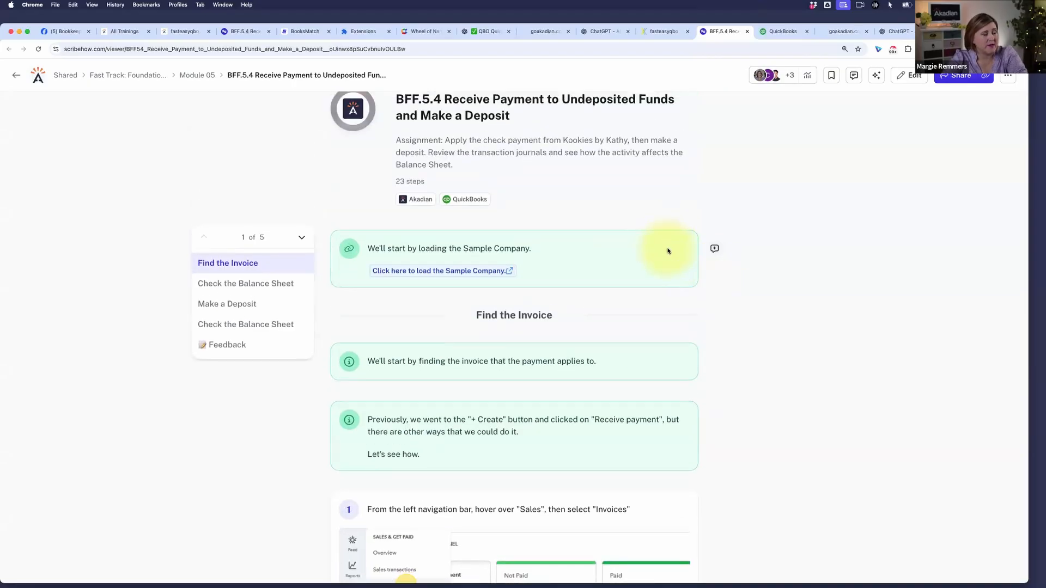
pyautogui.scroll(-2, 668, 251)
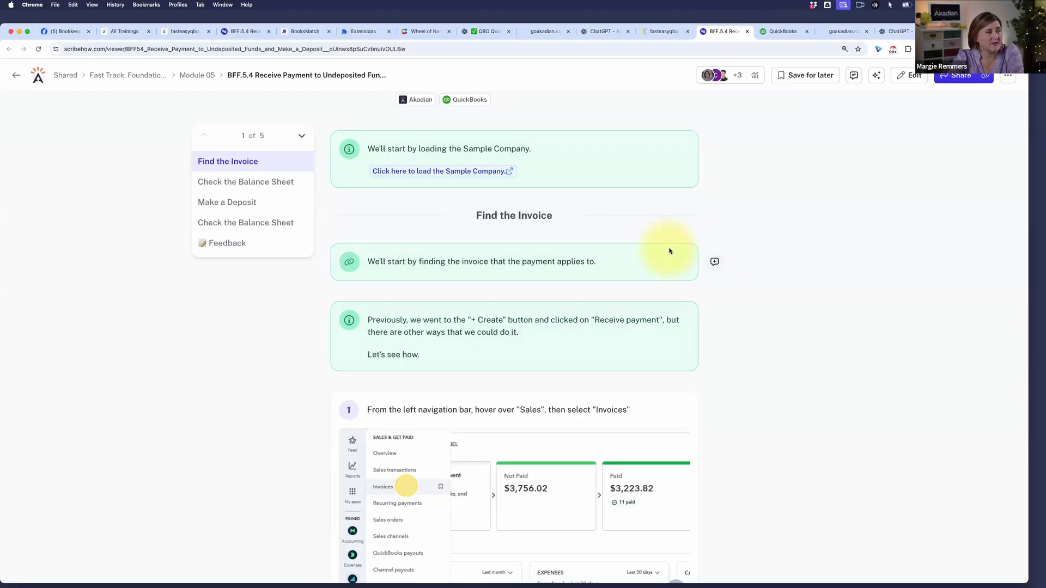
pyautogui.scroll(1, 657, 379)
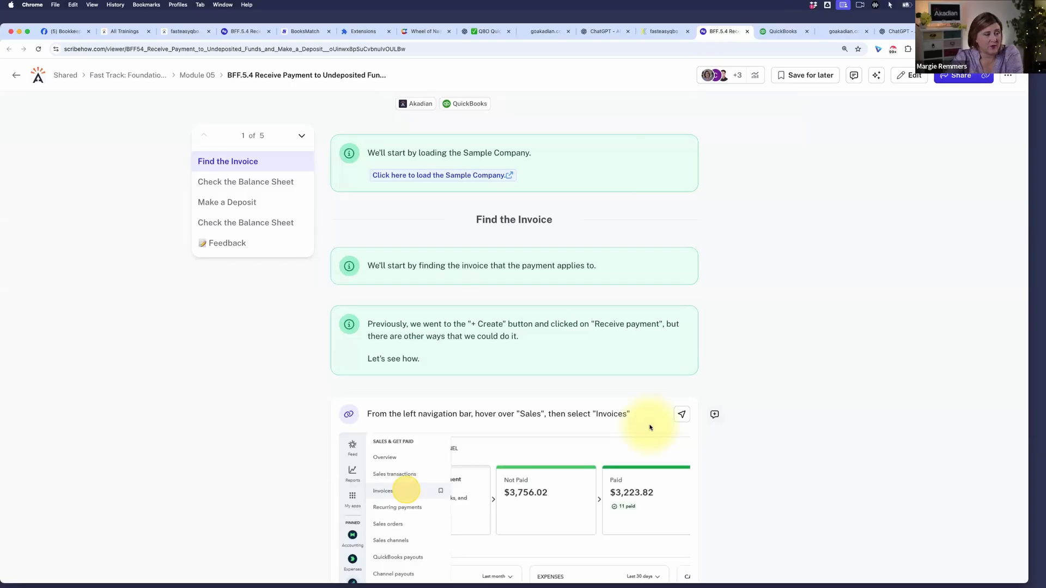
pyautogui.click(681, 417)
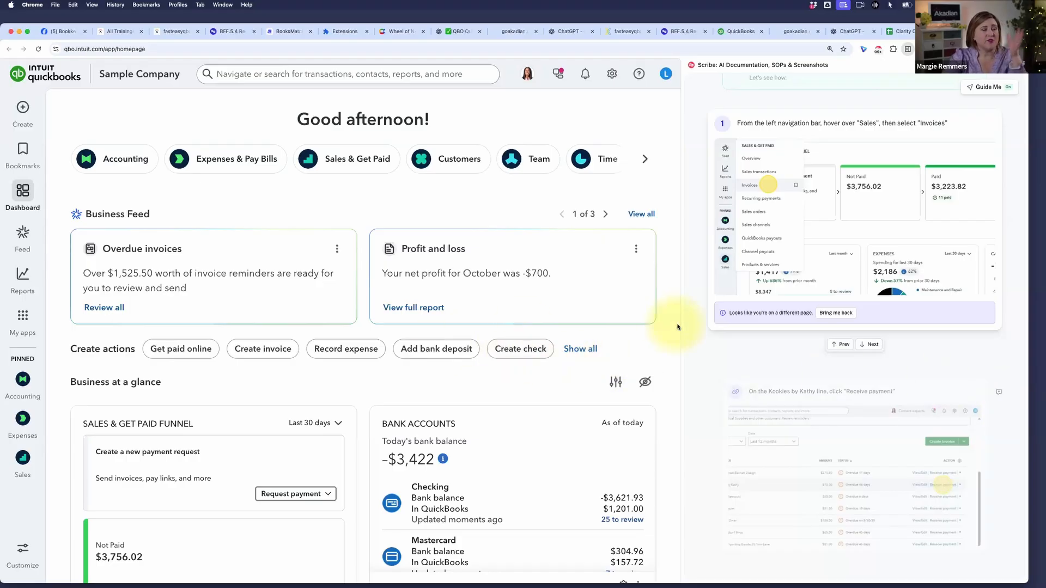
# Turn off Guide Me in the Scribe side panel and dismiss the feedback request.
pyautogui.scroll(-1, 675, 326)
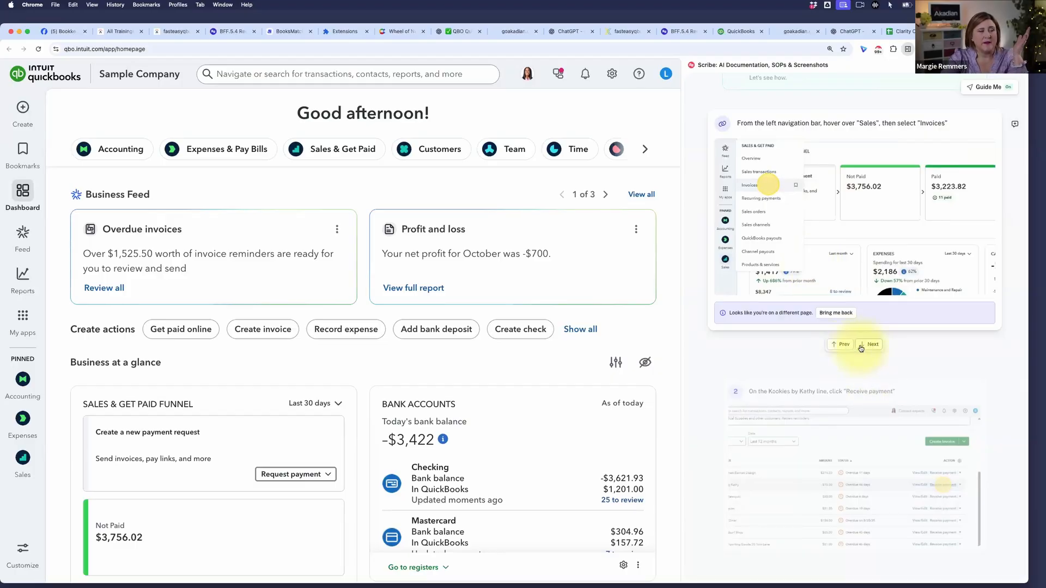
pyautogui.scroll(-1, 937, 102)
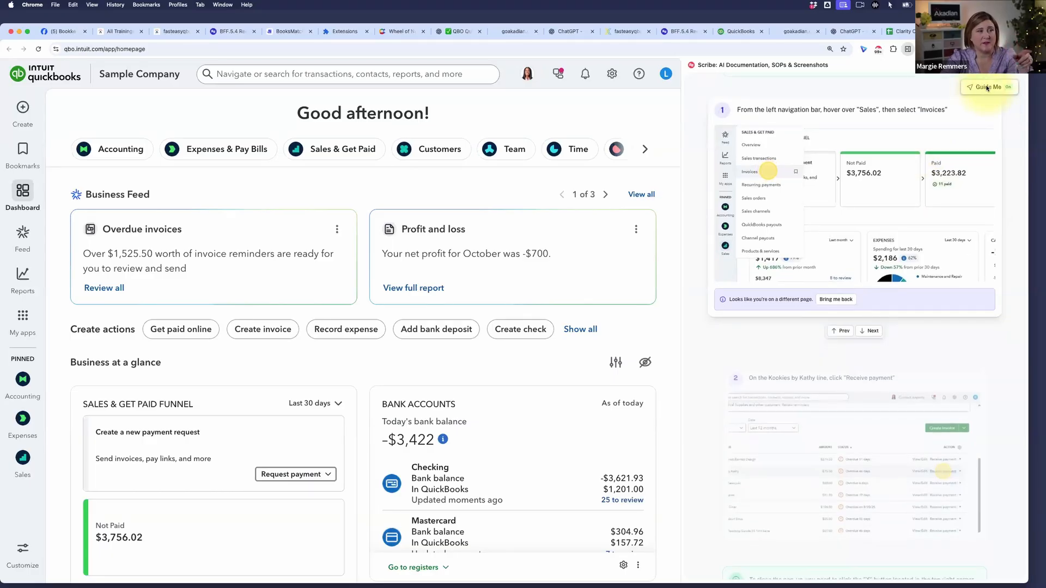
pyautogui.click(989, 87)
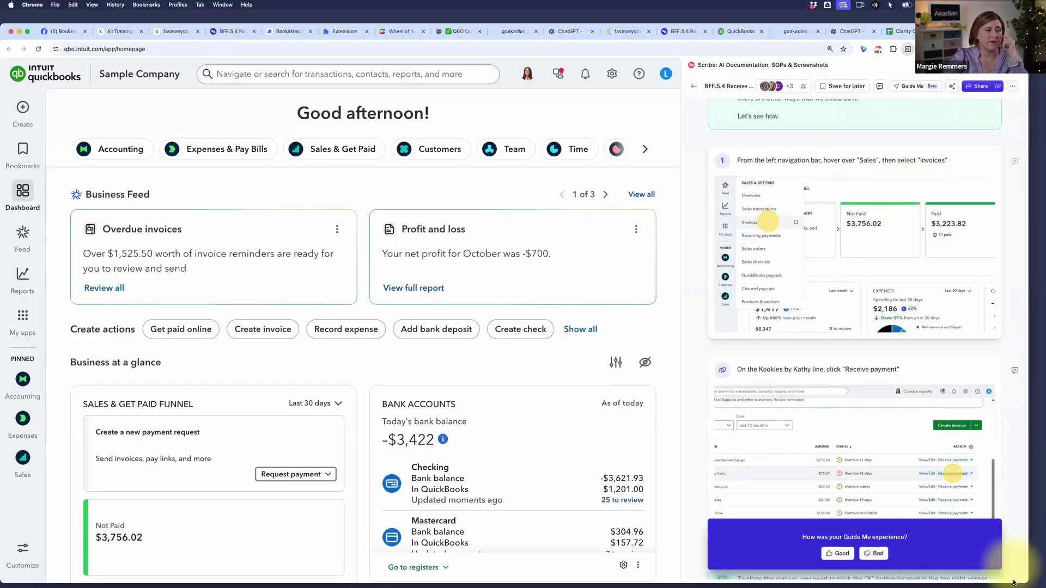
pyautogui.moveTo(956, 524)
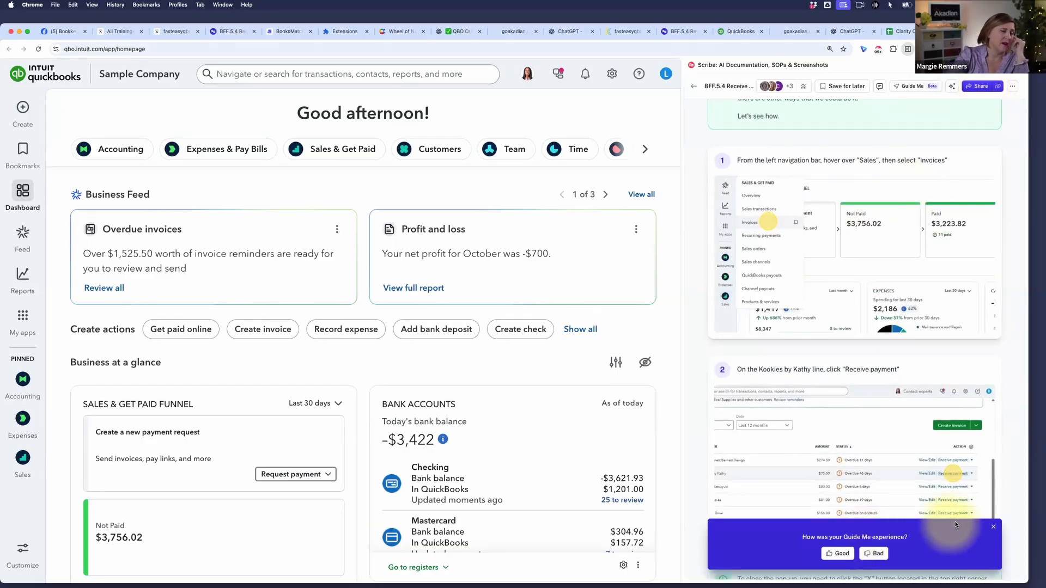
pyautogui.click(995, 526)
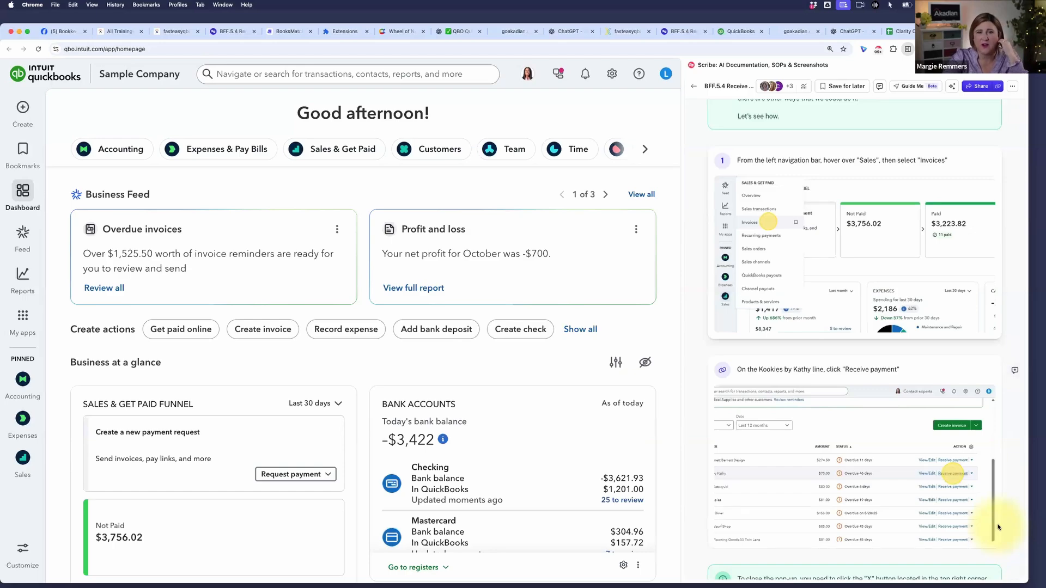
# Skim the BFF.5.4 guide's steps beside the sample company, from the introduction through the payment method and reference number.
pyautogui.scroll(3, 790, 306)
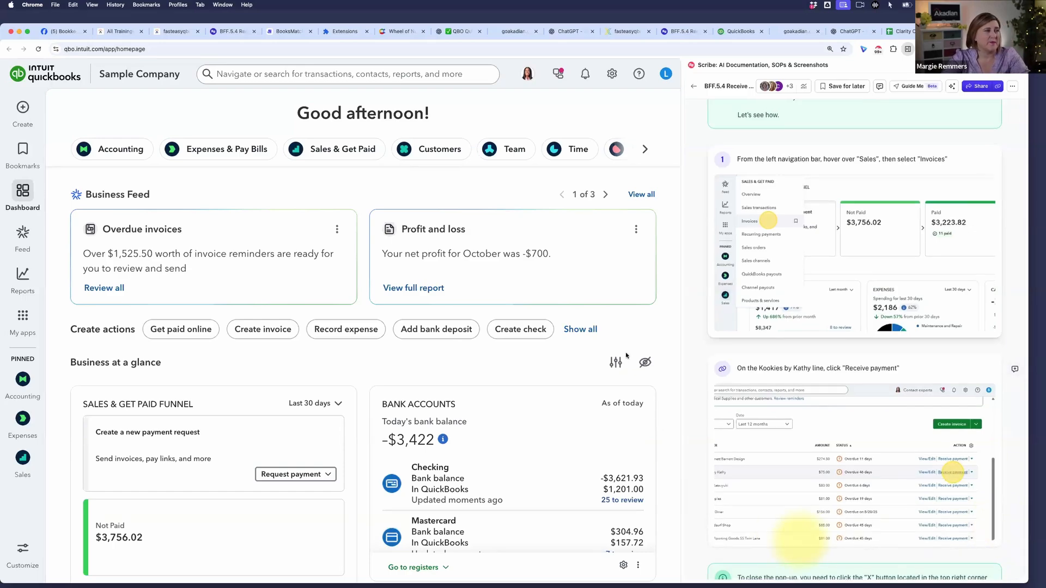
pyautogui.scroll(3, 789, 305)
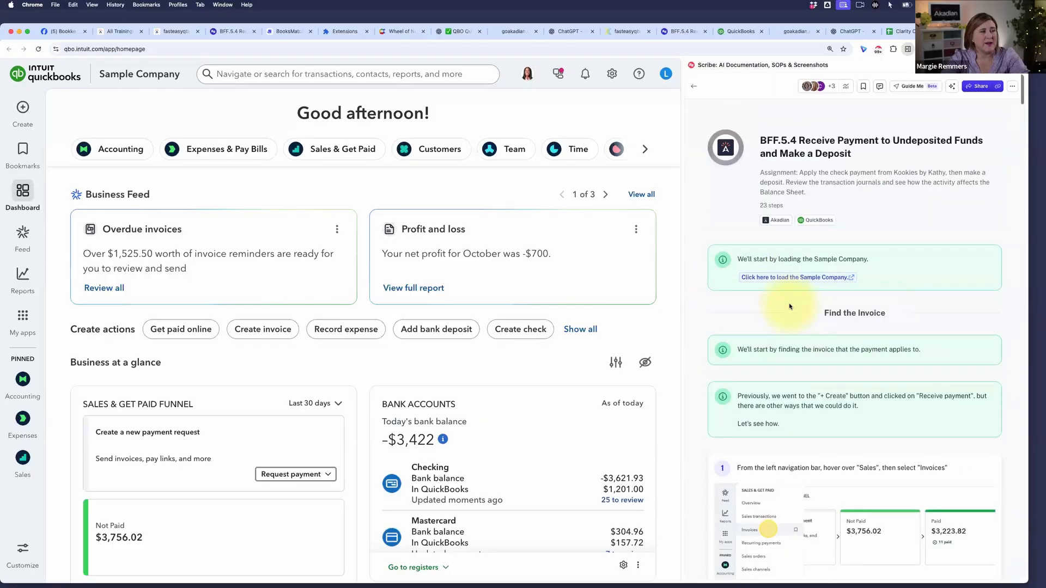
pyautogui.scroll(-10, 789, 304)
pyautogui.scroll(-8, 789, 306)
pyautogui.scroll(18, 789, 306)
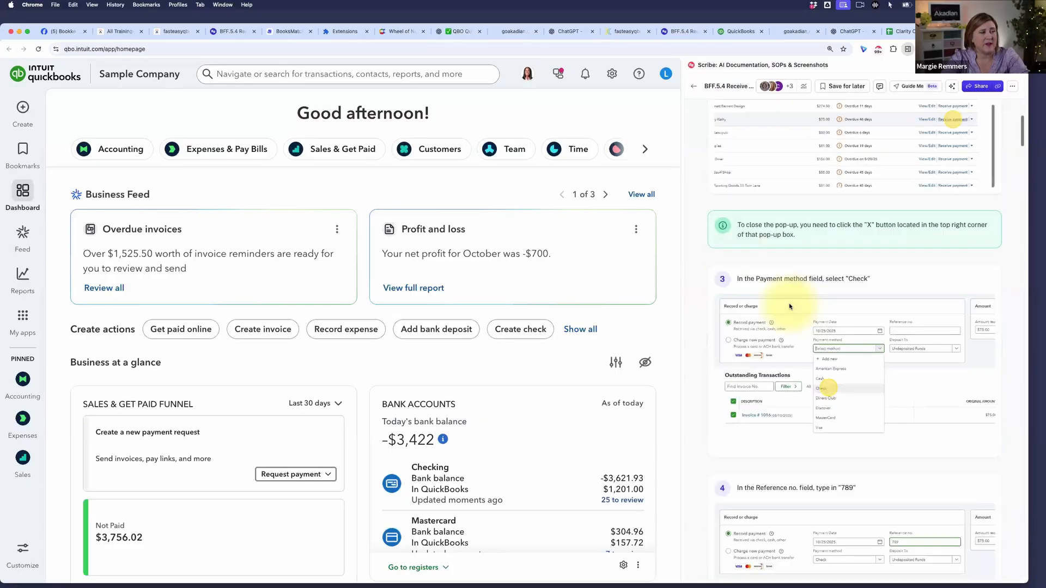
pyautogui.scroll(-5, 789, 306)
pyautogui.scroll(-2, 789, 305)
pyautogui.scroll(8, 789, 305)
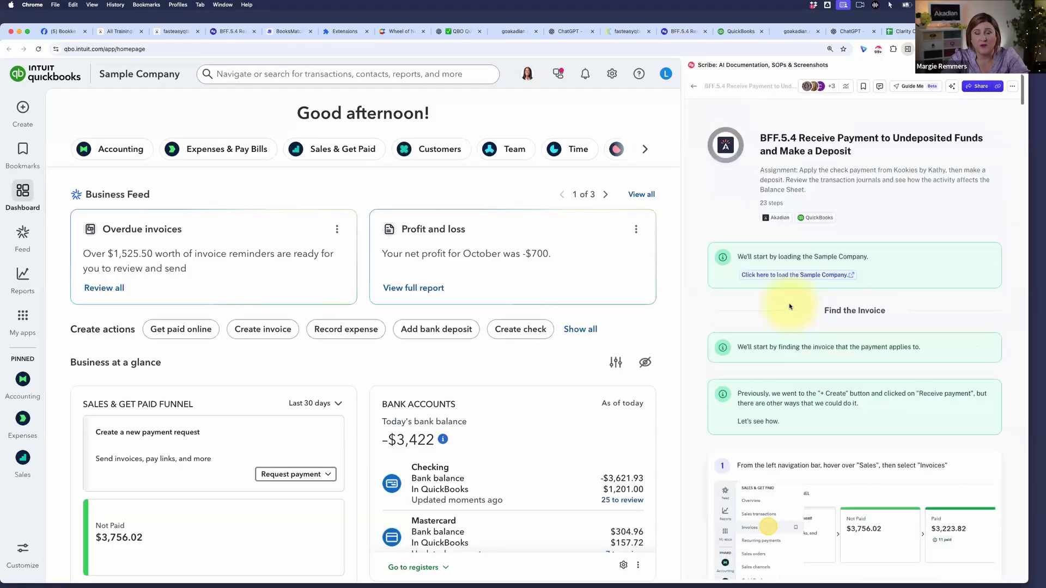
# Follow step 1 of the guide and open the Invoices list under Sales & Get Paid.
pyautogui.scroll(-5, 789, 306)
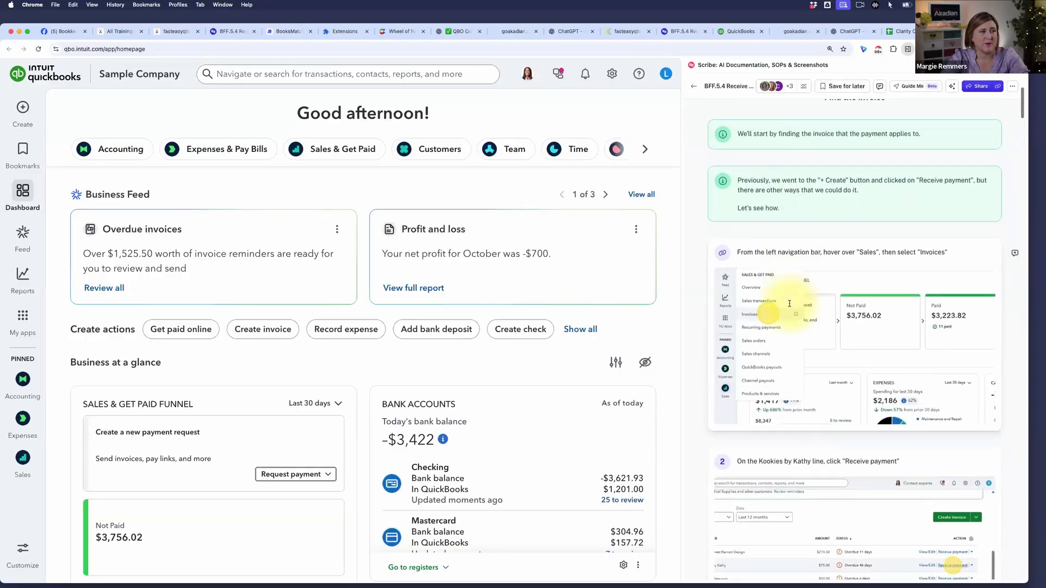
pyautogui.scroll(-2, 789, 307)
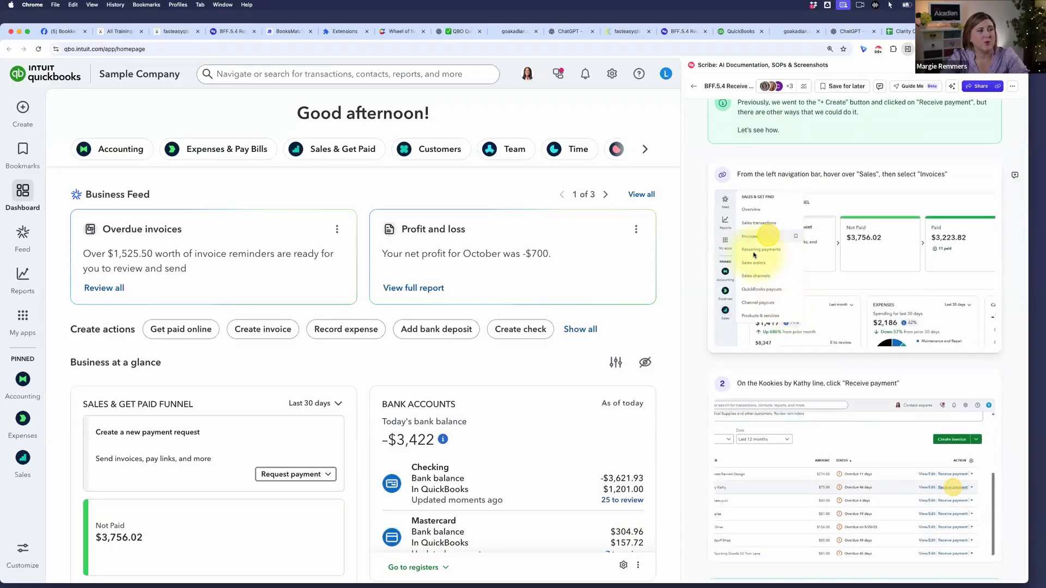
pyautogui.scroll(-1, 821, 248)
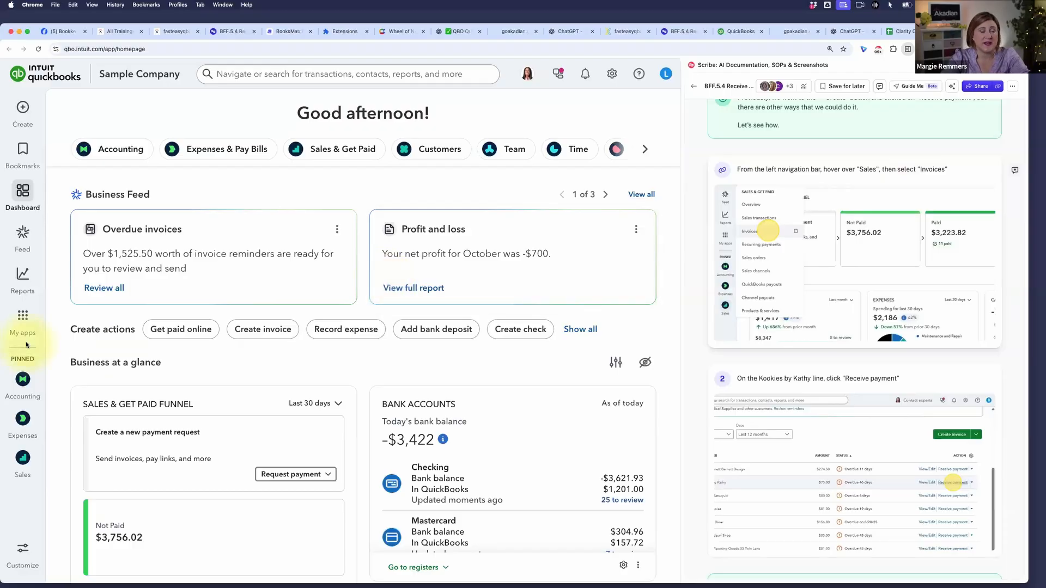
pyautogui.moveTo(21, 454)
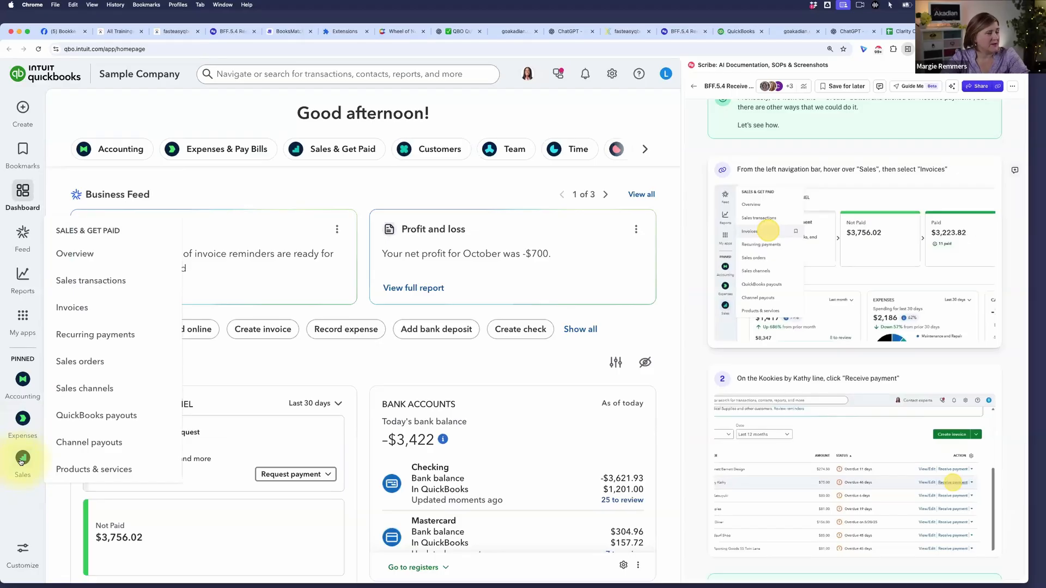
pyautogui.click(74, 308)
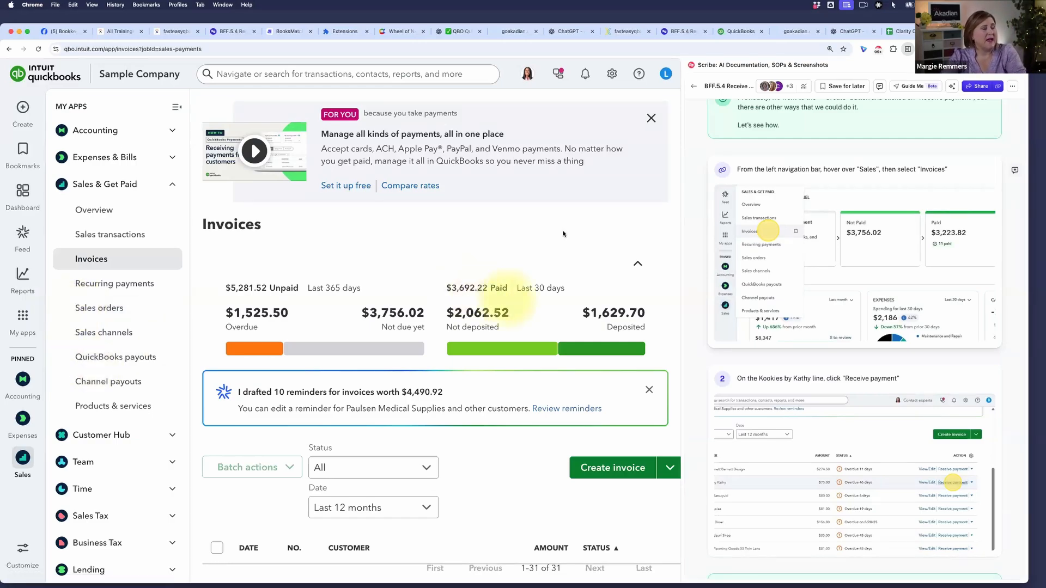
# Dismiss the payments promotion above the Invoices list and collapse the My Apps panel.
pyautogui.click(652, 118)
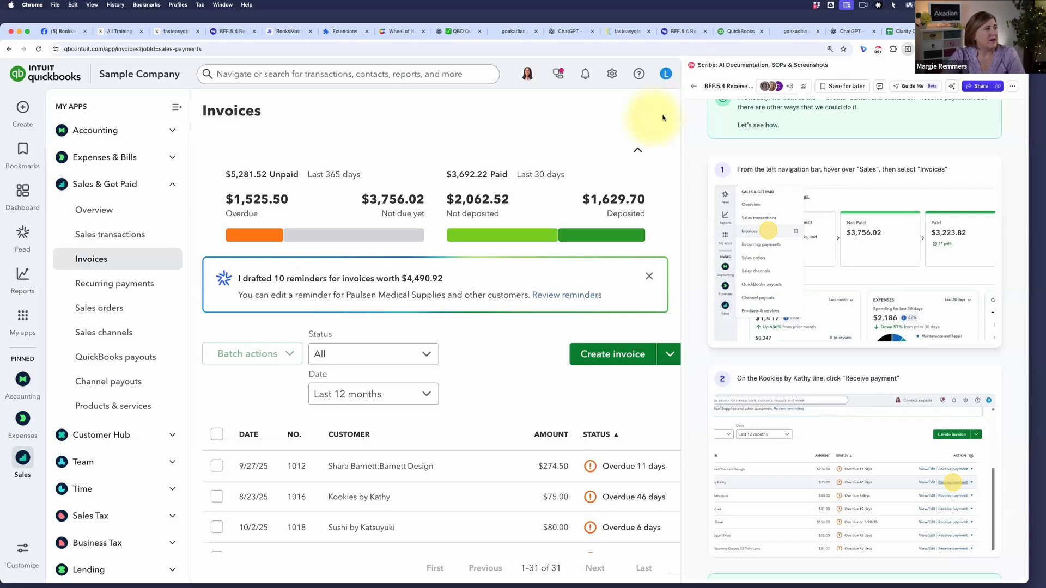
pyautogui.click(177, 107)
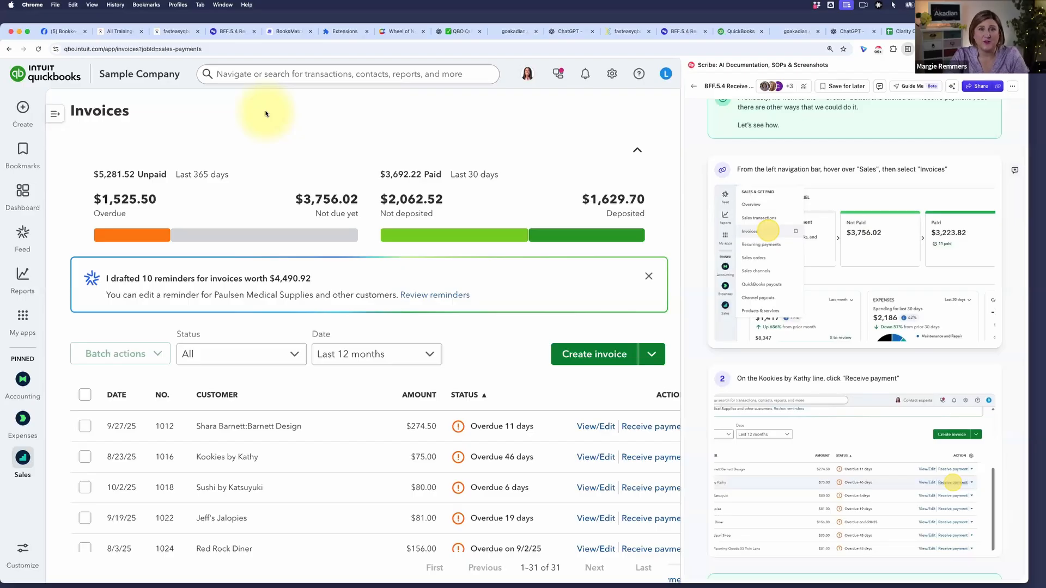
pyautogui.click(23, 108)
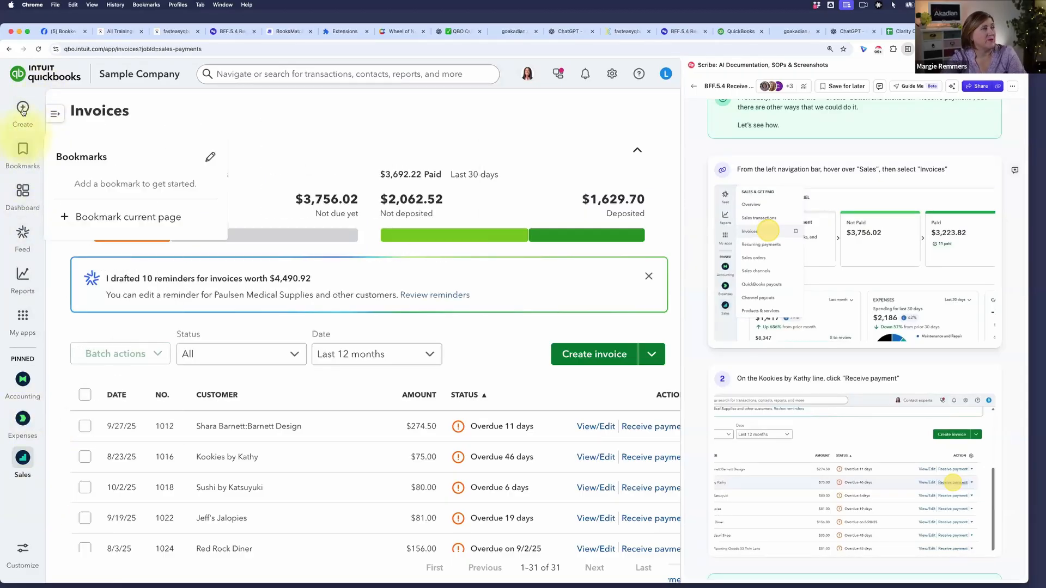
pyautogui.moveTo(11, 457)
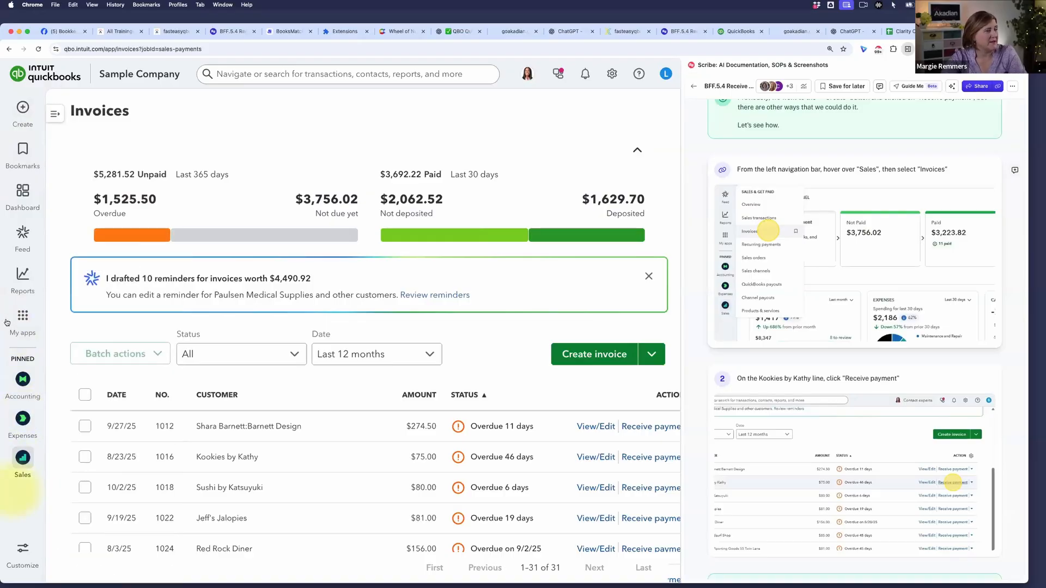
pyautogui.click(55, 114)
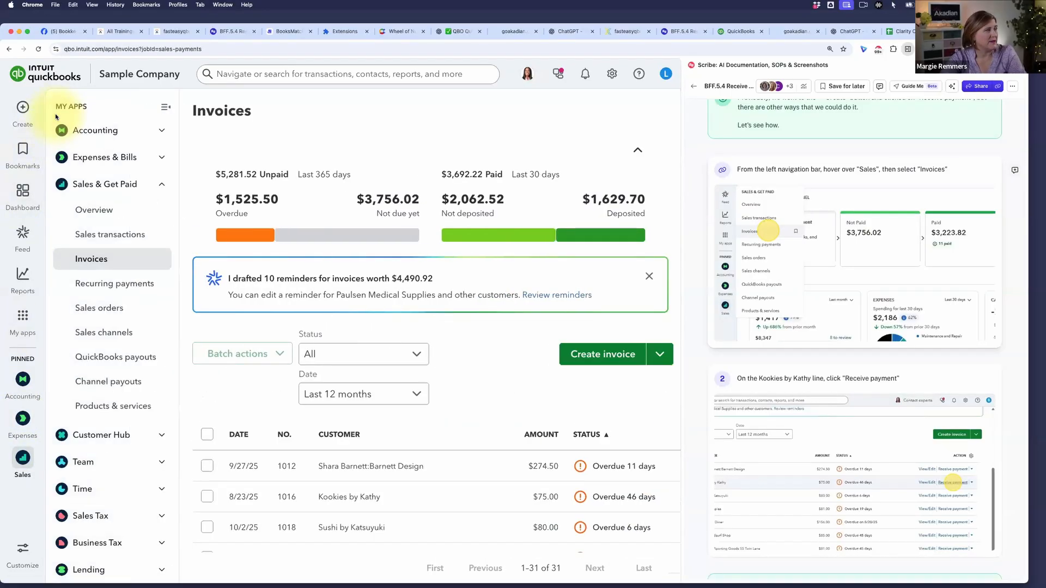
pyautogui.click(173, 108)
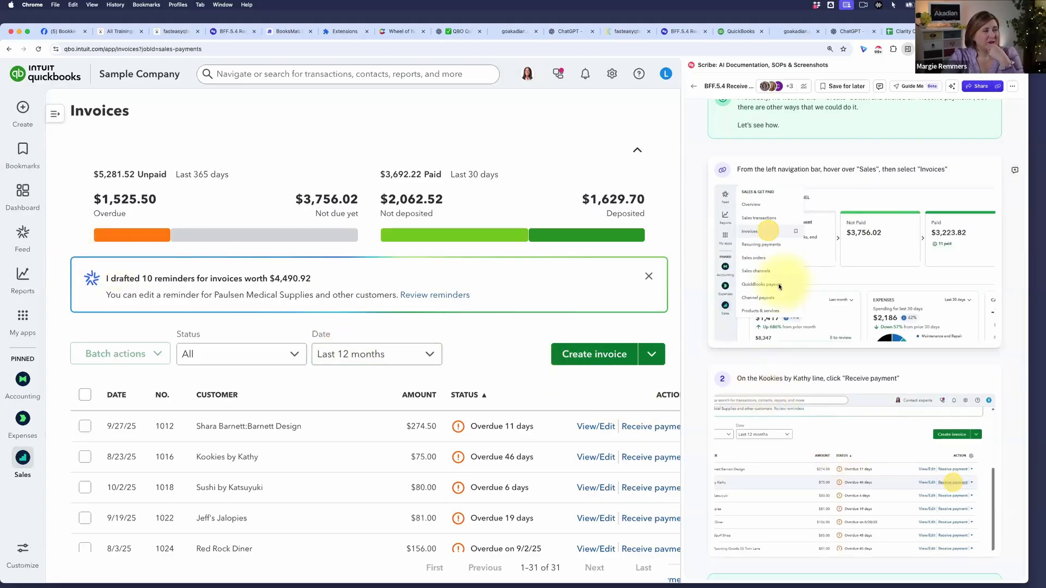
# Start receiving a payment for Kookies by Kathy's overdue invoice 1016, as in step 2 of the guide.
pyautogui.scroll(-3, 770, 321)
pyautogui.scroll(-2, 773, 326)
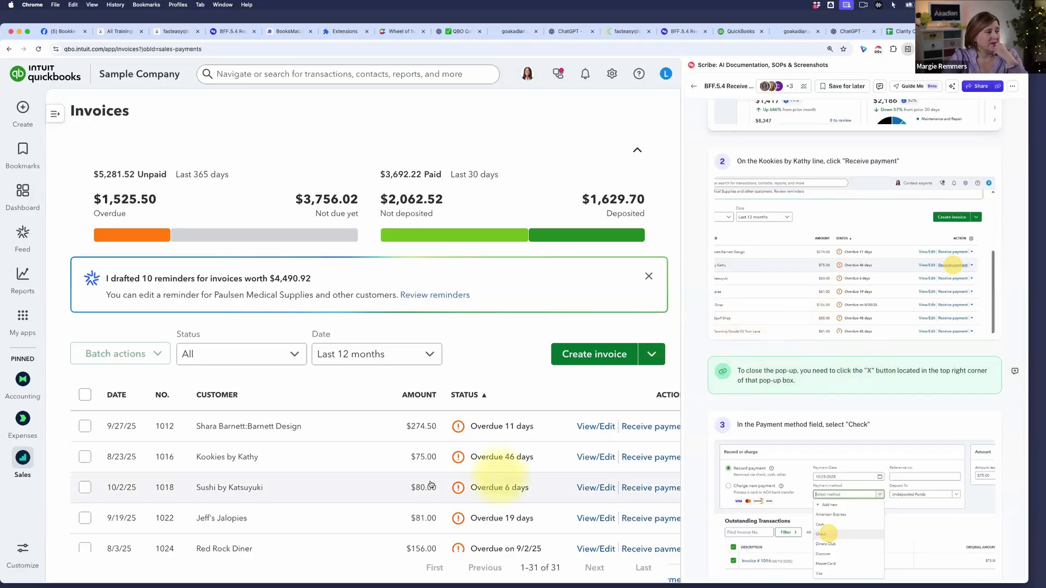
pyautogui.hscroll(2, 349, 463)
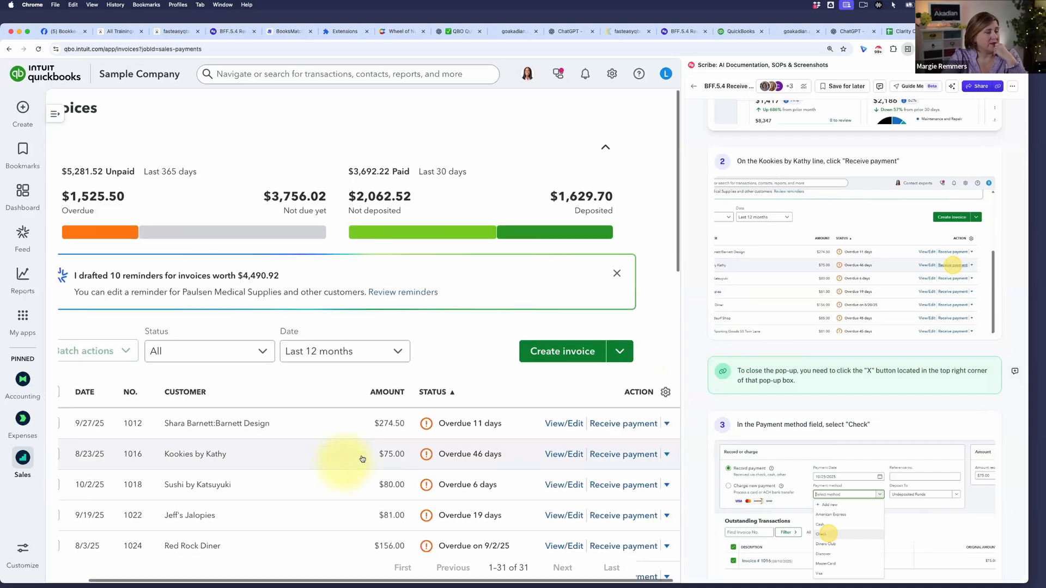
pyautogui.click(622, 456)
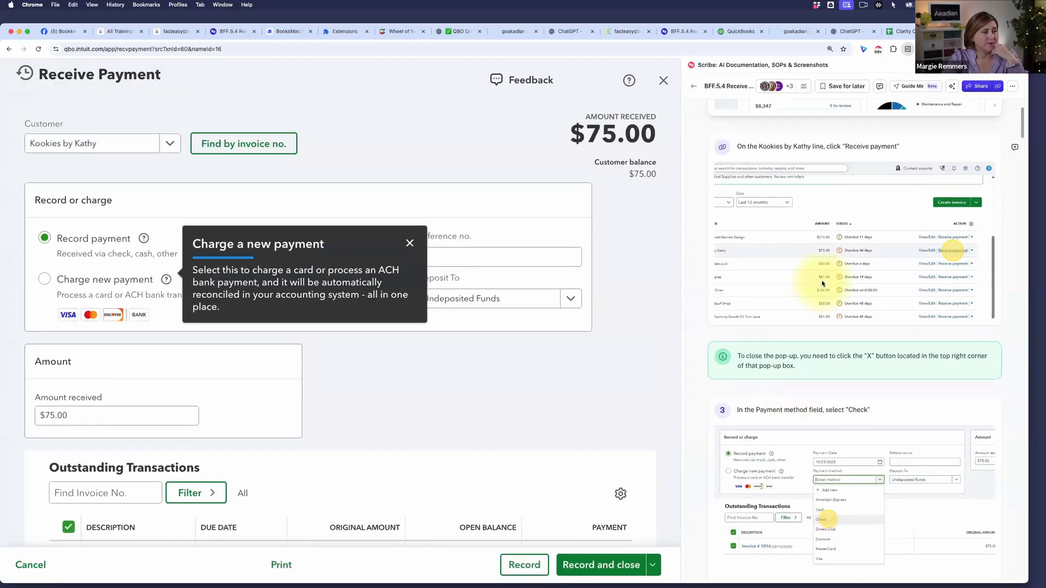
# Read the guide's note about the pop-up and close the "Charge a new payment" tip on the payment form.
pyautogui.scroll(-3, 821, 280)
pyautogui.scroll(-2, 821, 280)
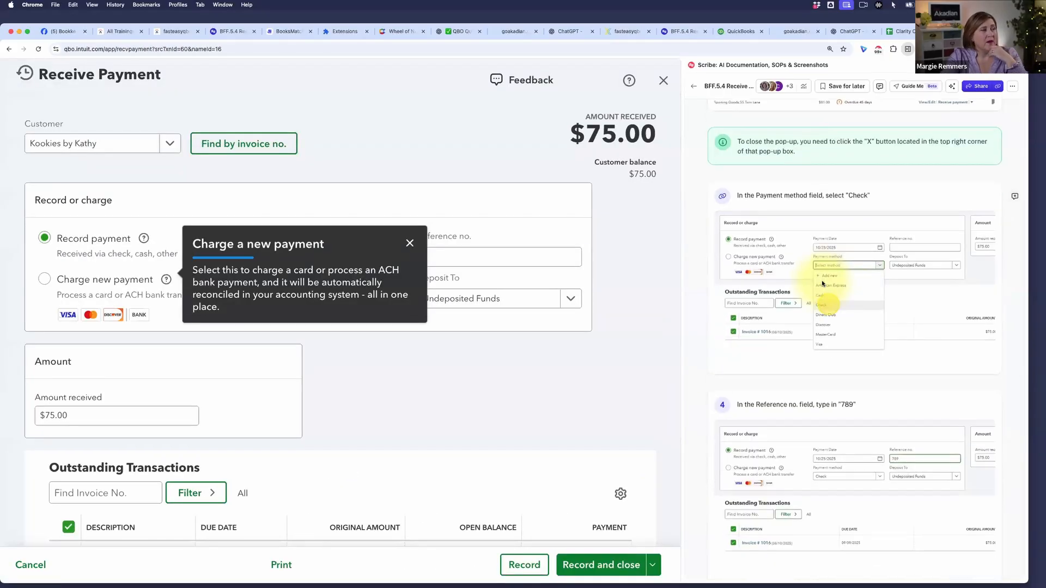
pyautogui.scroll(-1, 822, 284)
pyautogui.scroll(1, 822, 284)
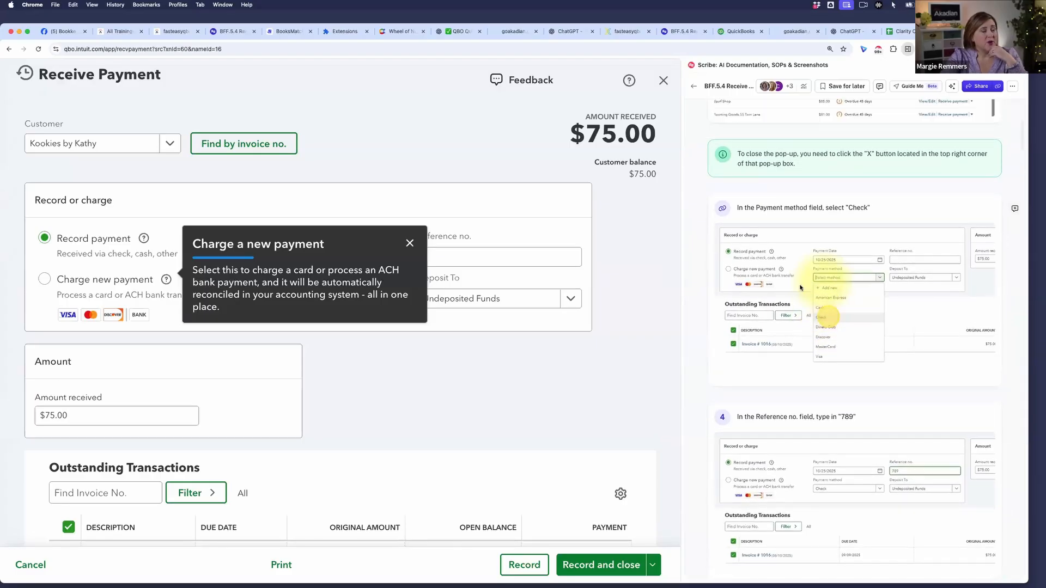
pyautogui.click(779, 153)
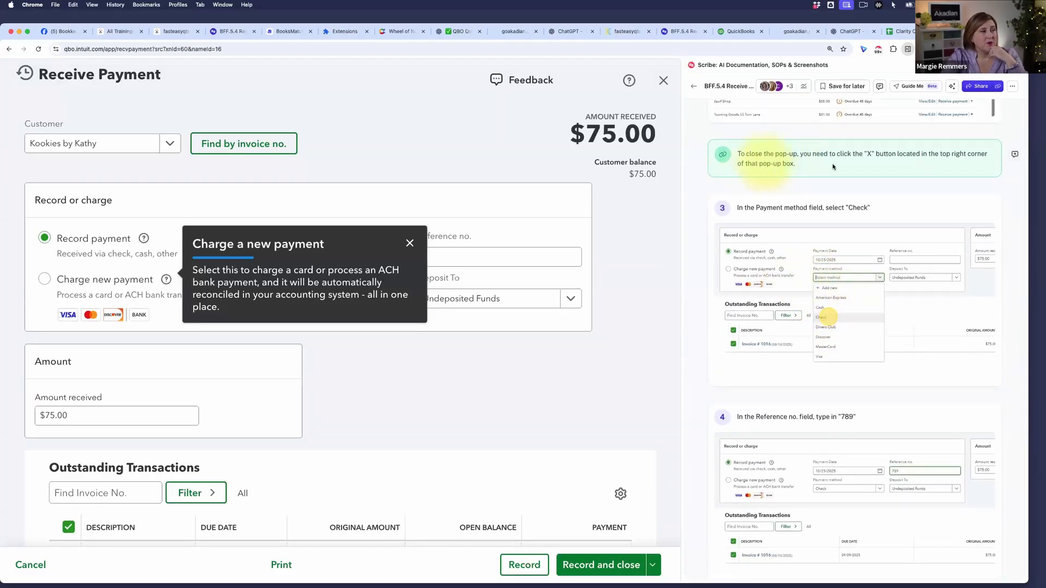
pyautogui.rightClick(411, 242)
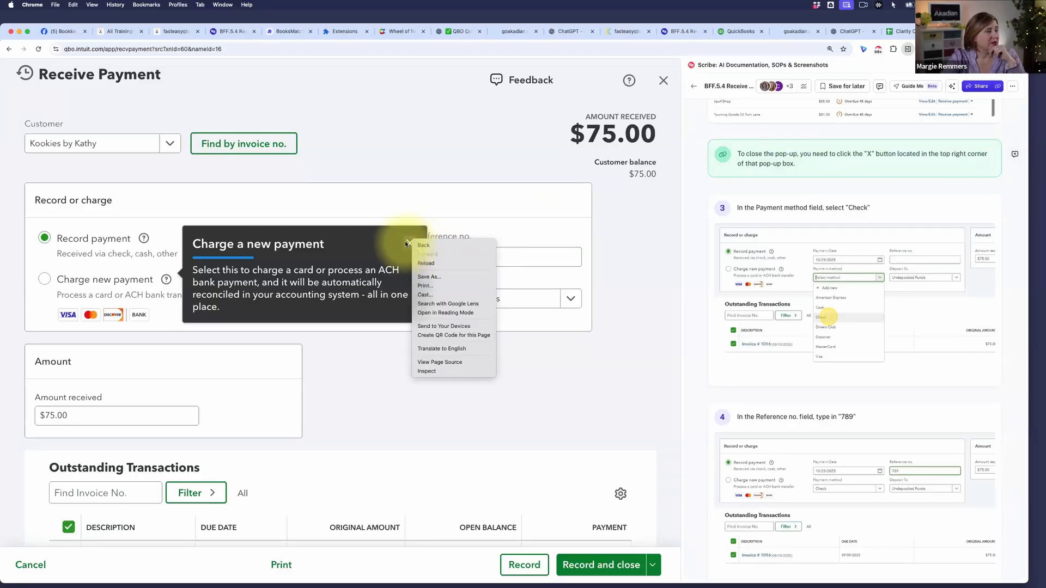
pyautogui.click(410, 243)
pyautogui.click(410, 243)
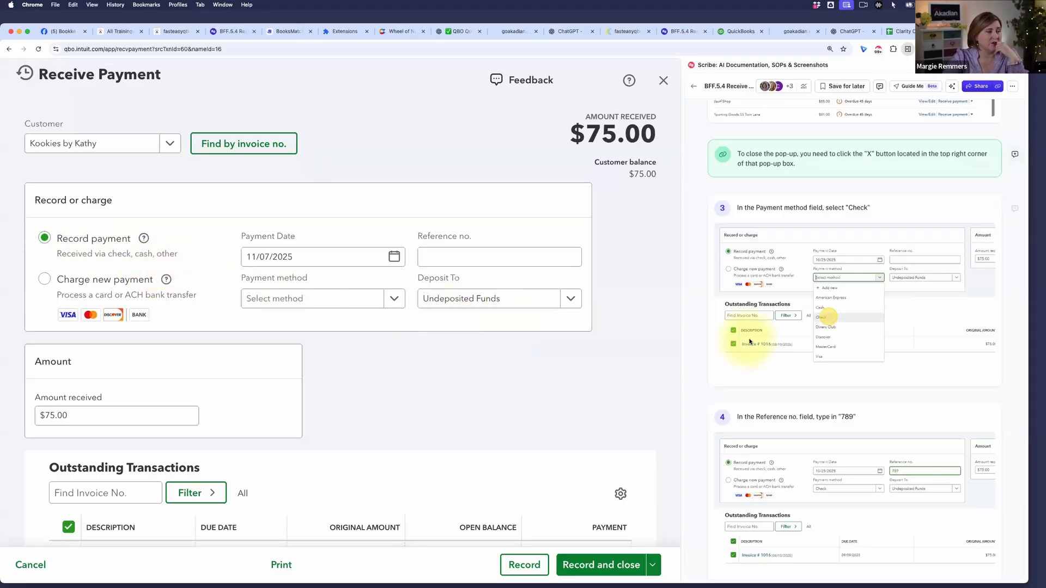
# Enter 789 as the payment's reference number and set the payment method to Check.
pyautogui.click(282, 258)
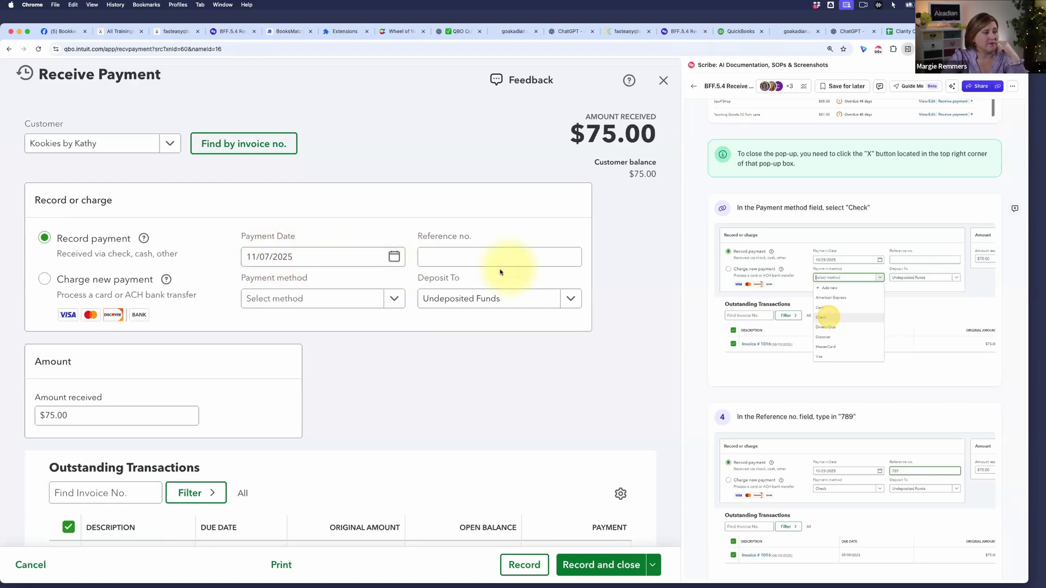
pyautogui.click(463, 263)
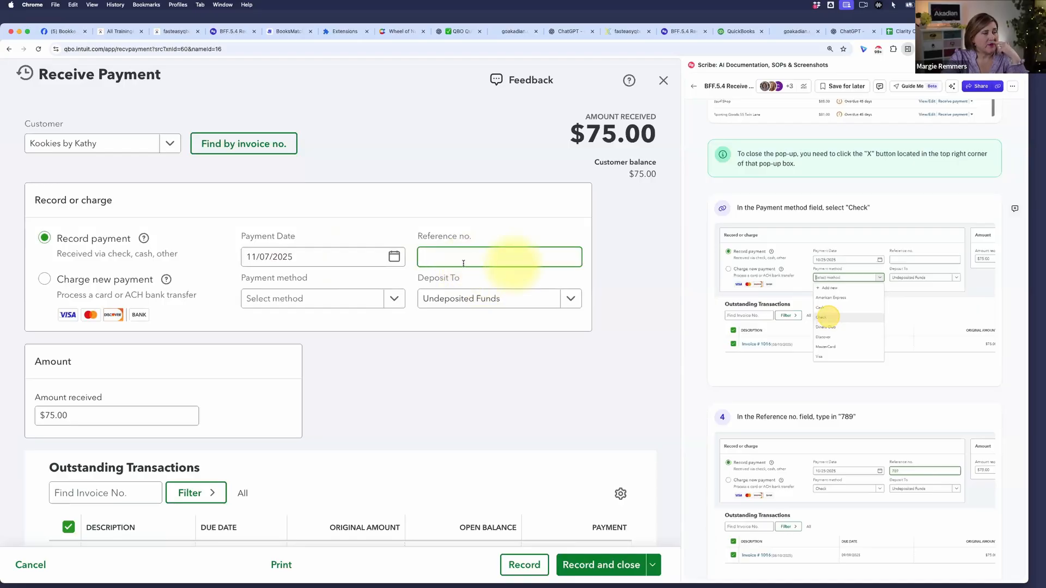
pyautogui.write('789')
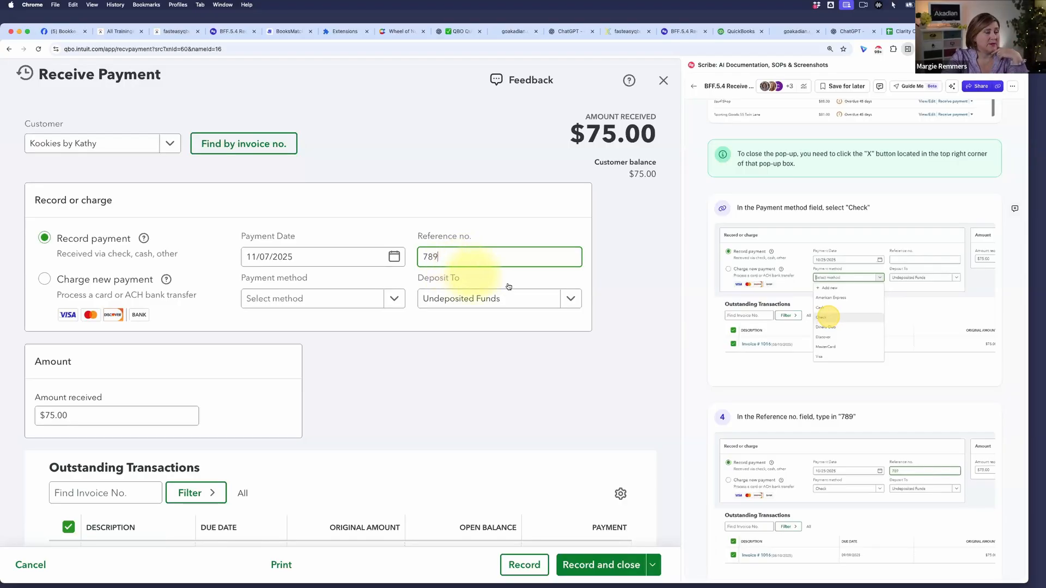
pyautogui.scroll(-8, 741, 385)
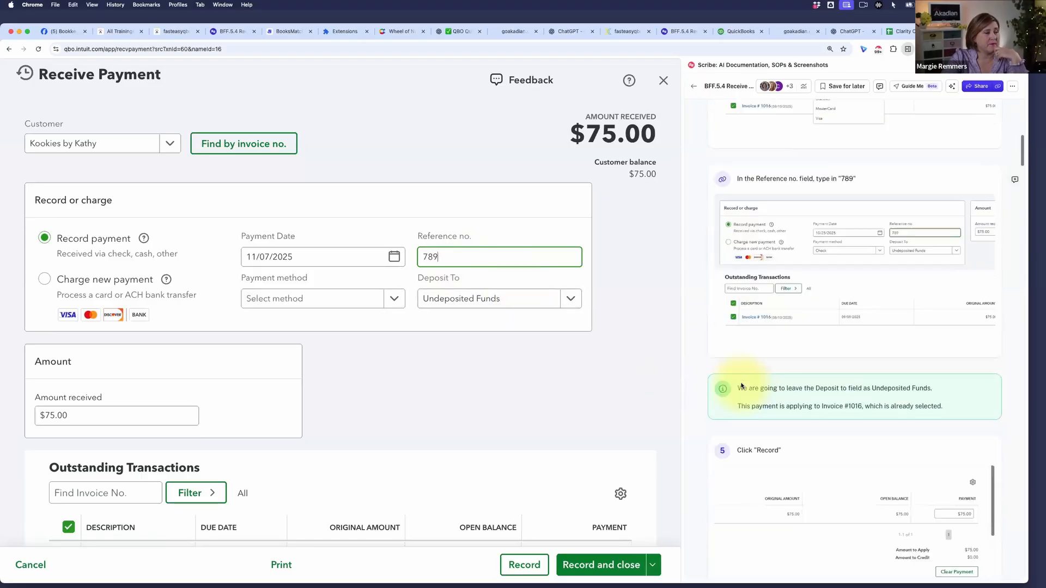
pyautogui.scroll(-2, 741, 386)
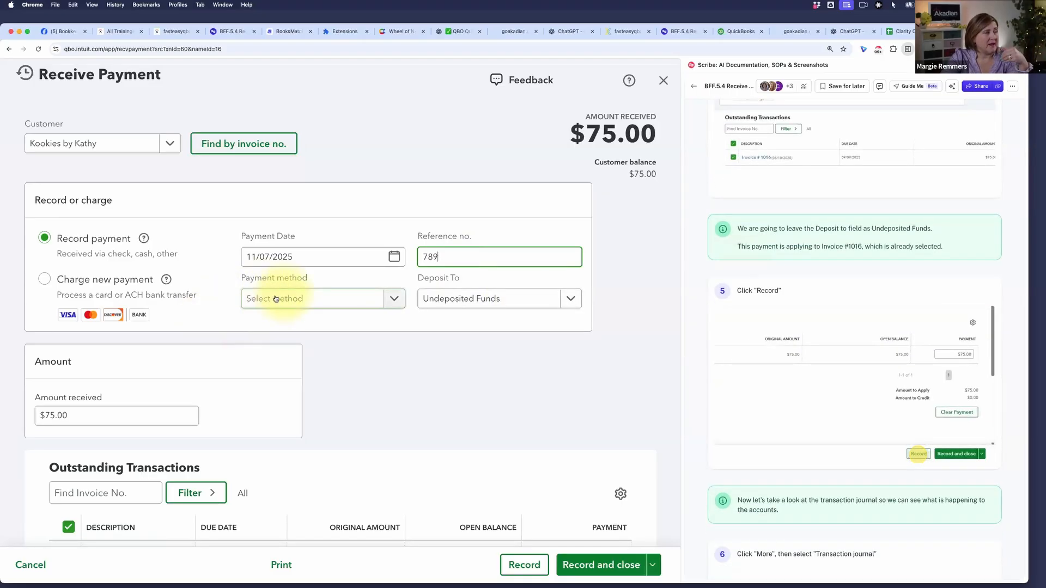
pyautogui.click(393, 302)
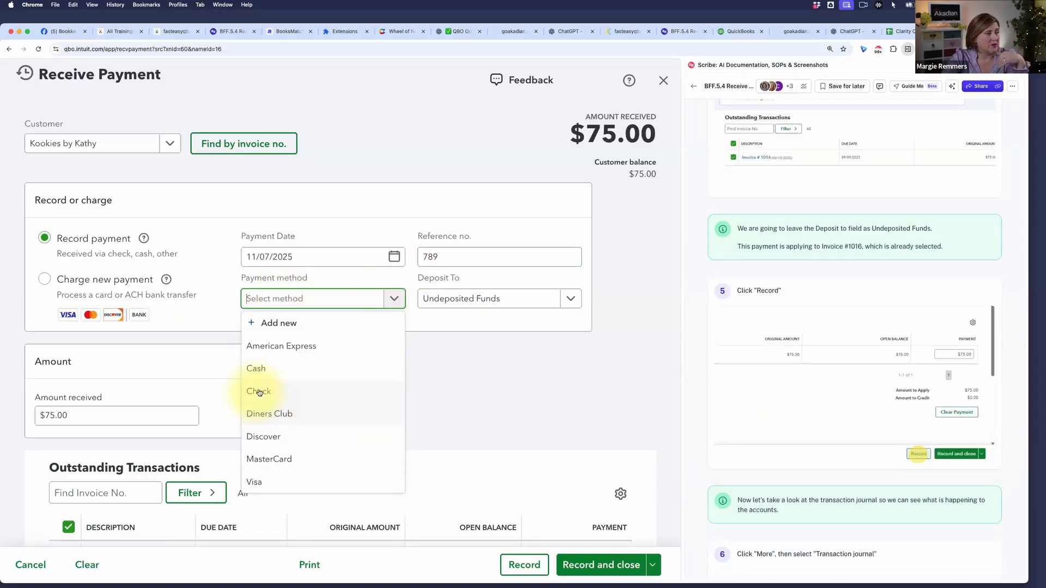
pyautogui.click(281, 395)
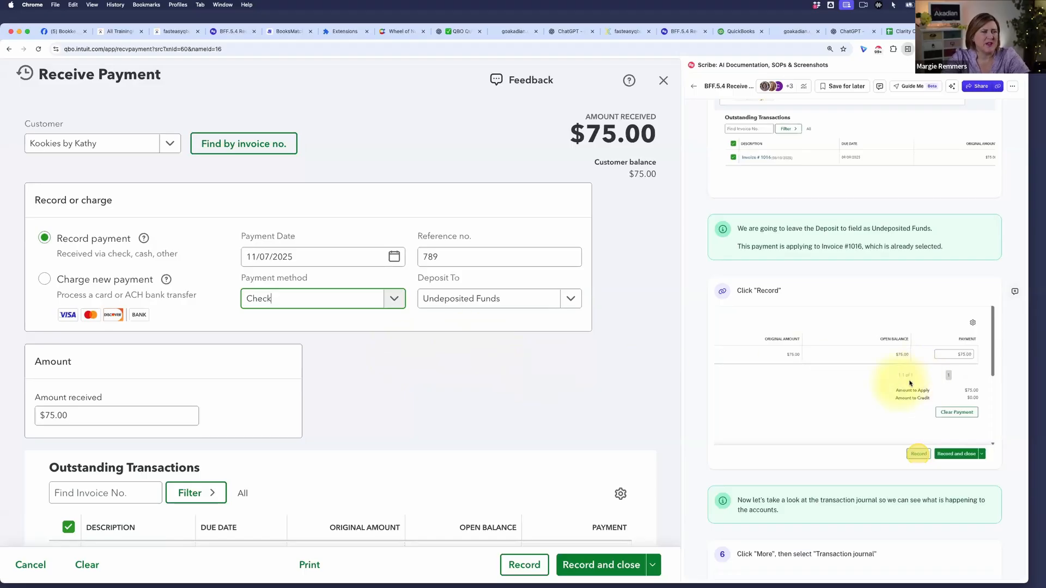
# Compare the payment form with guide steps 3 to 5, checking the payment method, reference number, deposit account and the invoice it applies to.
pyautogui.scroll(-1, 546, 343)
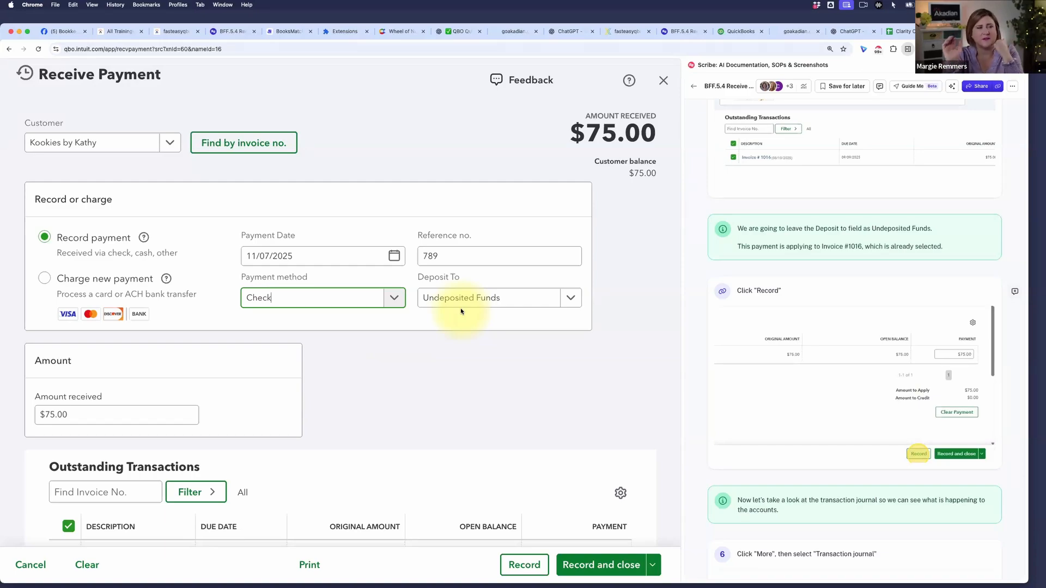
pyautogui.scroll(3, 888, 274)
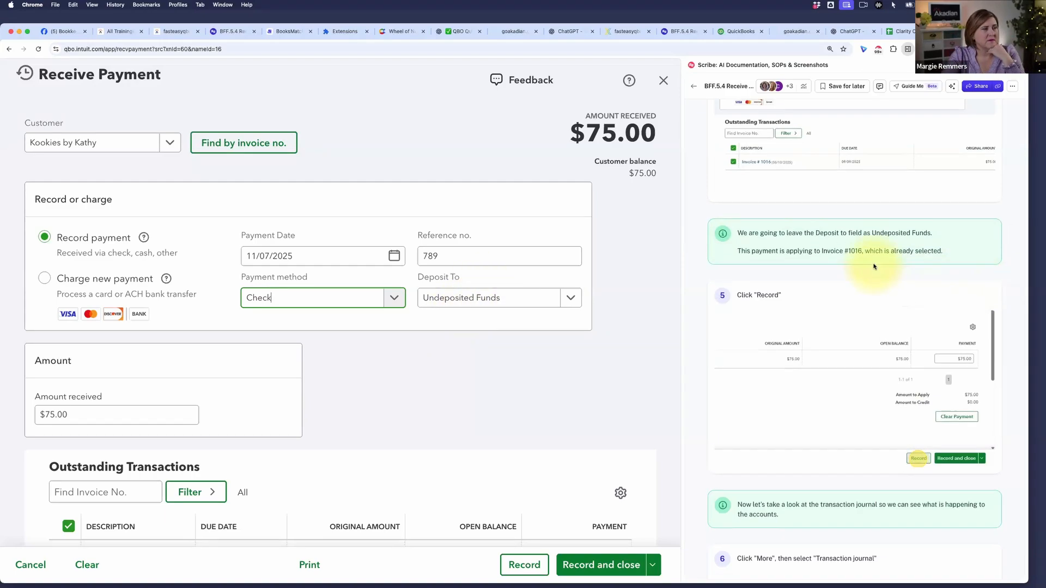
pyautogui.scroll(2, 874, 266)
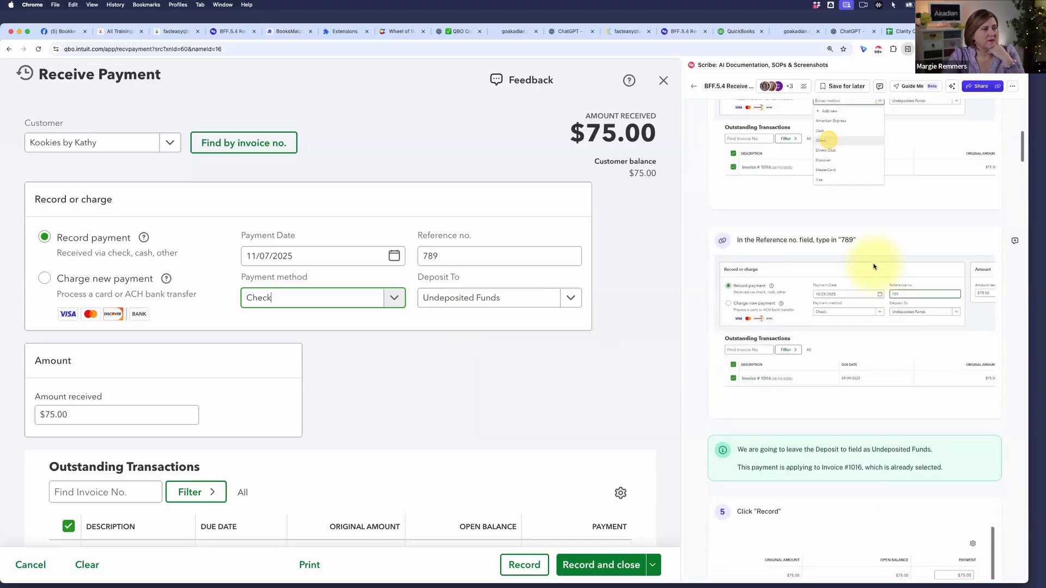
pyautogui.scroll(3, 872, 265)
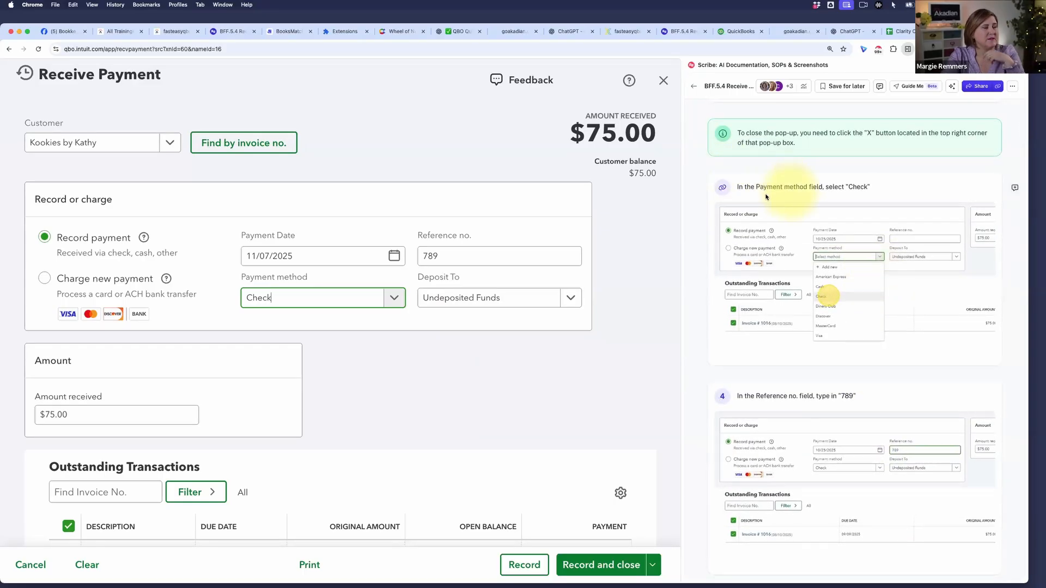
pyautogui.scroll(1, 785, 196)
pyautogui.scroll(1, 784, 196)
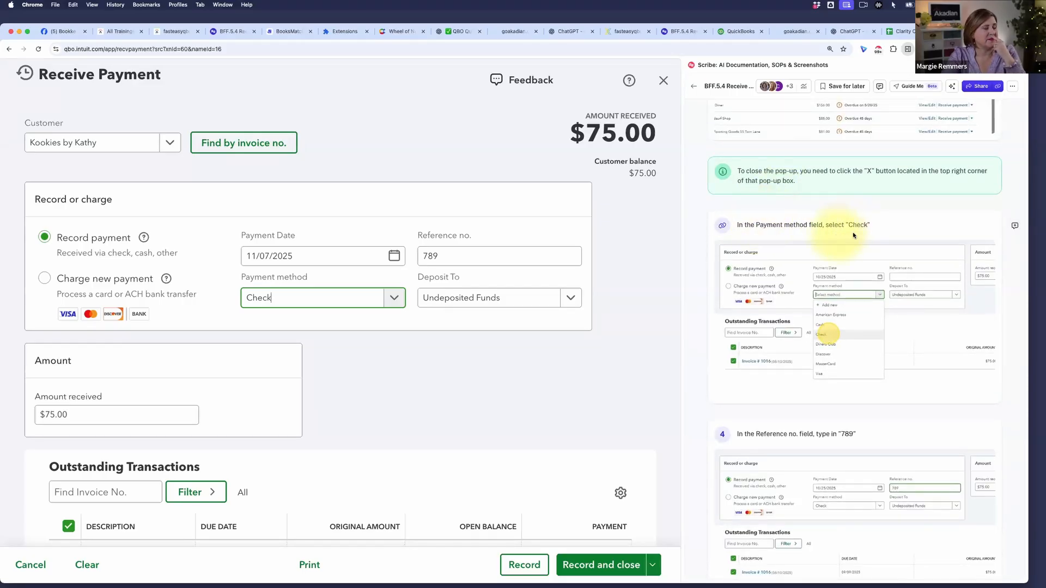
pyautogui.scroll(-5, 853, 235)
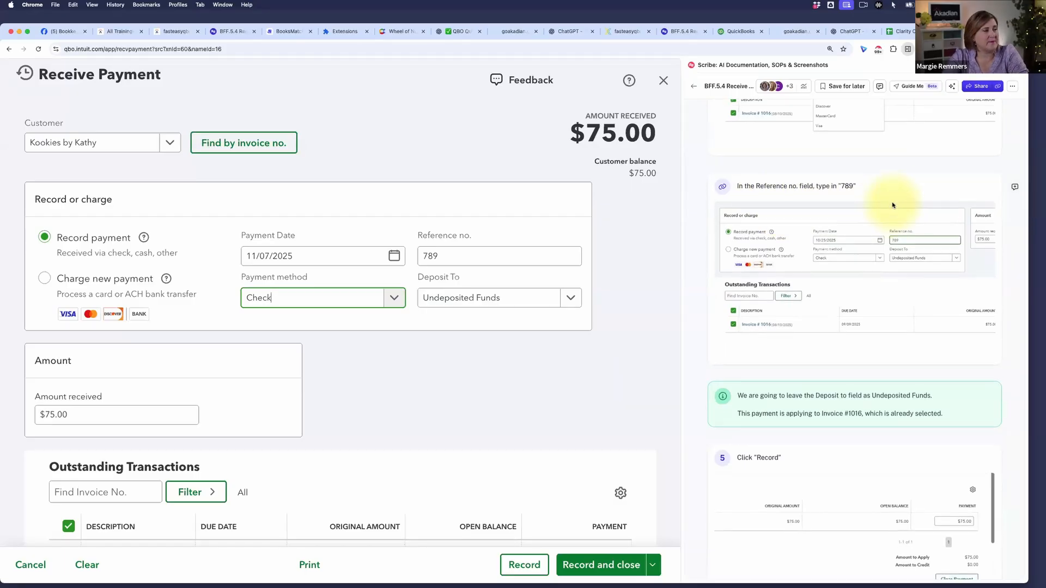
pyautogui.scroll(-2, 892, 205)
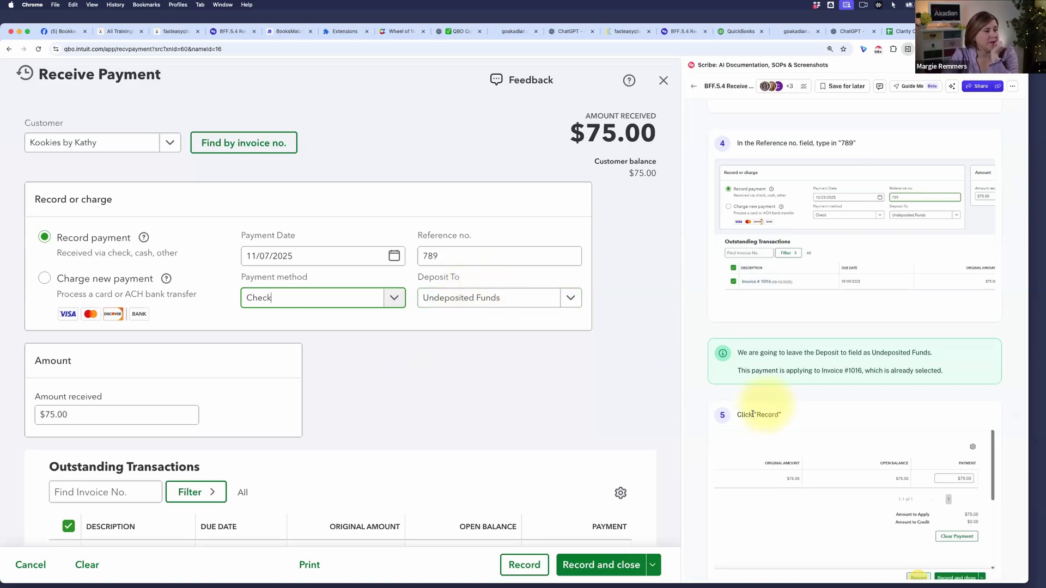
pyautogui.scroll(-2, 490, 360)
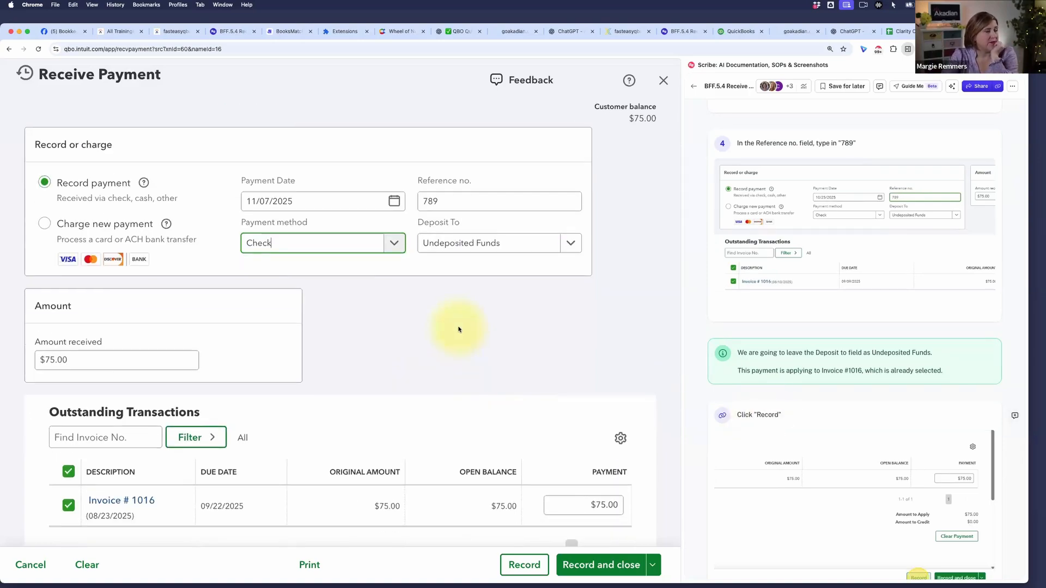
pyautogui.scroll(-4, 585, 355)
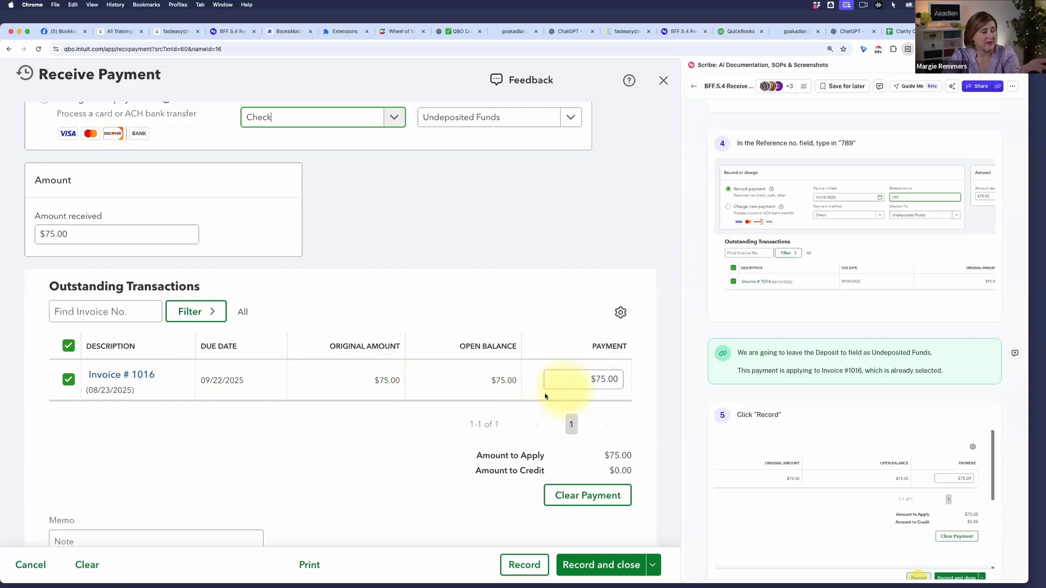
# Record the Kookies by Kathy payment while keeping its form open, as in step 5 of the guide.
pyautogui.scroll(-5, 462, 430)
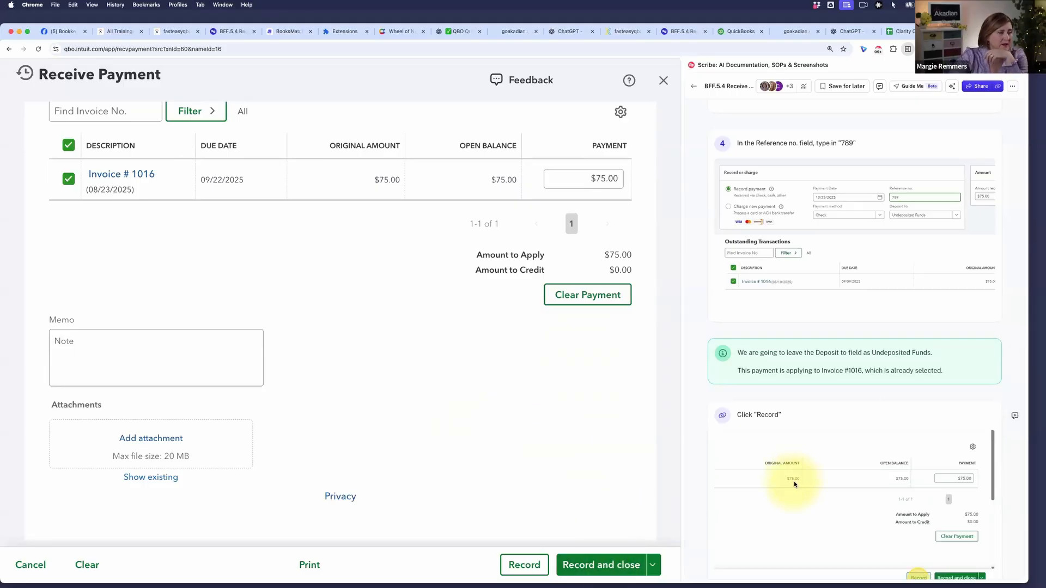
pyautogui.scroll(-1, 793, 481)
pyautogui.scroll(-5, 794, 485)
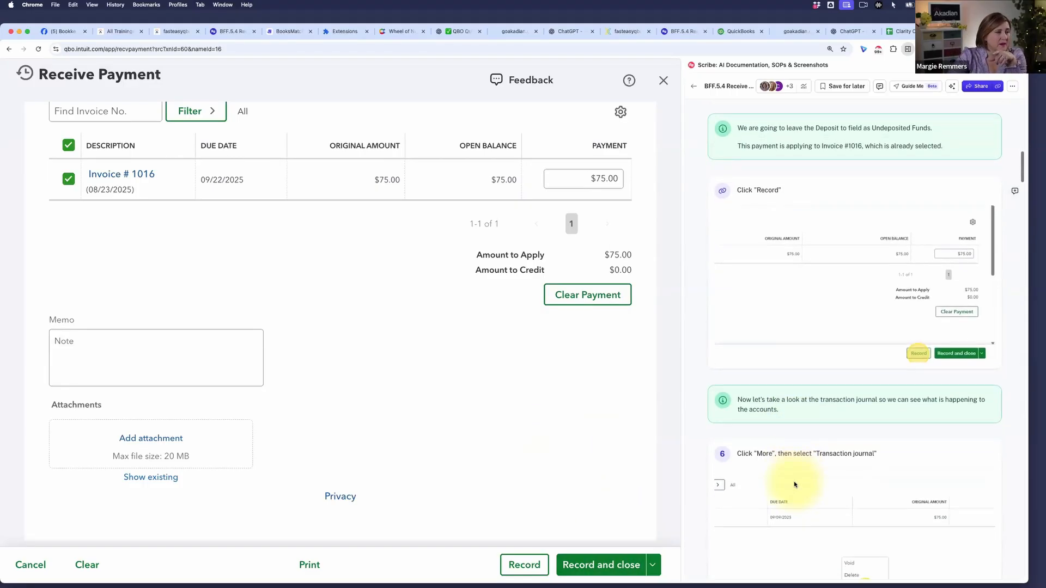
pyautogui.scroll(-1, 793, 482)
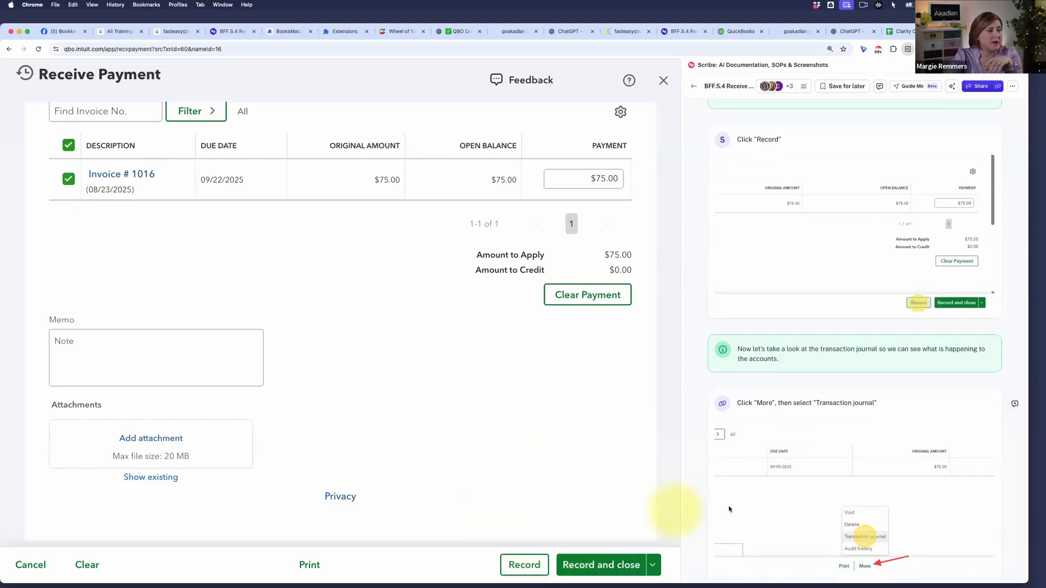
pyautogui.click(524, 567)
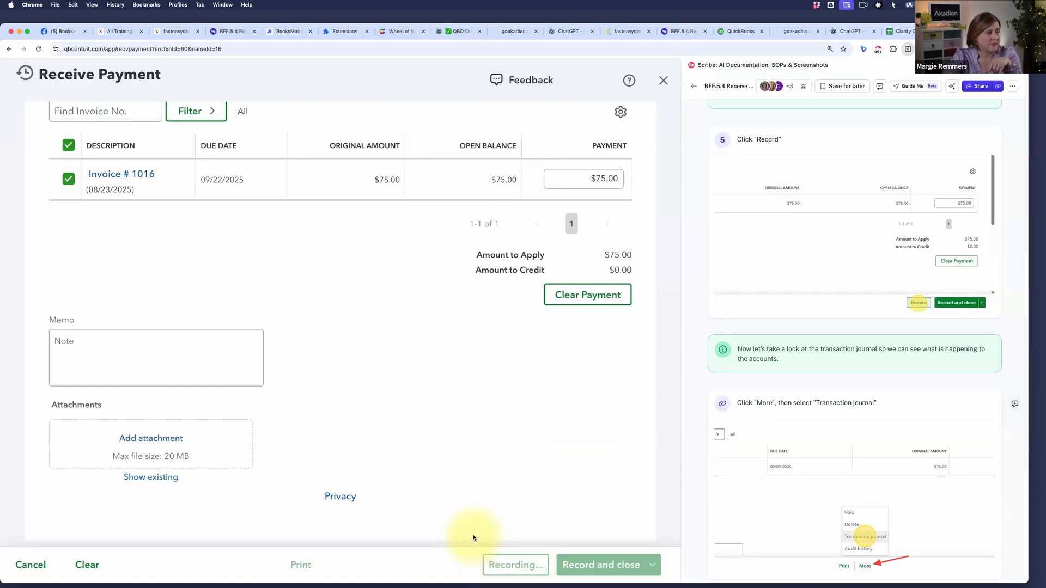
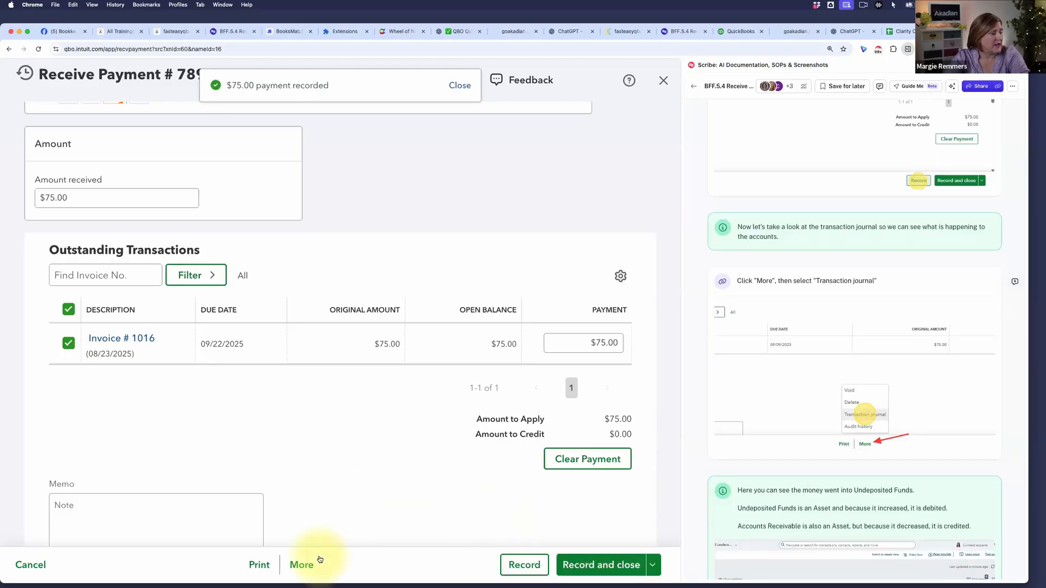
# Open the recorded payment's transaction journal, as in guide step 6, and check its accounts, debits and credits.
pyautogui.click(304, 565)
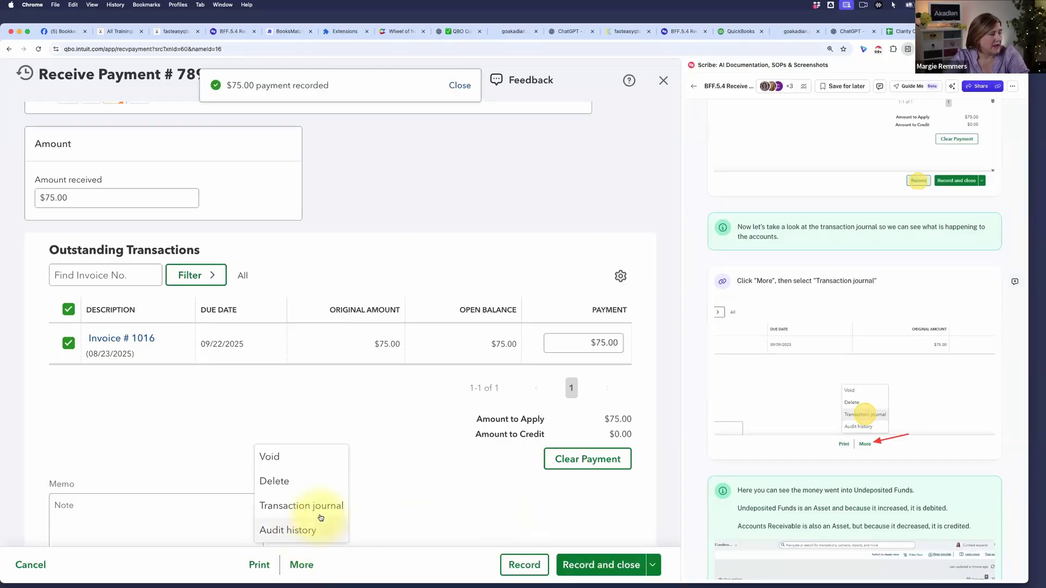
pyautogui.click(321, 514)
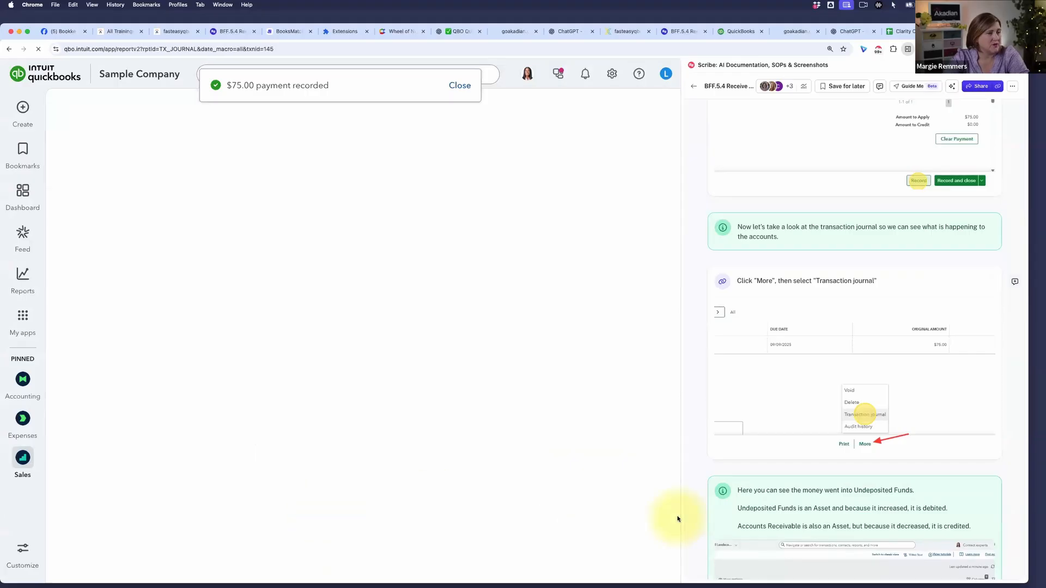
pyautogui.scroll(-5, 724, 414)
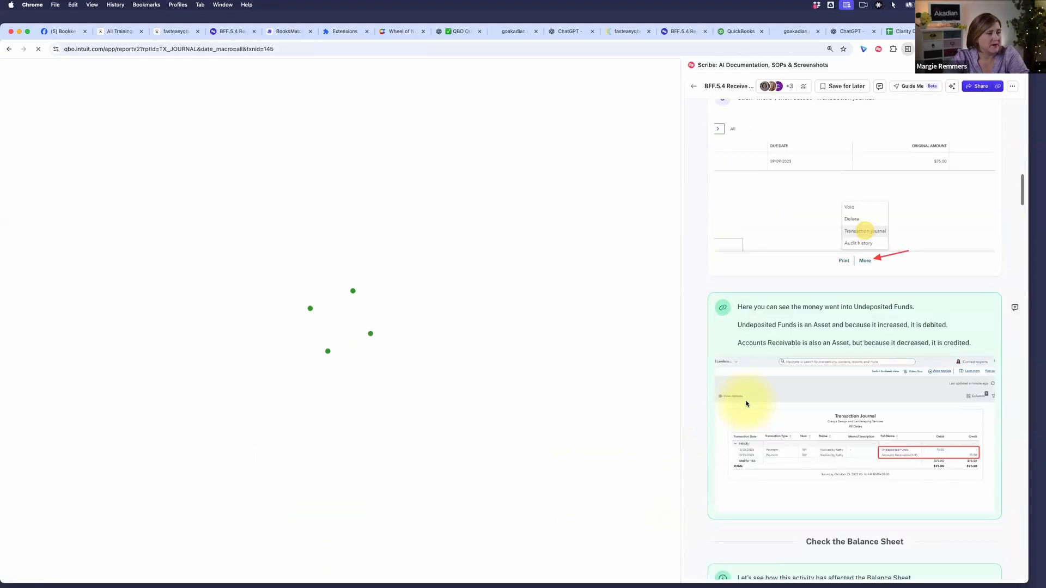
pyautogui.scroll(-2, 746, 404)
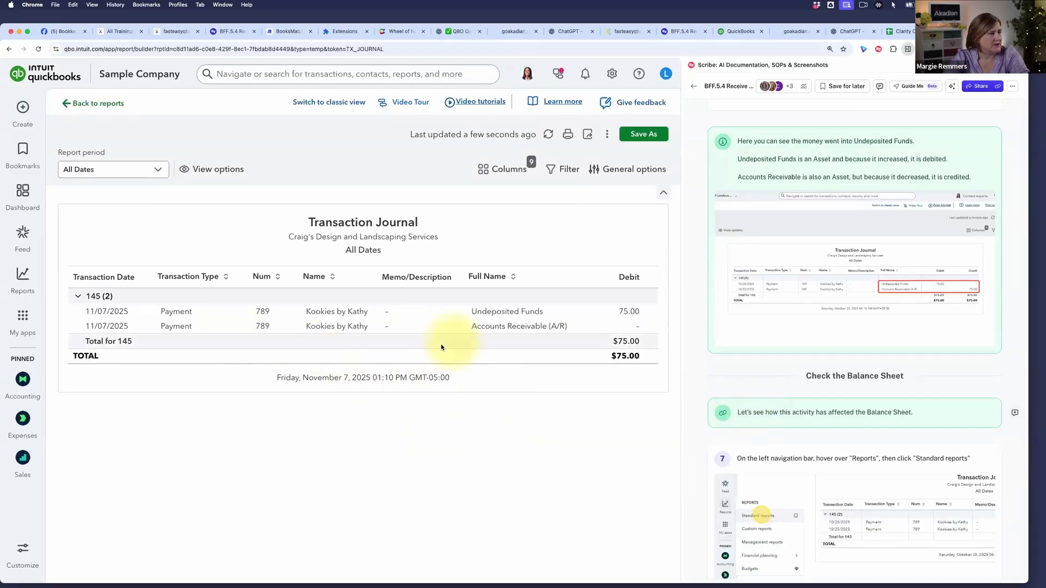
pyautogui.hscroll(3, 508, 325)
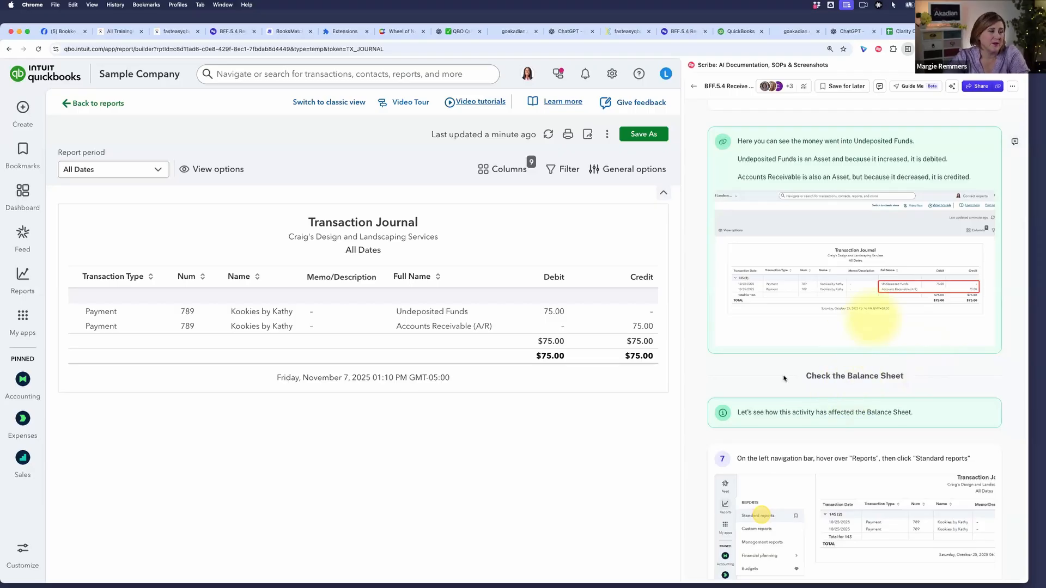
# Open the Balance Sheet from the favorite standard reports, as in guide steps 7 and 8.
pyautogui.scroll(1, 838, 435)
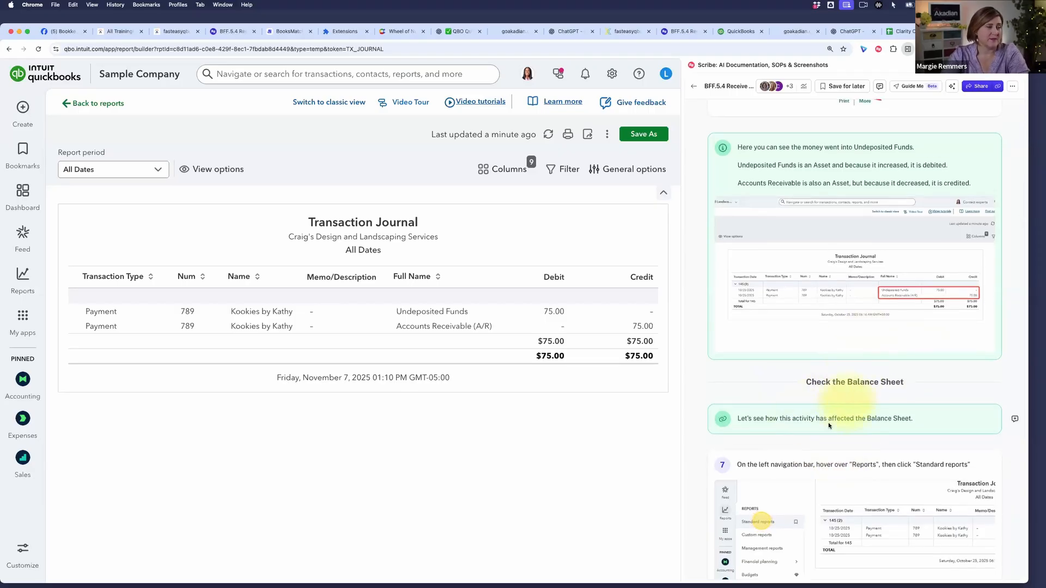
pyautogui.scroll(-4, 854, 390)
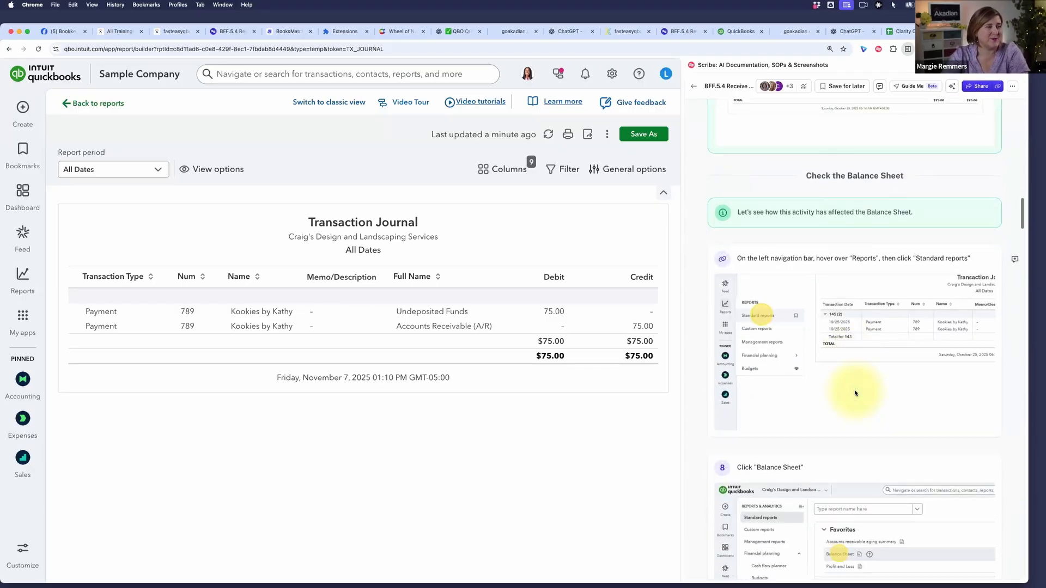
pyautogui.scroll(-1, 854, 390)
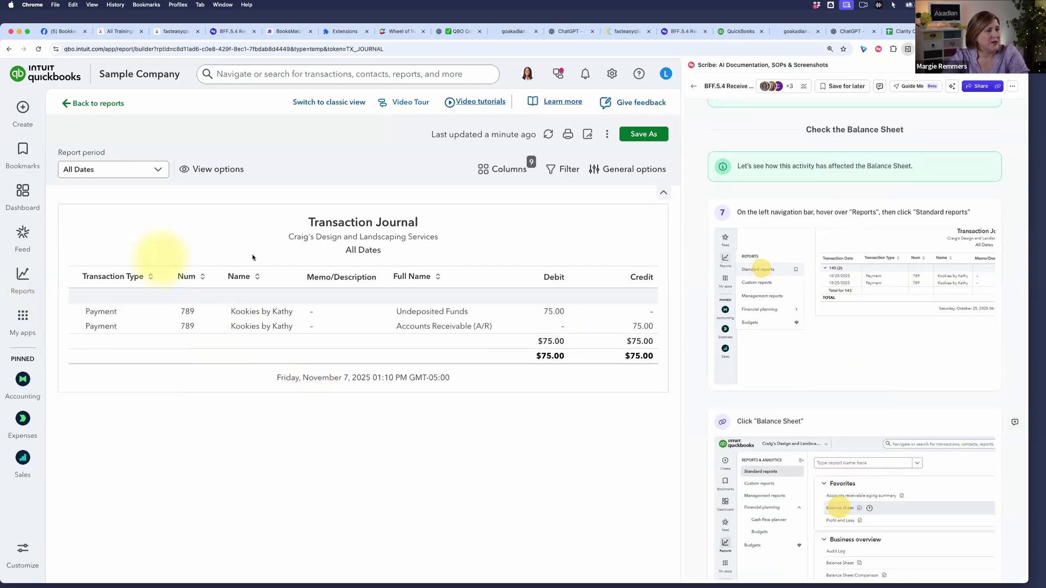
pyautogui.moveTo(23, 285)
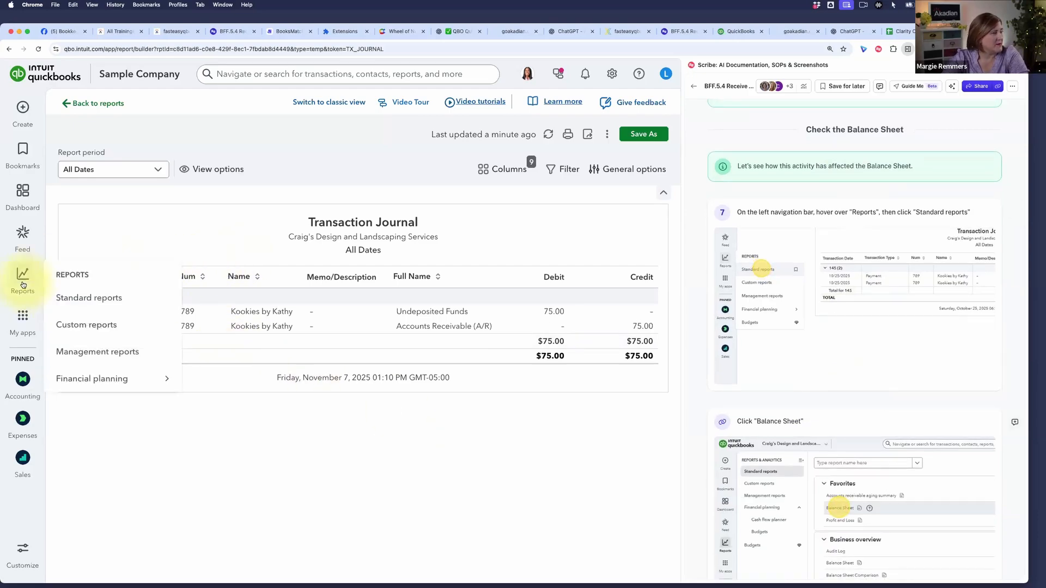
pyautogui.click(95, 299)
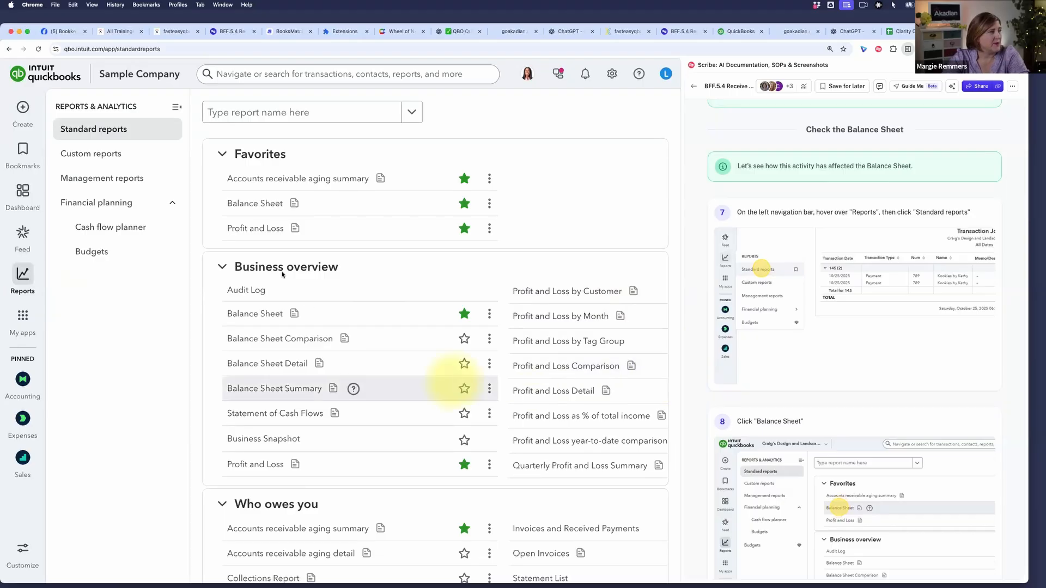
pyautogui.click(264, 203)
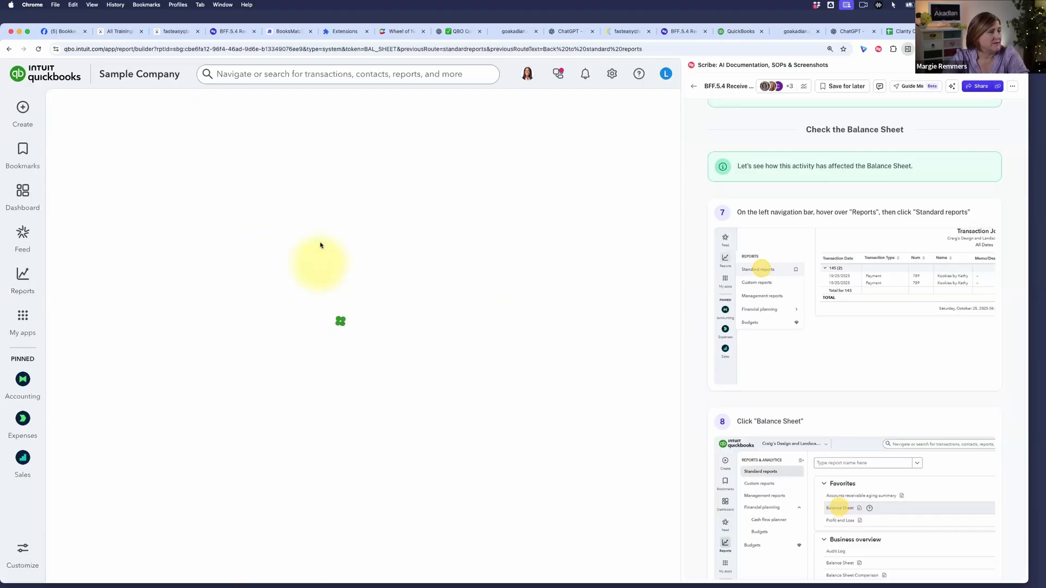
# Read the guide's note on Accounts Receivable and dismiss the "Smarter reports with AI" tip and the Insights pane over the Balance Sheet.
pyautogui.scroll(-5, 823, 346)
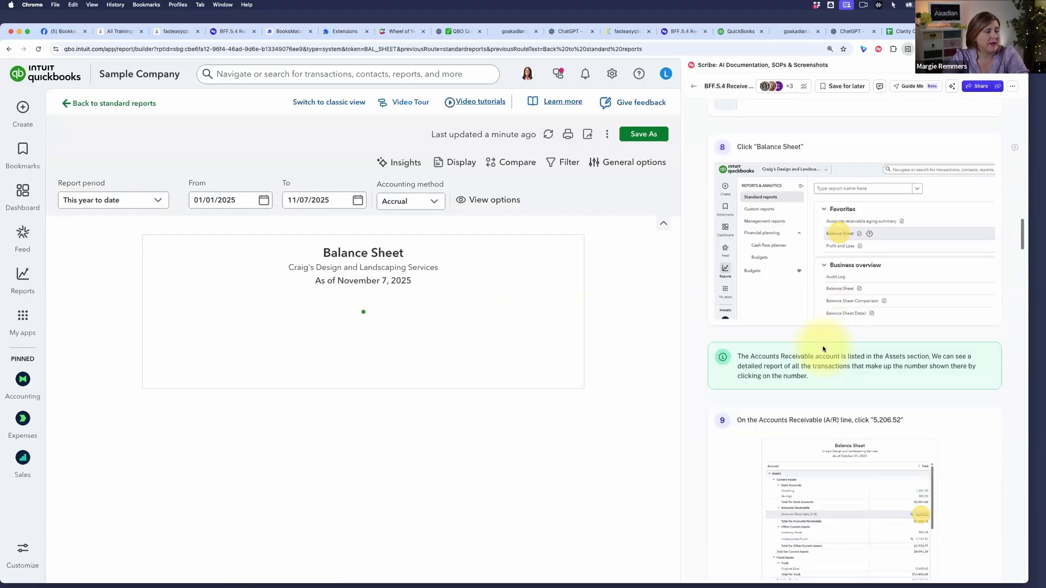
pyautogui.scroll(-4, 823, 348)
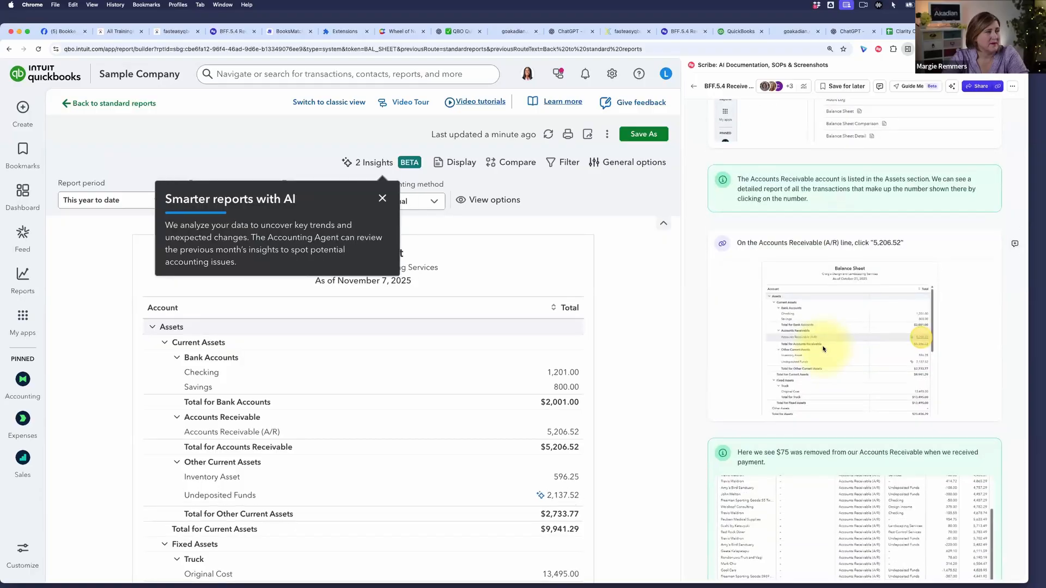
pyautogui.scroll(-1, 823, 349)
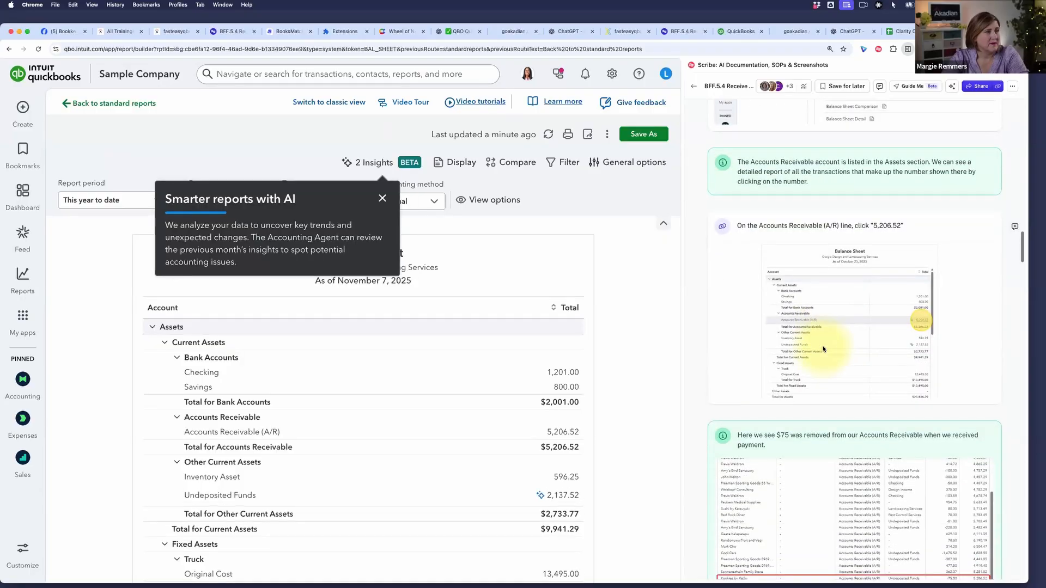
pyautogui.click(382, 198)
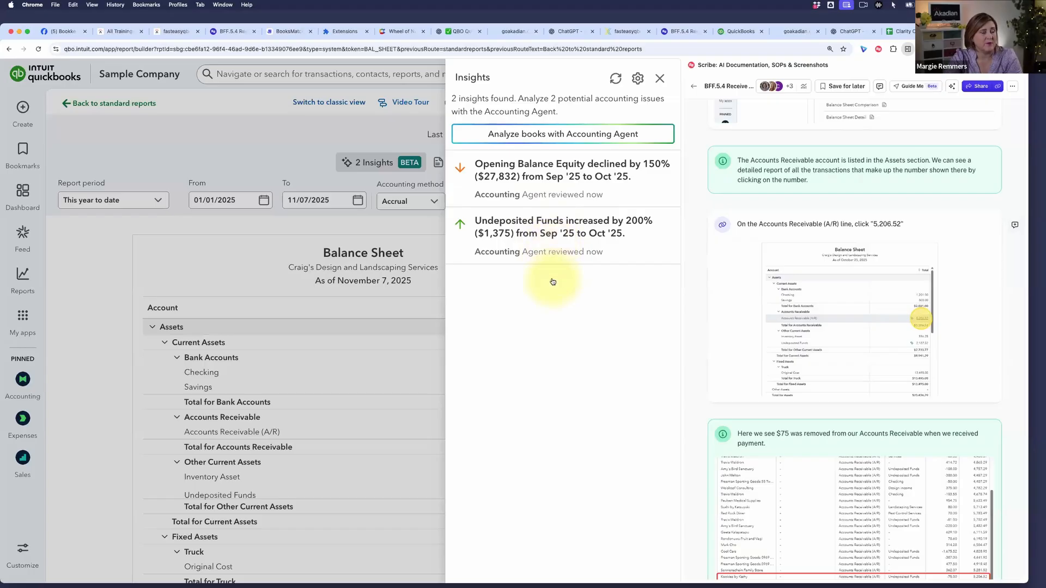
pyautogui.click(659, 78)
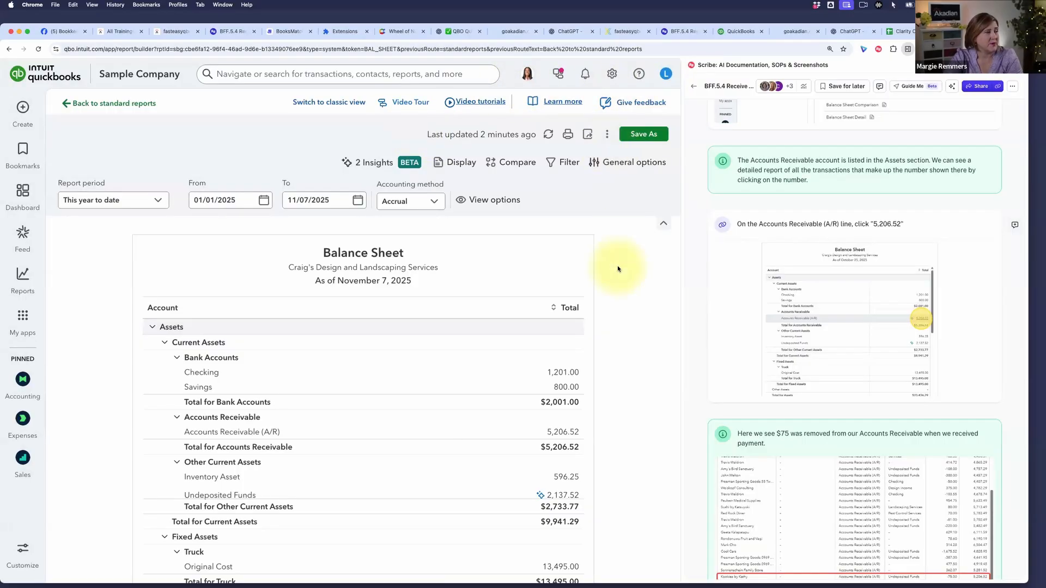
# Open the transaction detail behind the Balance Sheet's Undeposited Funds amount and check the Kookies by Kathy payment's split account, amount and running balance.
pyautogui.scroll(-5, 617, 268)
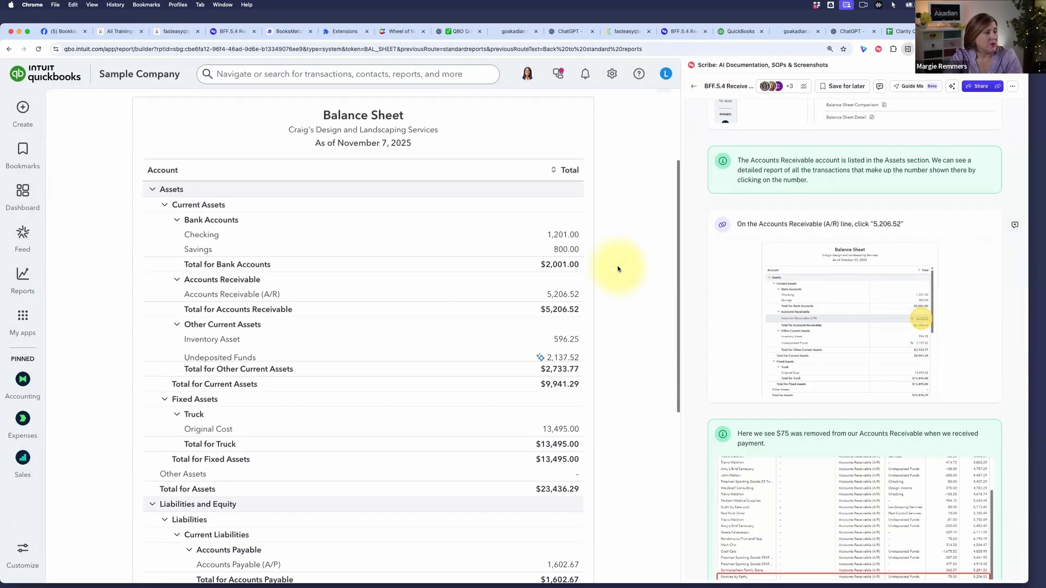
pyautogui.scroll(-4, 617, 268)
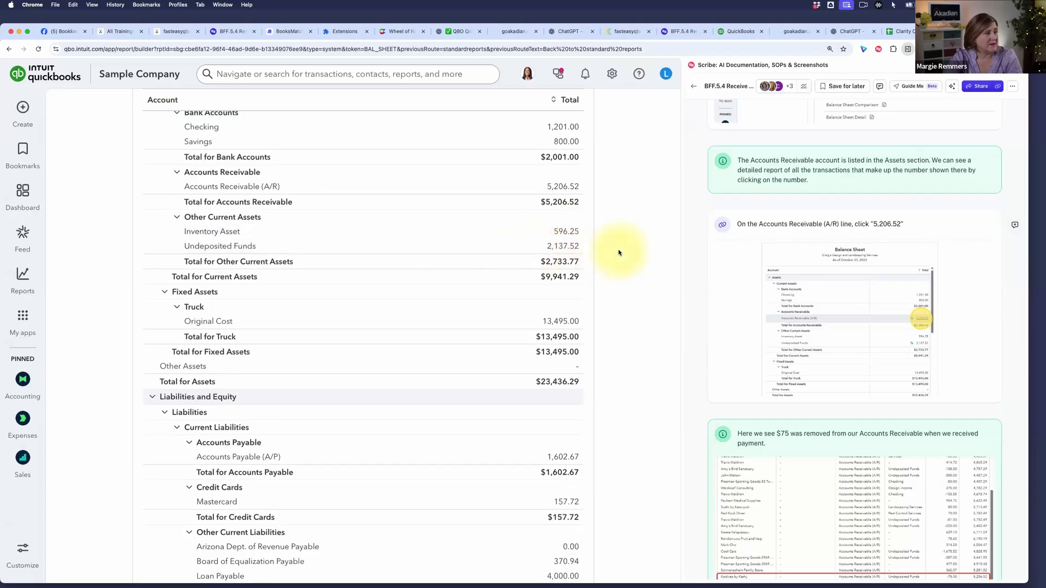
pyautogui.scroll(-1, 605, 243)
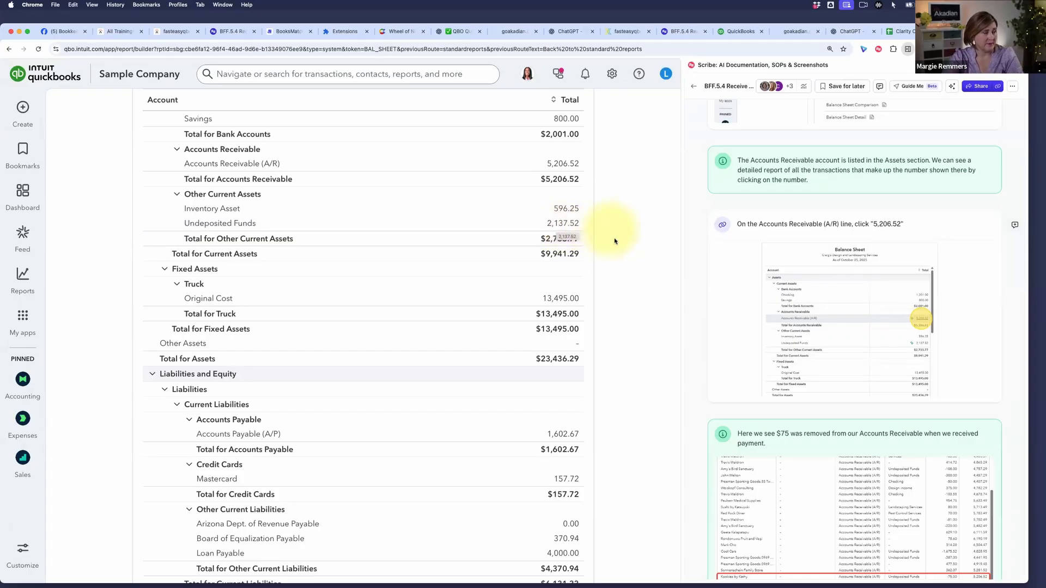
pyautogui.scroll(6, 614, 237)
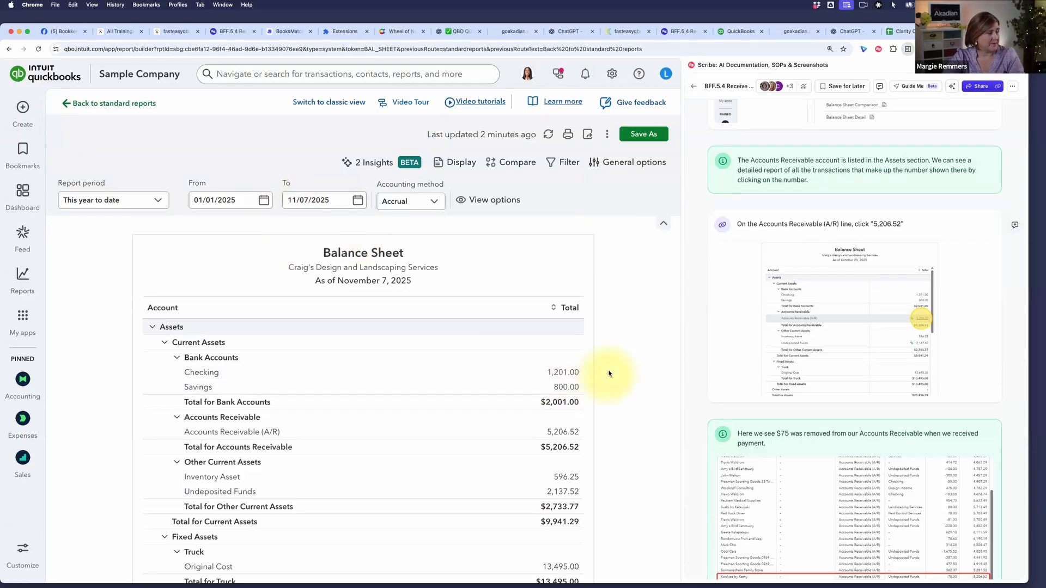
pyautogui.scroll(-5, 609, 373)
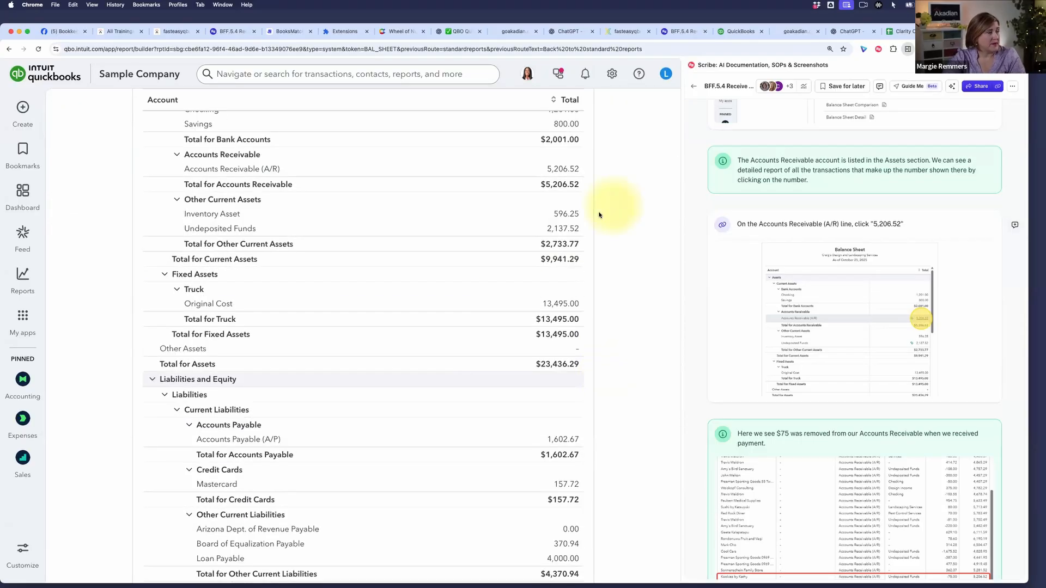
pyautogui.click(566, 229)
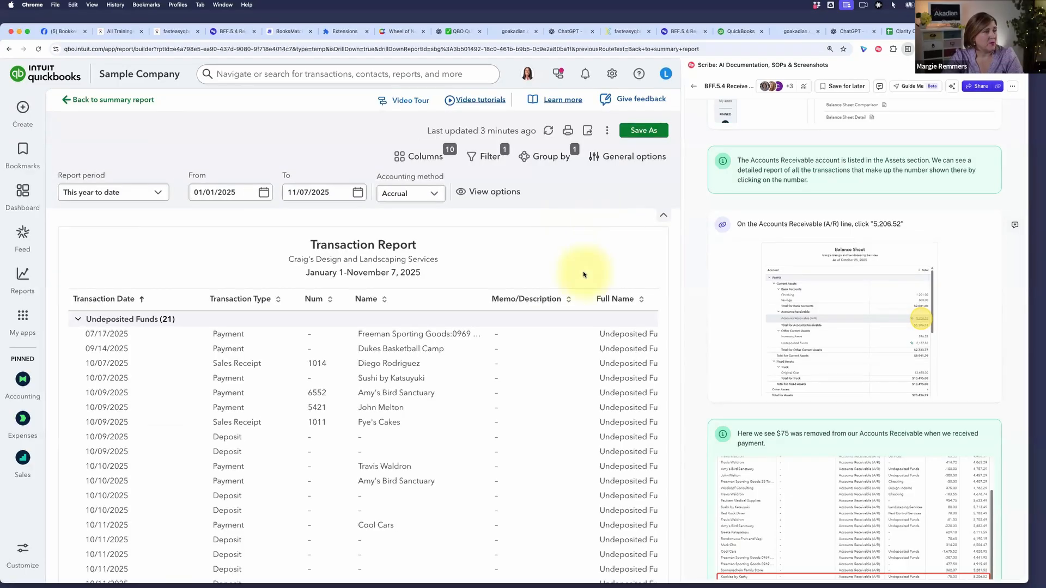
pyautogui.scroll(-2, 537, 354)
pyautogui.scroll(-2, 537, 355)
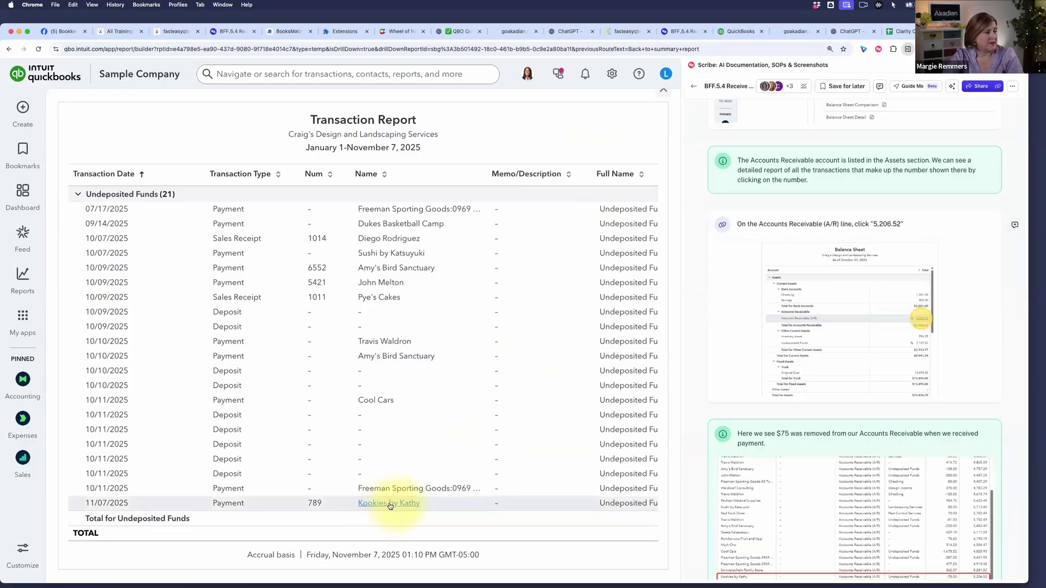
pyautogui.hscroll(5, 406, 505)
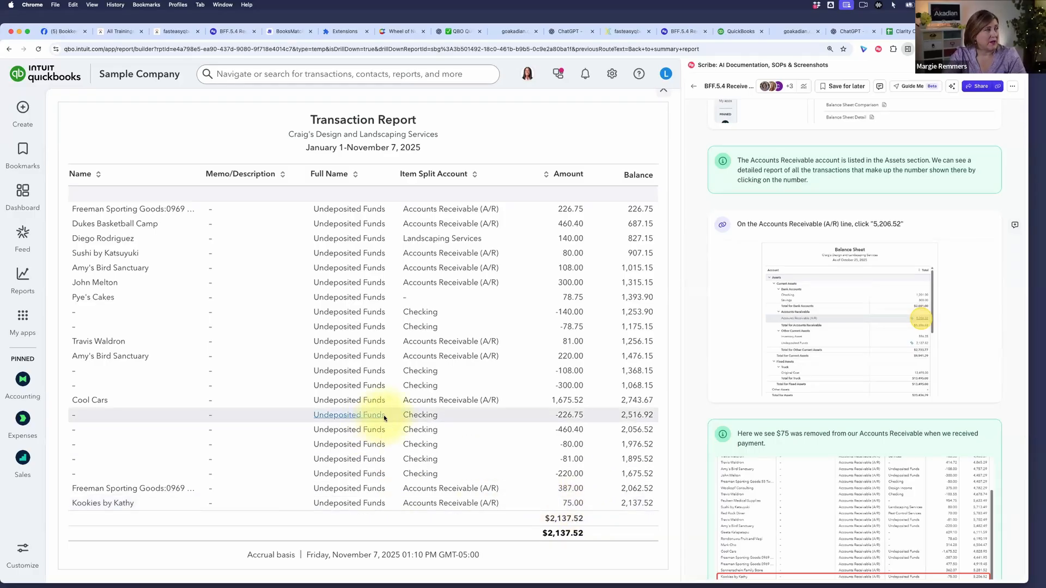
pyautogui.scroll(3, 323, 312)
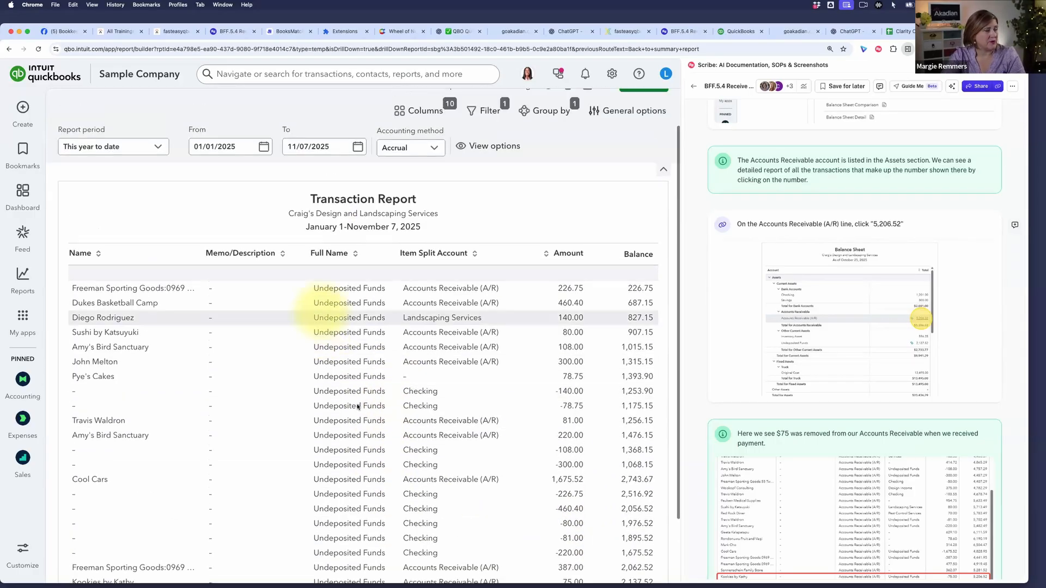
pyautogui.scroll(2, 417, 424)
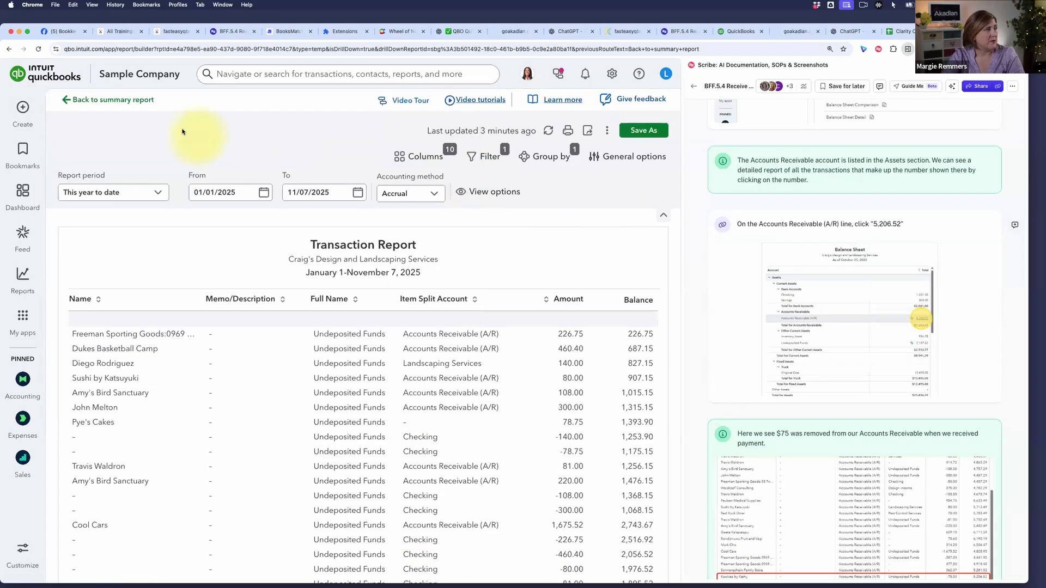
# Return to the Balance Sheet, open the Accounts Receivable (A/R) transaction detail and find Kookies by Kathy's payment 789.
pyautogui.click(123, 102)
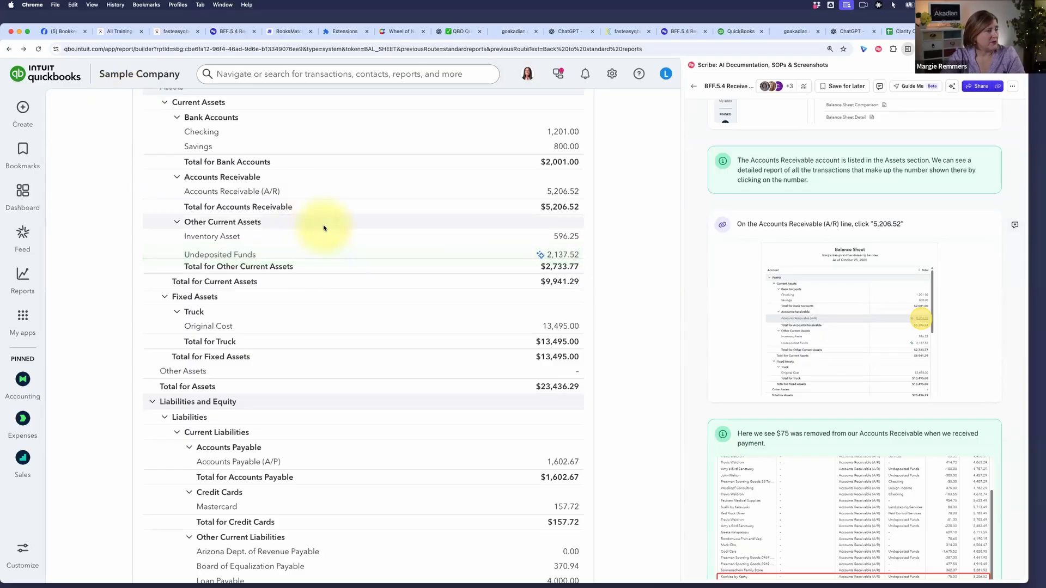
pyautogui.scroll(2, 323, 228)
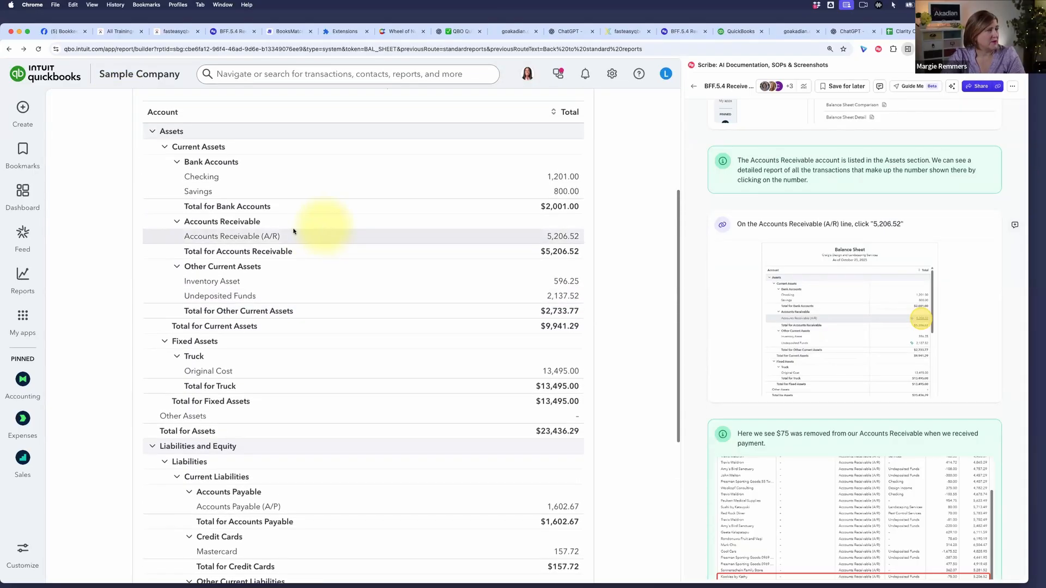
pyautogui.click(567, 237)
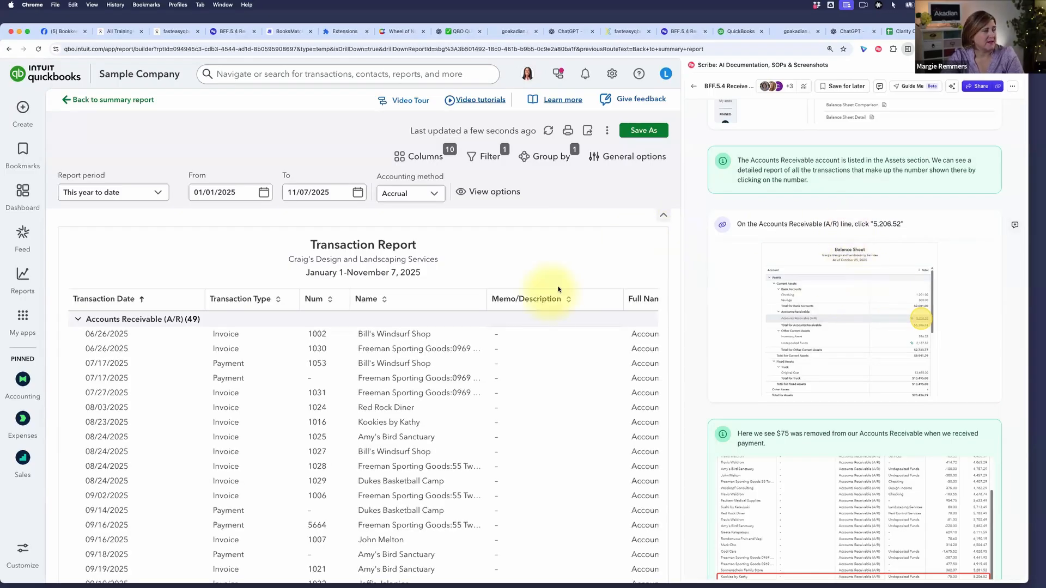
pyautogui.scroll(-3, 550, 277)
pyautogui.scroll(-9, 550, 276)
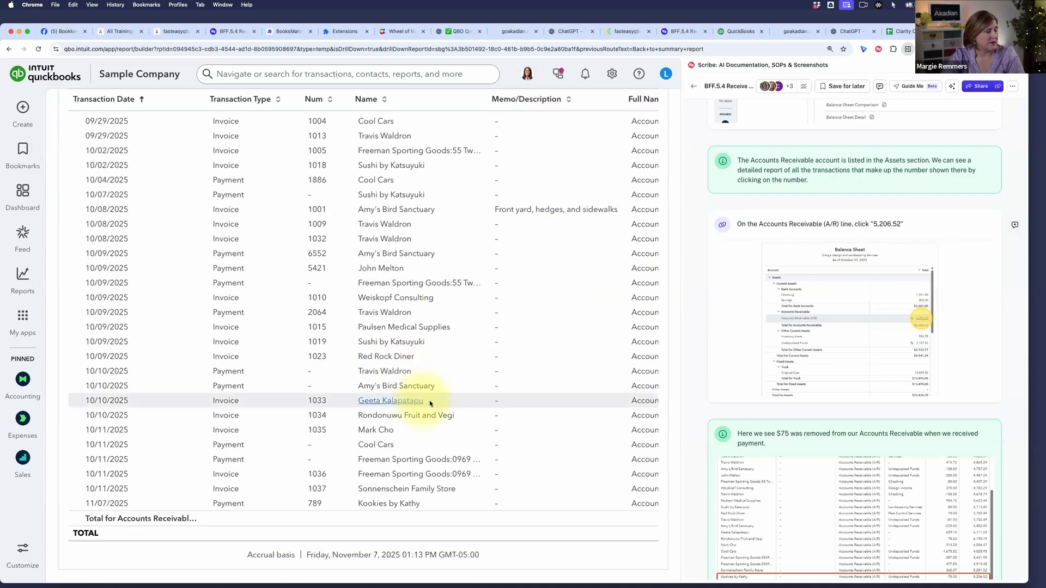
# Check the split account, amount and balance of Kookies by Kathy's payment 789, and read the guide through its Make a Deposit note.
pyautogui.hscroll(5, 491, 501)
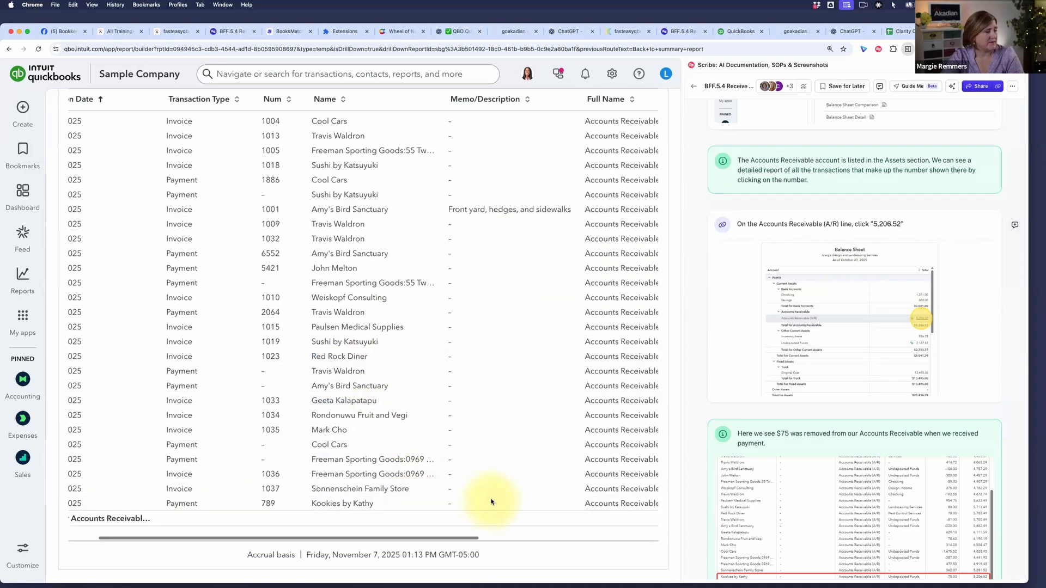
pyautogui.hscroll(2, 490, 501)
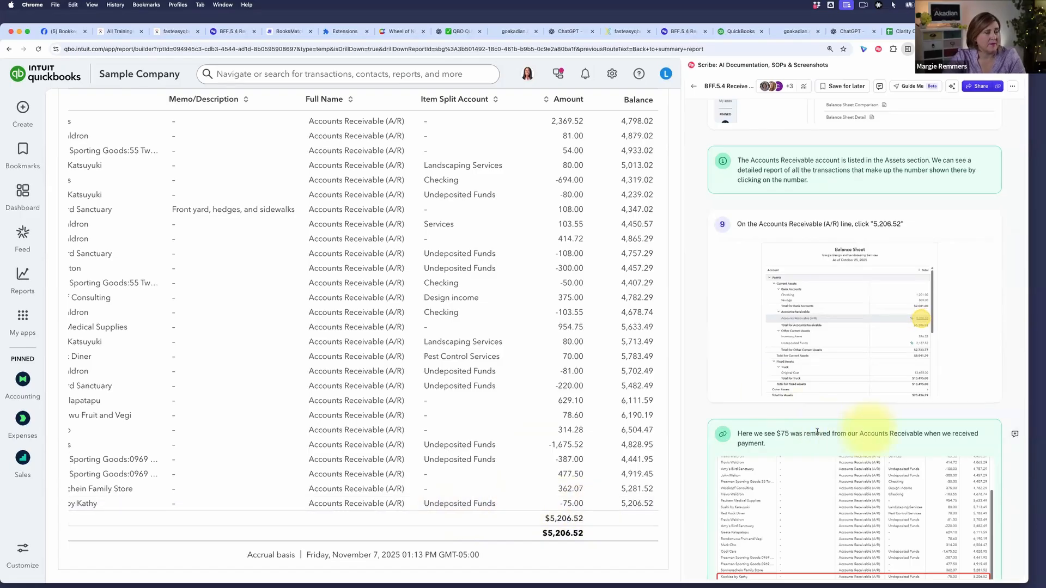
pyautogui.scroll(-2, 817, 435)
pyautogui.scroll(-8, 817, 435)
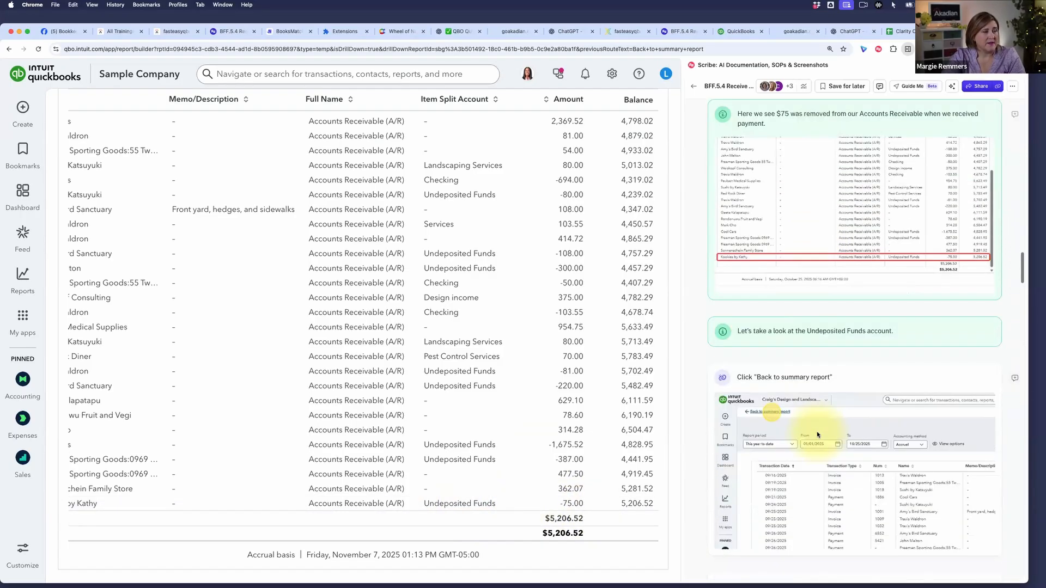
pyautogui.scroll(-8, 817, 435)
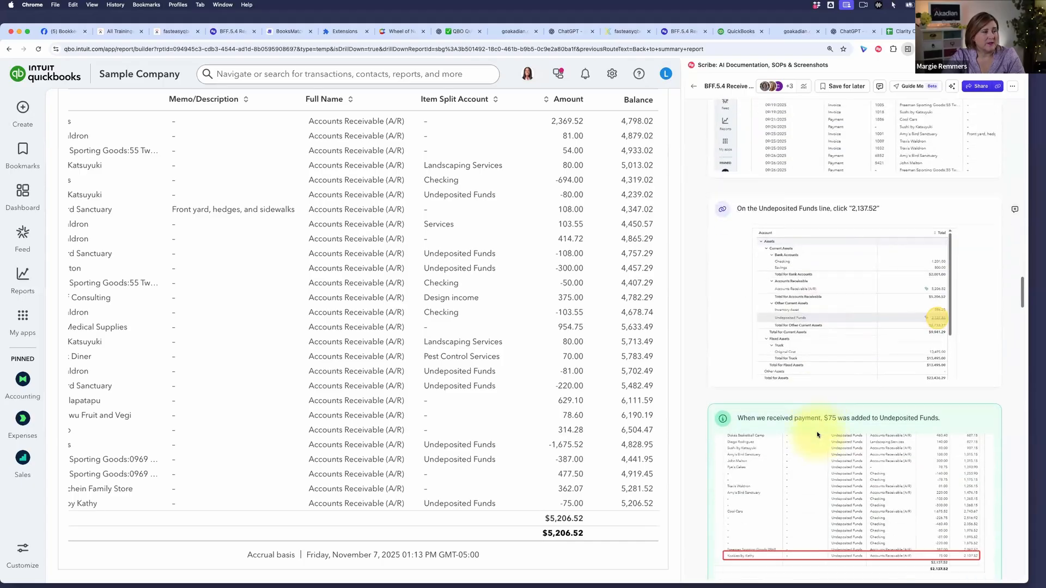
pyautogui.scroll(-4, 817, 435)
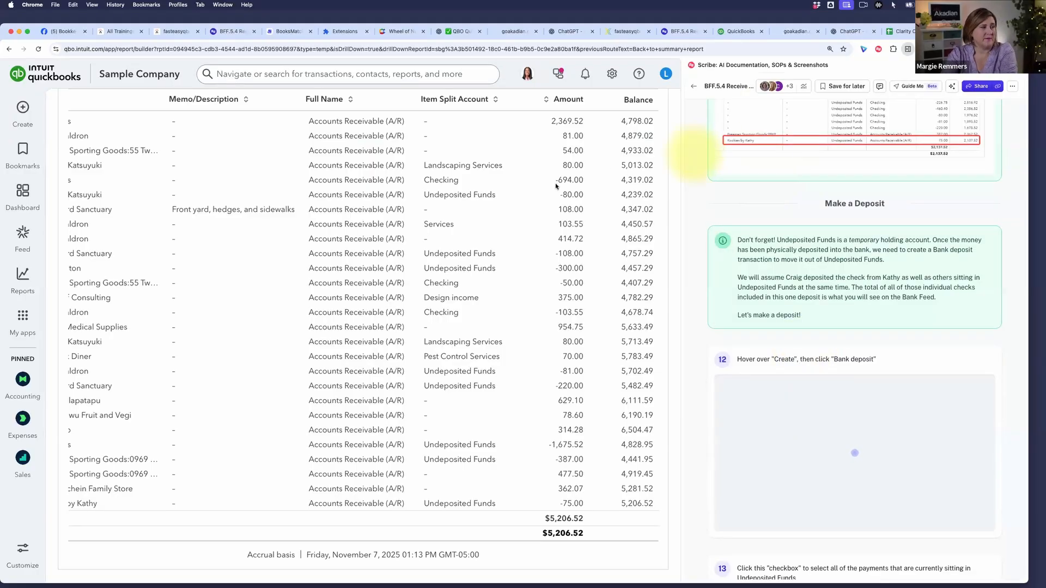
# Return from the Accounts Receivable transaction detail to the Balance Sheet and review its current assets, including Undeposited Funds.
pyautogui.scroll(3, 584, 171)
pyautogui.scroll(8, 584, 171)
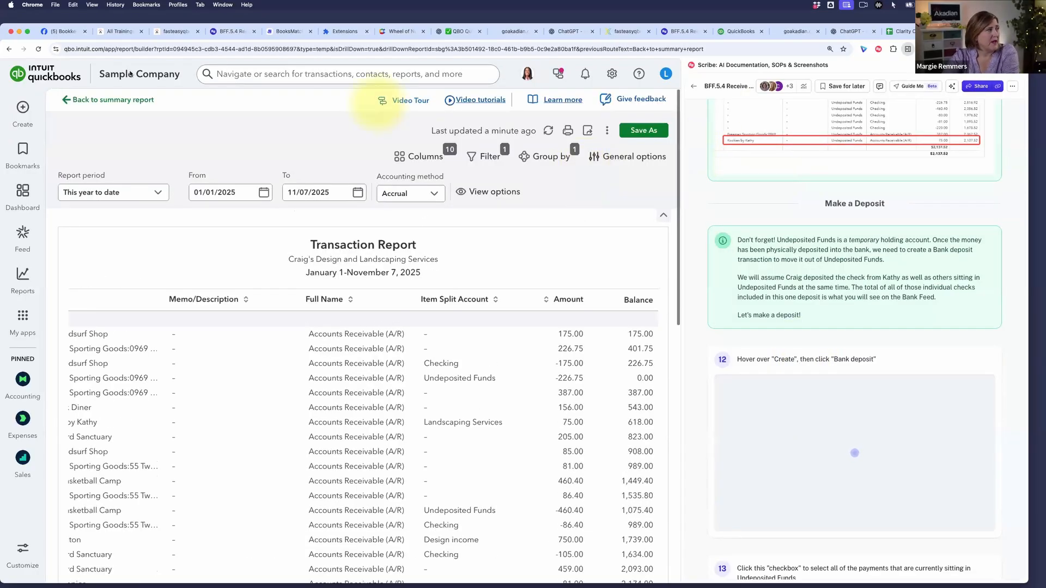
pyautogui.click(119, 102)
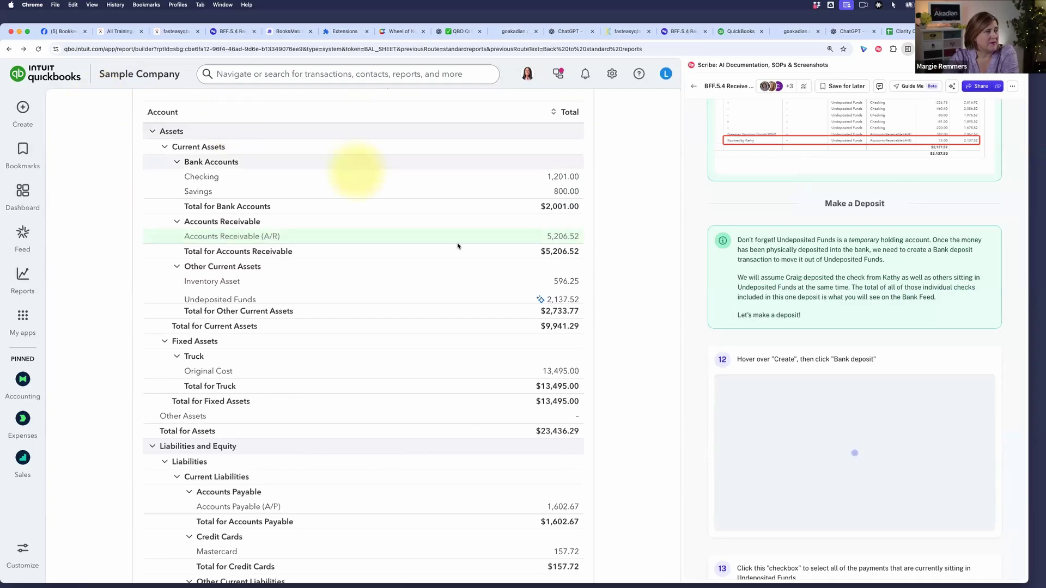
pyautogui.scroll(2, 610, 266)
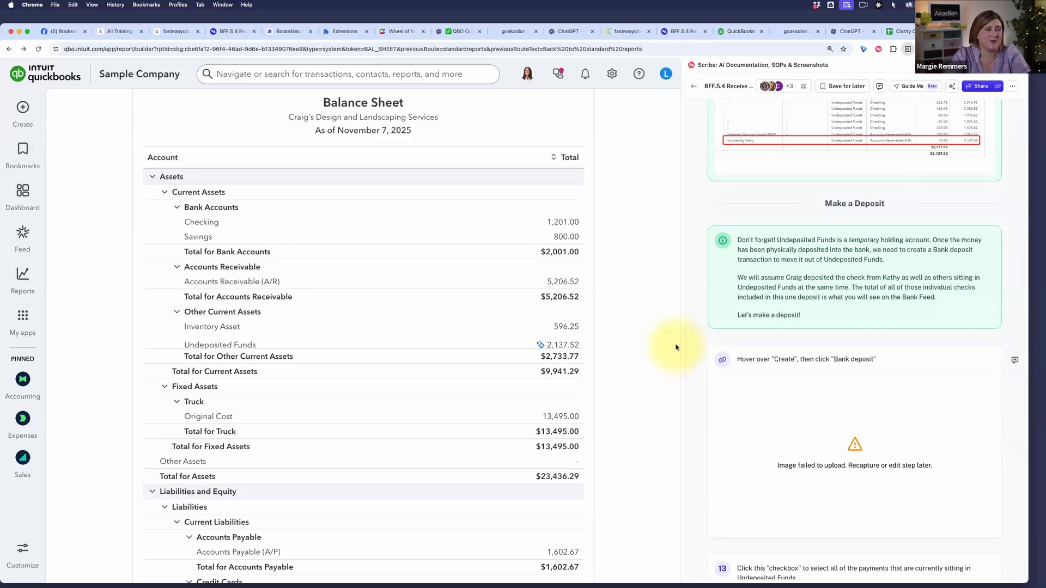
pyautogui.scroll(-1, 642, 388)
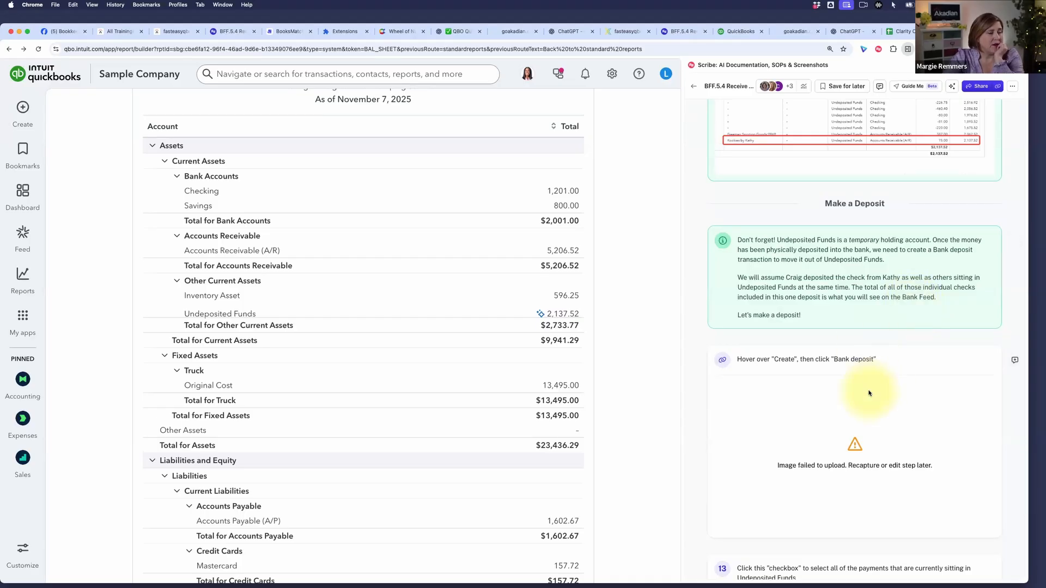
# Reload the guide's frame so its step images load, and go back to guide steps 12 and 13.
pyautogui.scroll(-8, 870, 385)
pyautogui.scroll(6, 869, 395)
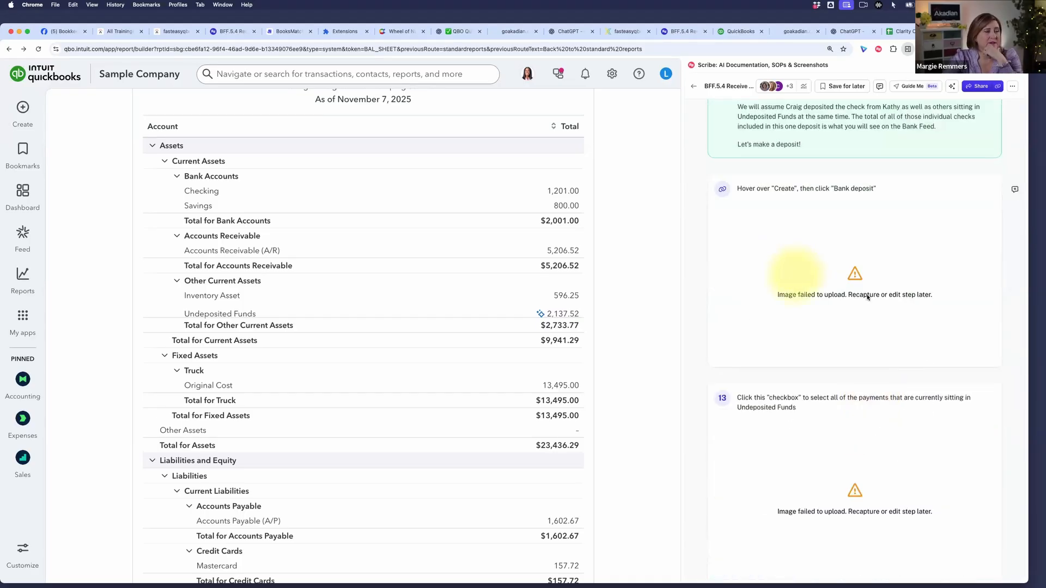
pyautogui.rightClick(795, 243)
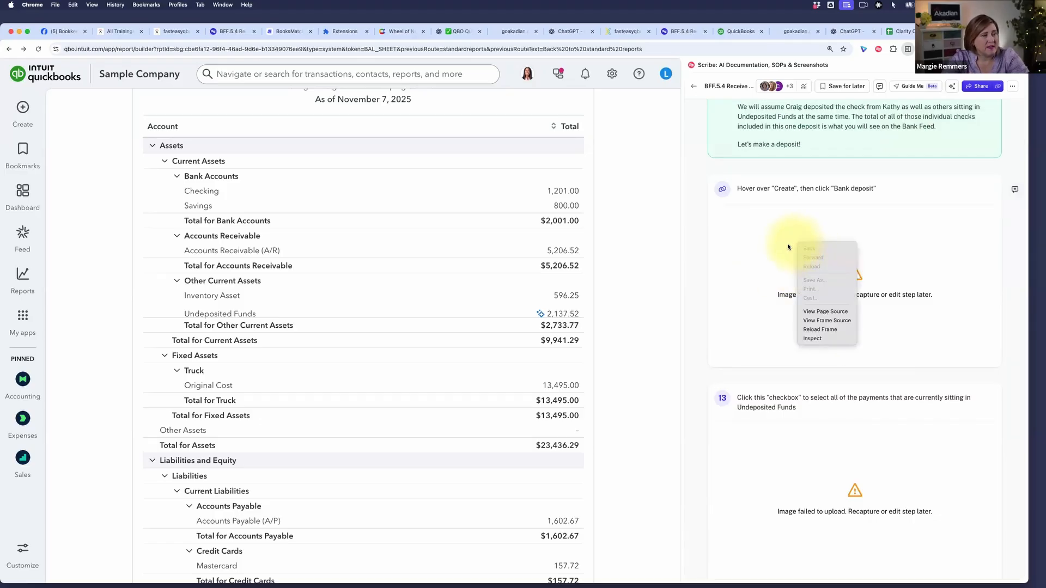
pyautogui.click(828, 330)
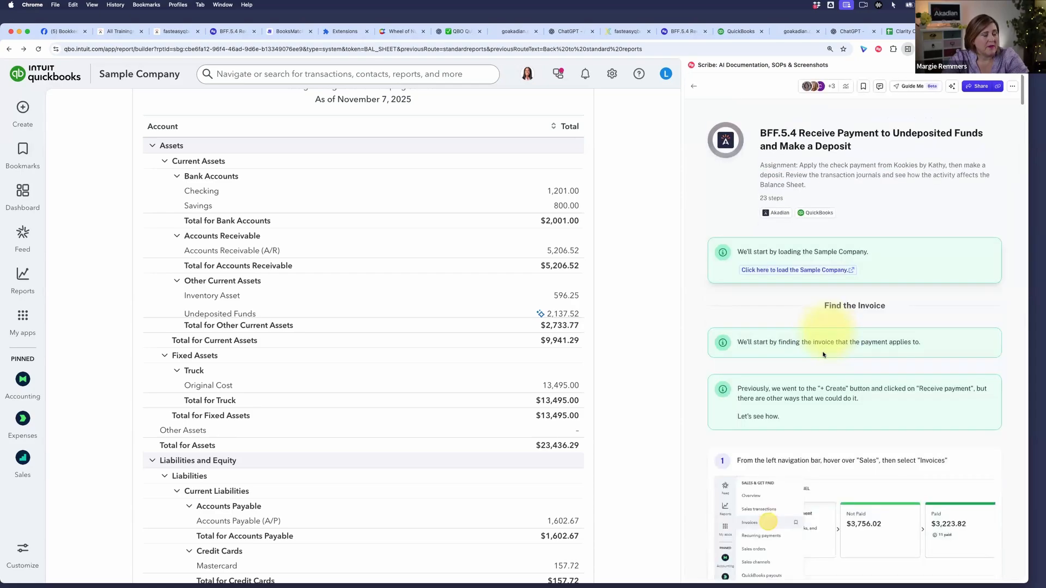
pyautogui.scroll(-15, 837, 392)
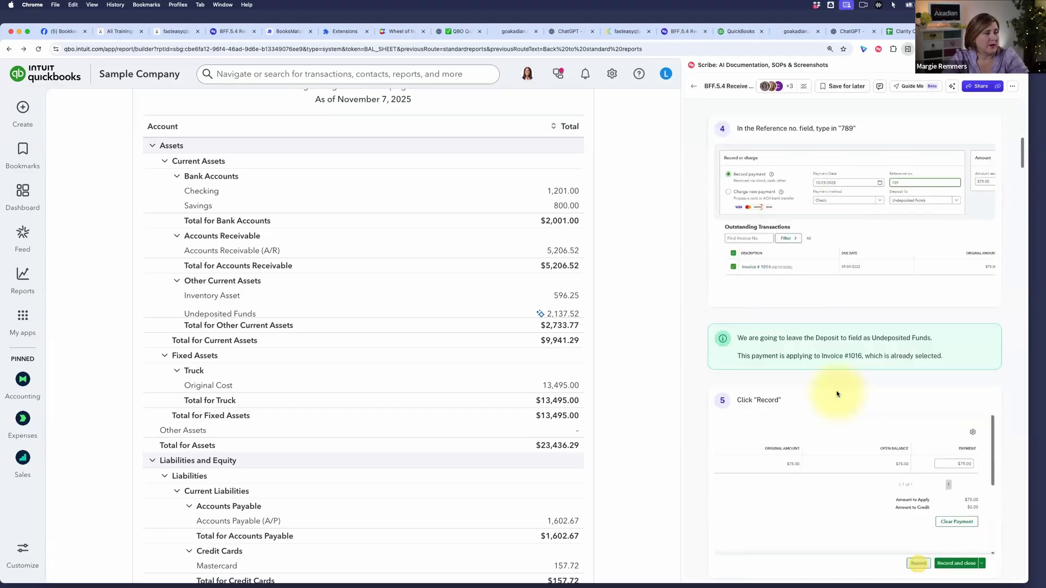
pyautogui.scroll(-10, 836, 393)
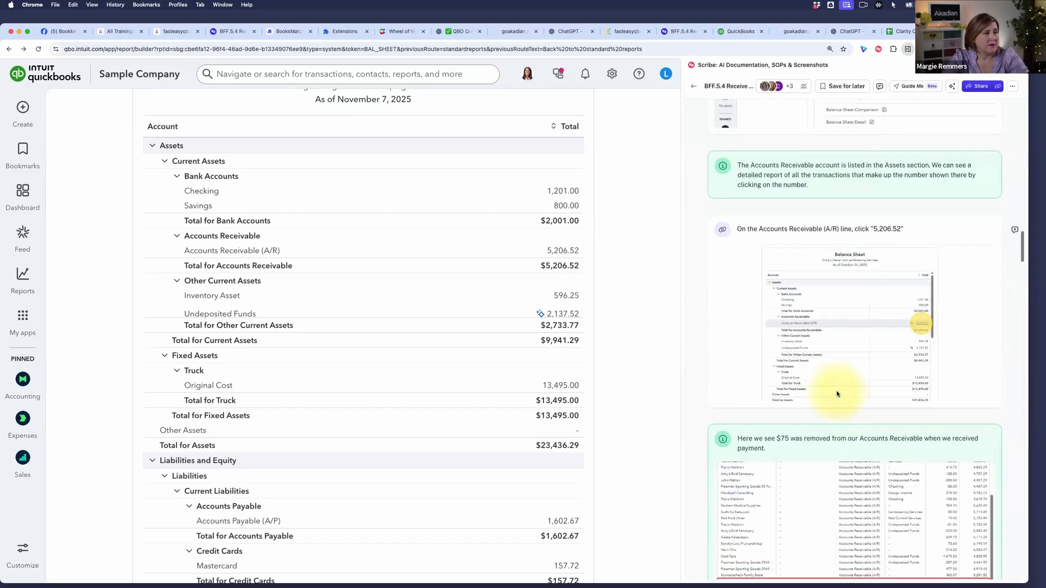
pyautogui.scroll(-12, 837, 393)
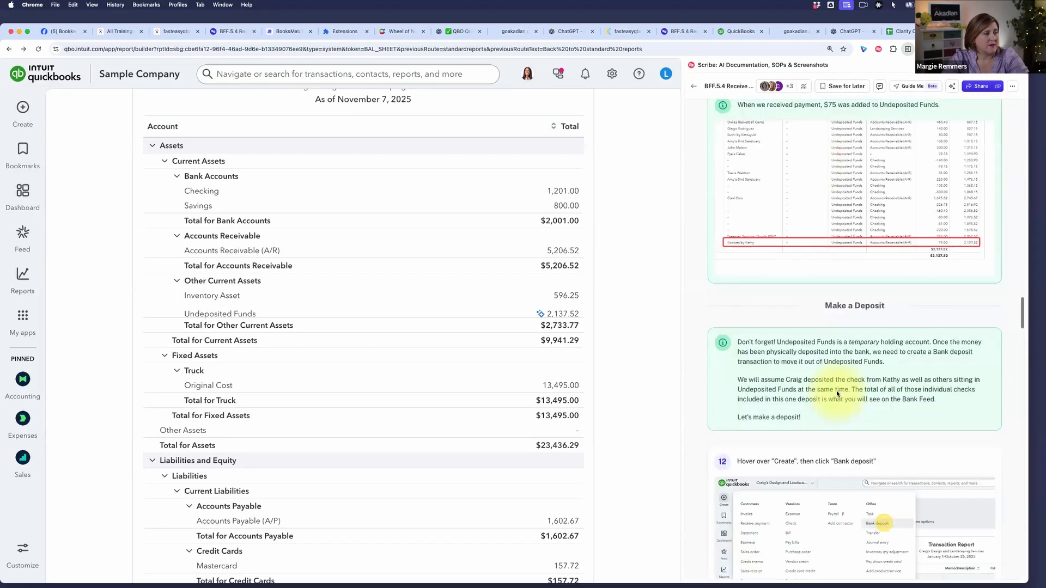
pyautogui.scroll(-5, 837, 393)
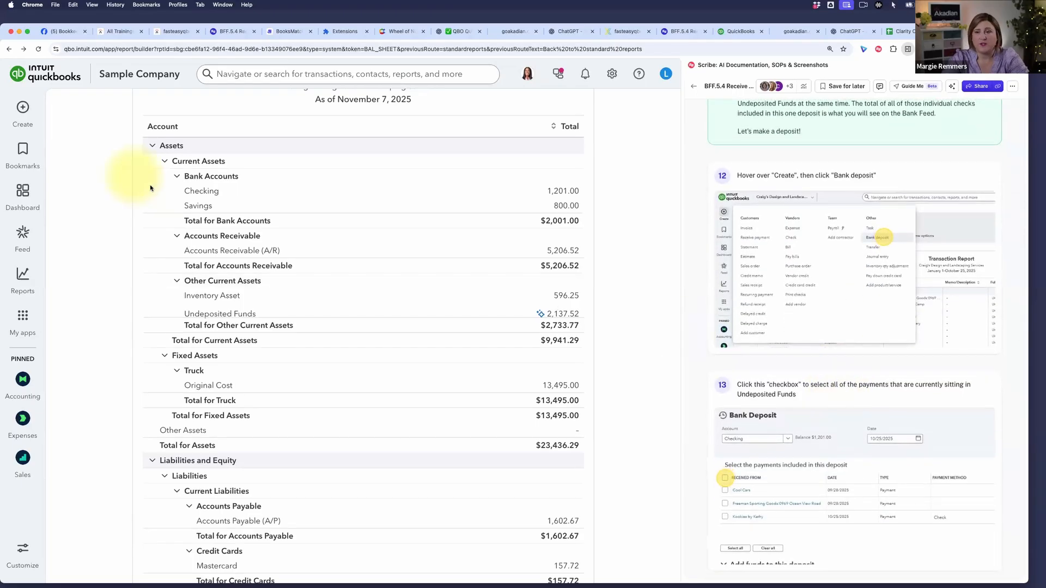
# Create a bank deposit to Checking and include all the payments listed from Undeposited Funds.
pyautogui.moveTo(20, 108)
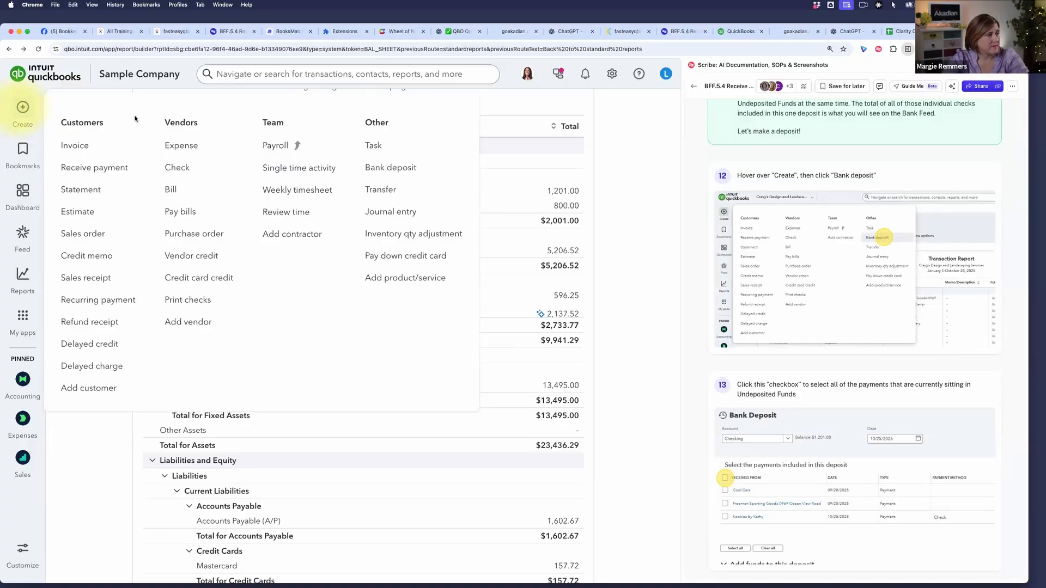
pyautogui.click(400, 170)
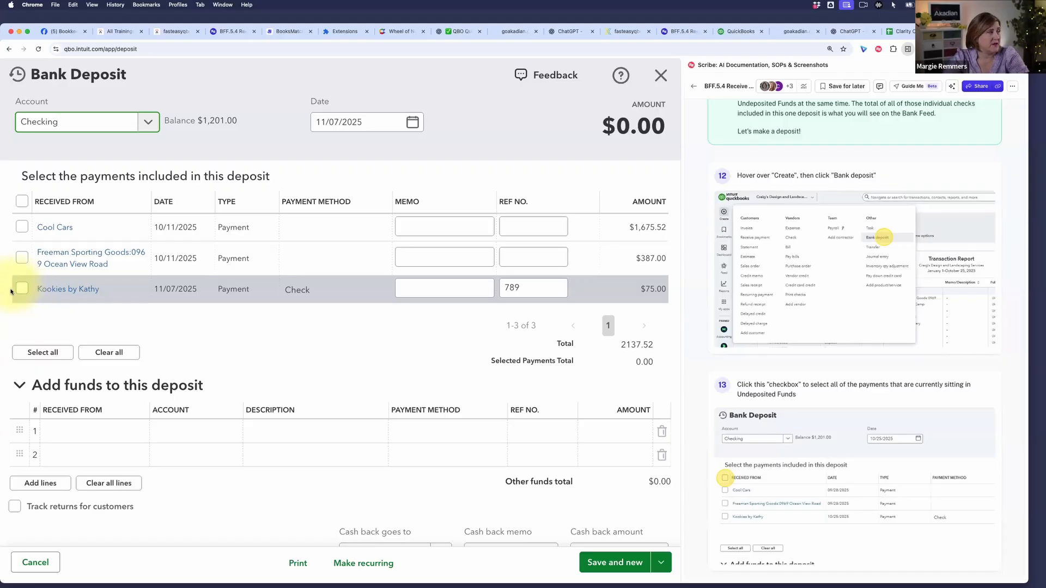
pyautogui.click(23, 201)
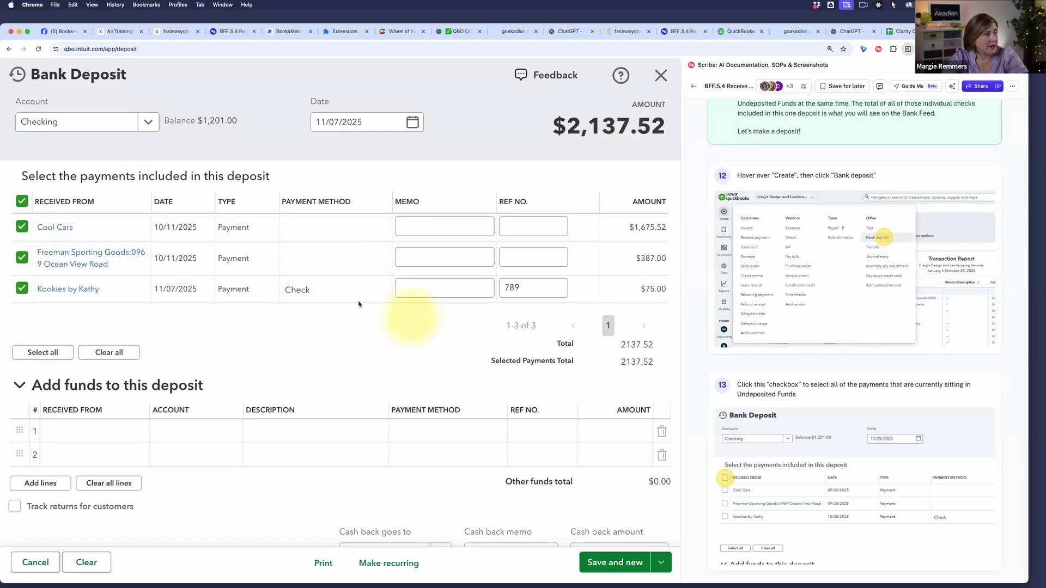
pyautogui.scroll(-1, 534, 169)
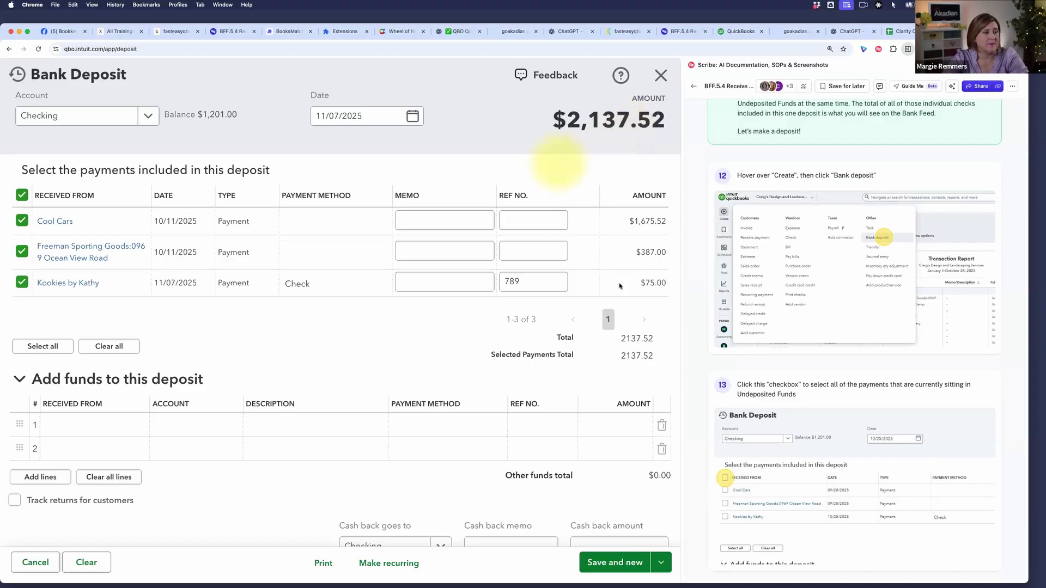
# Read the guide's deposit total note and step 14, and save and close the bank deposit.
pyautogui.scroll(-1, 783, 396)
pyautogui.scroll(-10, 783, 395)
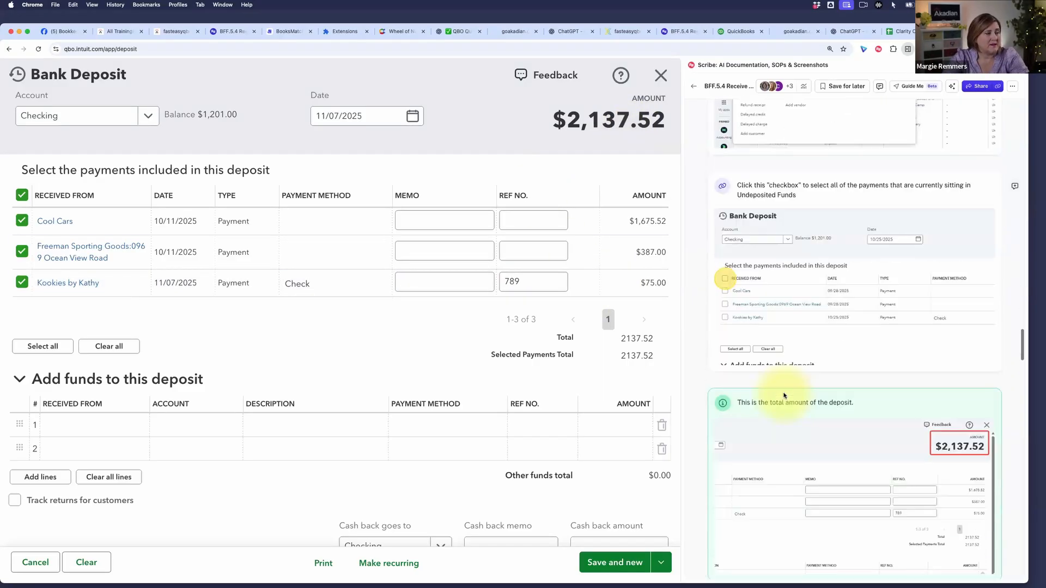
pyautogui.scroll(-6, 783, 396)
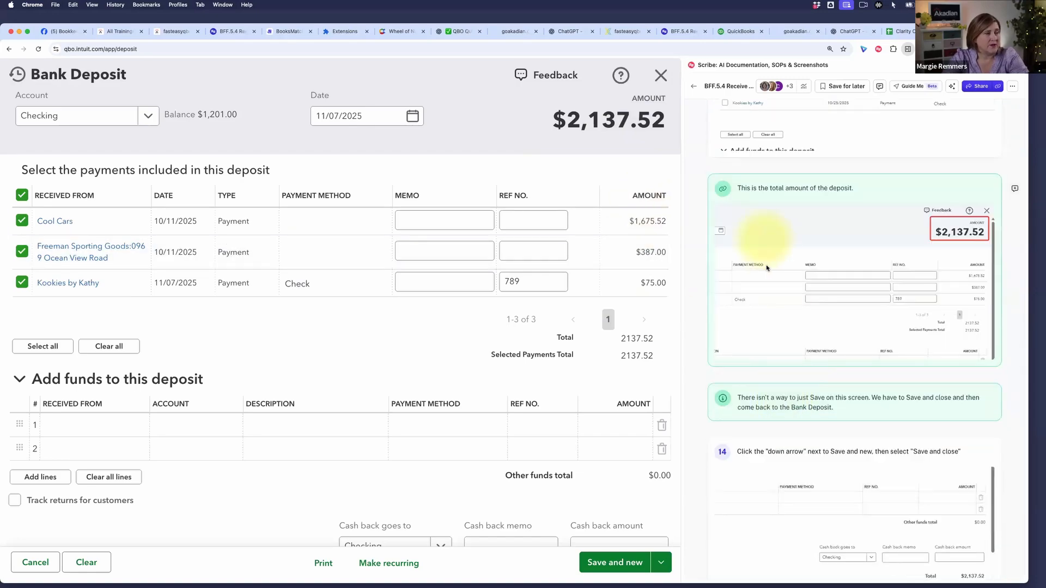
pyautogui.scroll(-2, 766, 268)
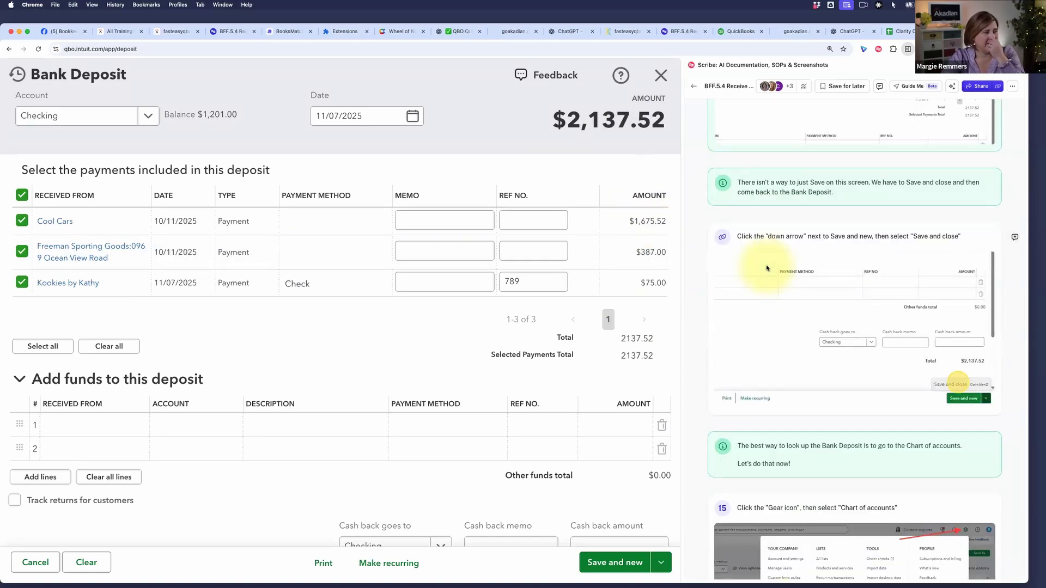
pyautogui.scroll(-2, 767, 268)
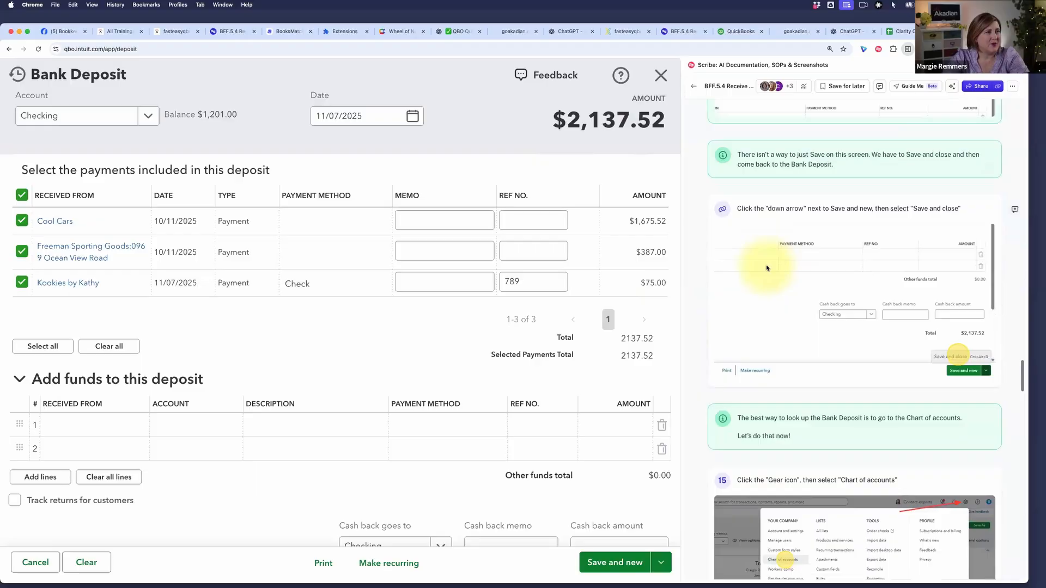
pyautogui.scroll(1, 591, 449)
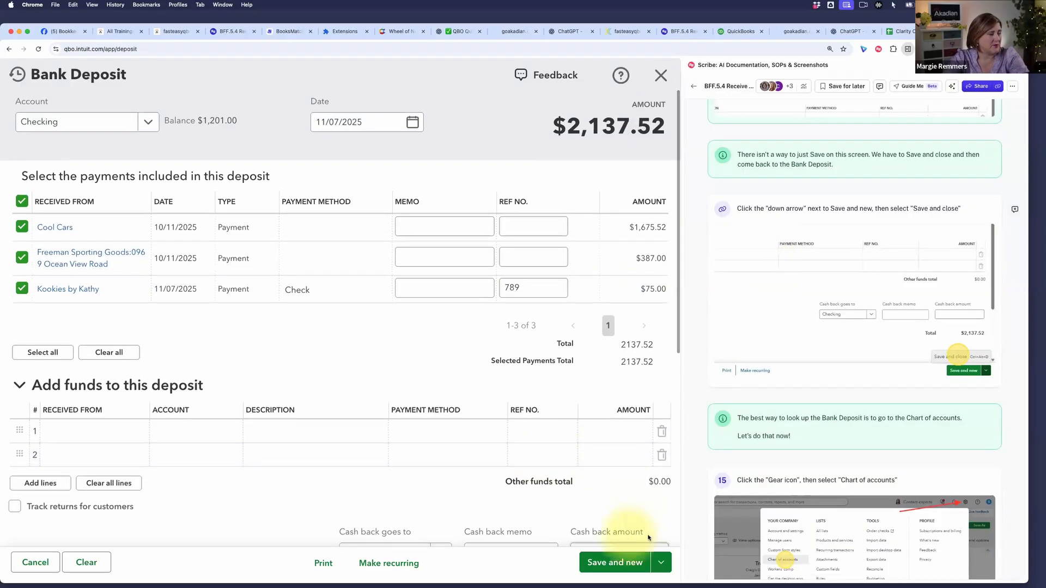
pyautogui.click(663, 564)
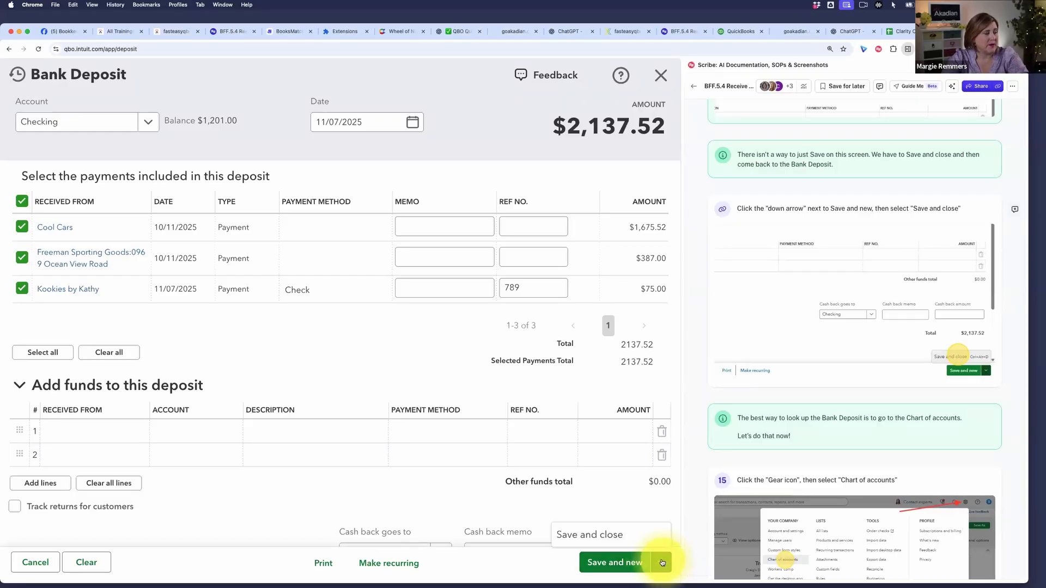
pyautogui.click(611, 545)
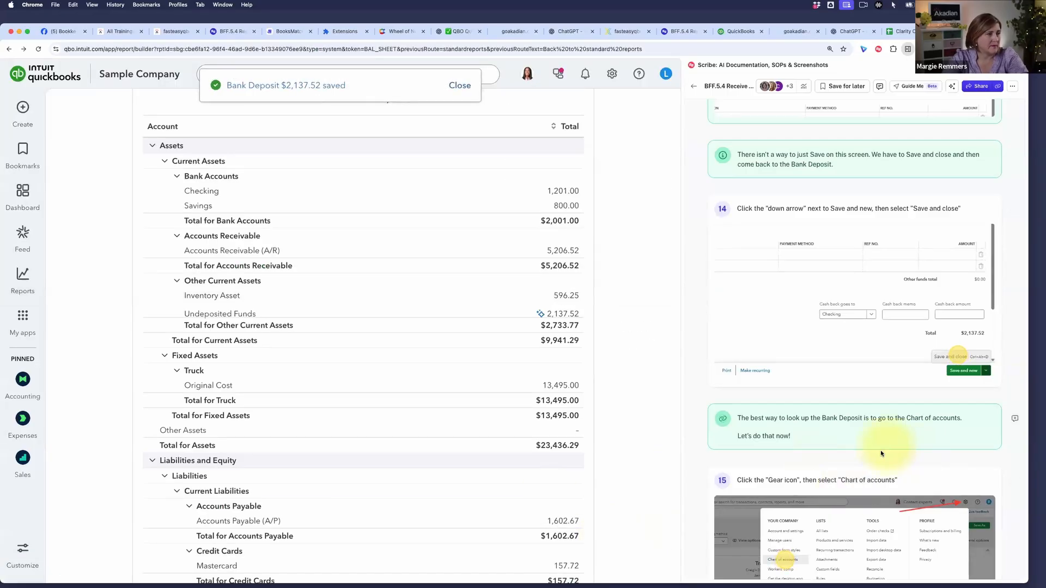
# Open the Chart of accounts and view the Checking account's register, as in guide steps 15 and 16.
pyautogui.scroll(-2, 905, 453)
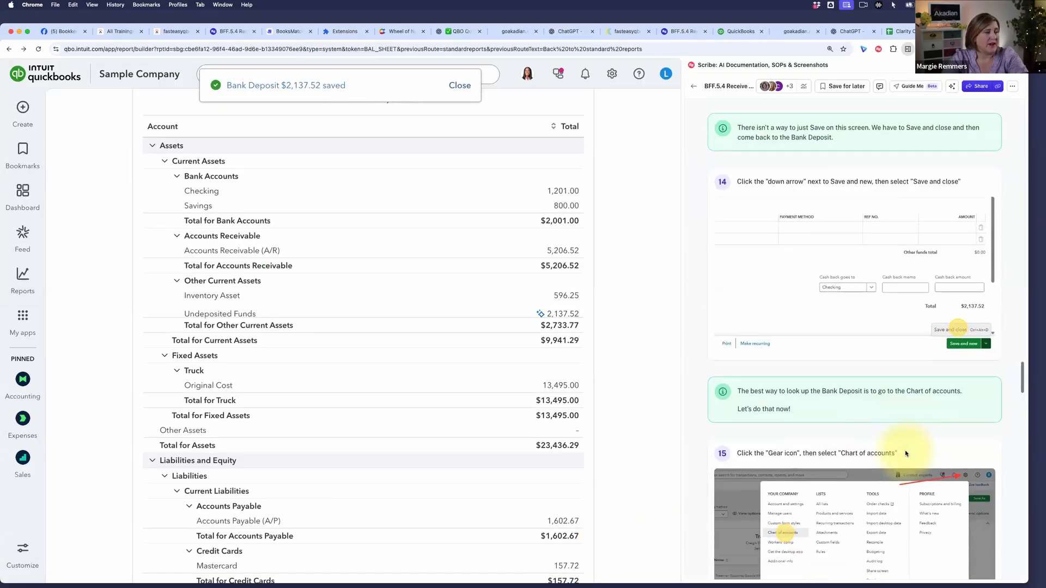
pyautogui.scroll(-5, 905, 450)
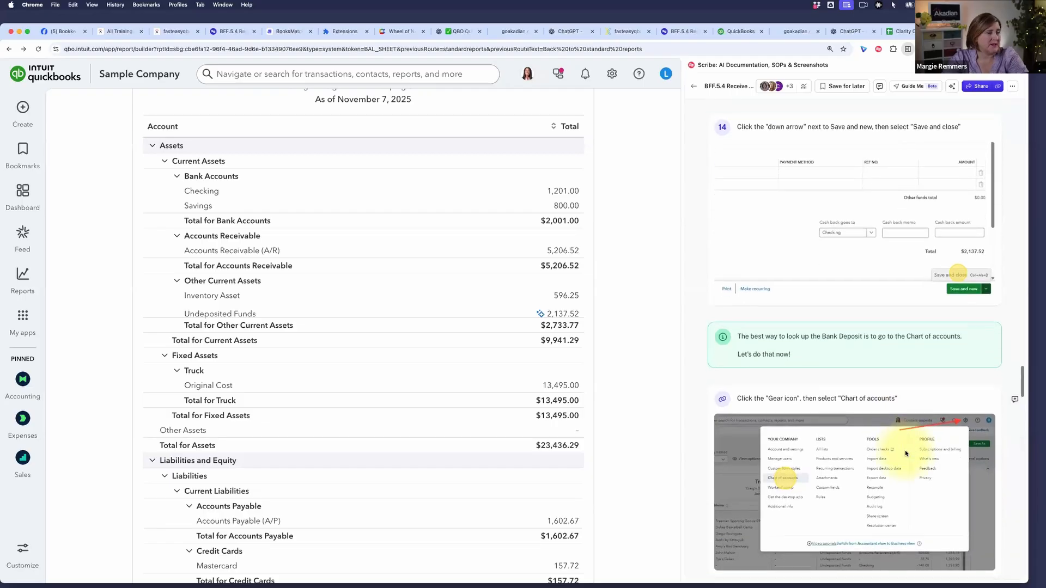
pyautogui.scroll(-3, 904, 450)
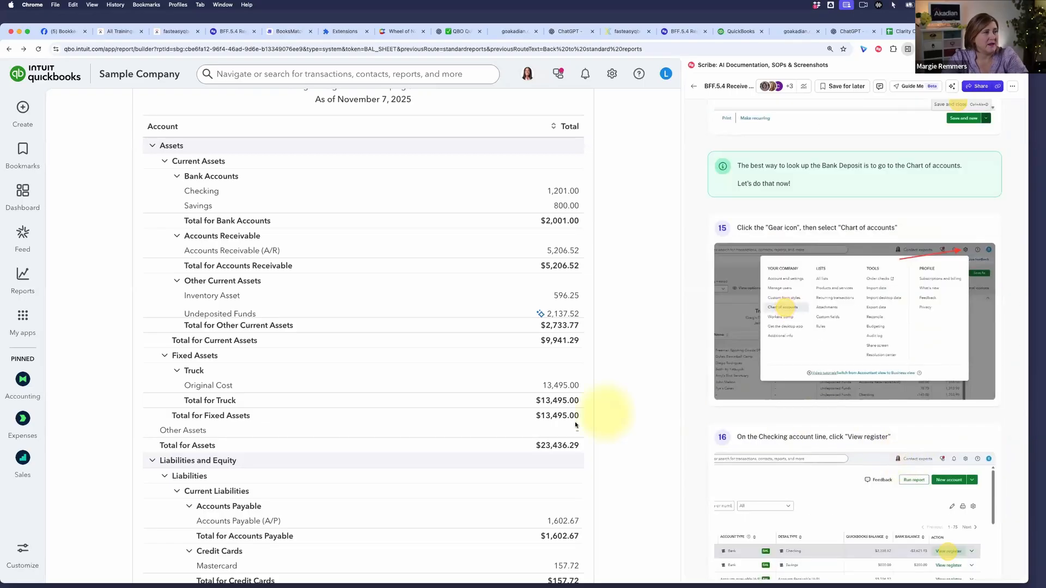
pyautogui.scroll(2, 531, 377)
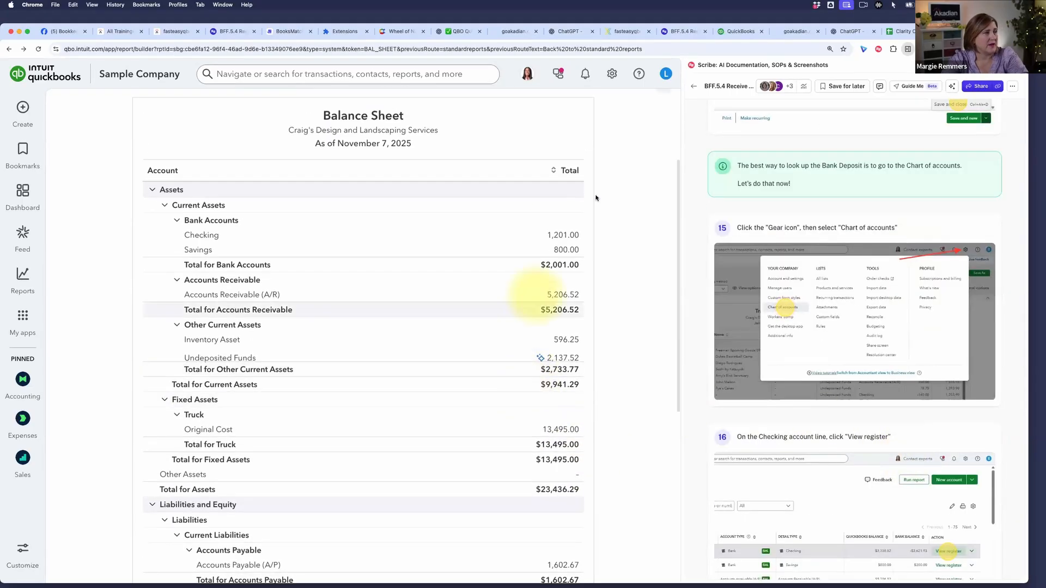
pyautogui.click(613, 77)
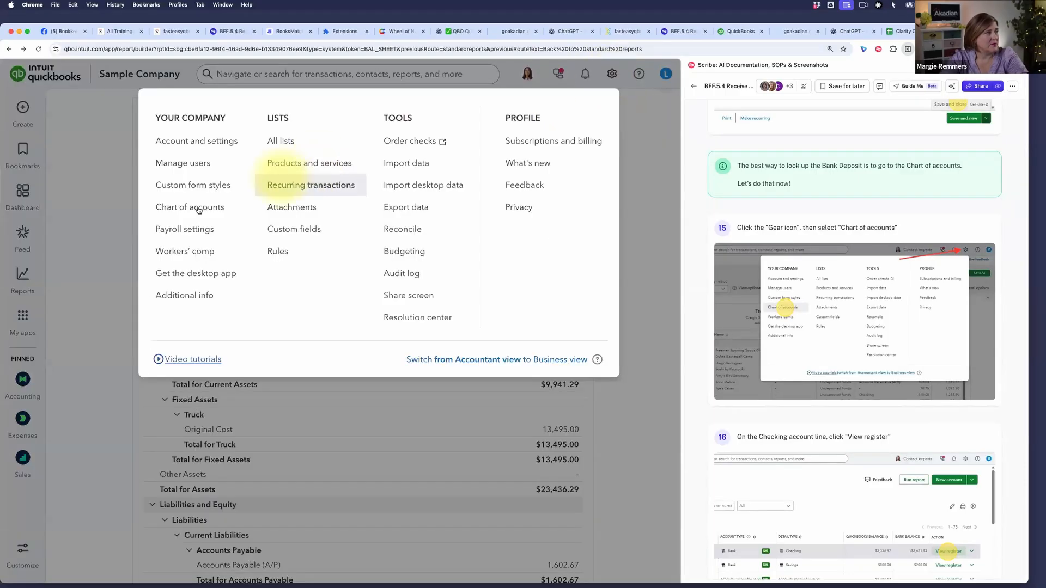
pyautogui.click(176, 209)
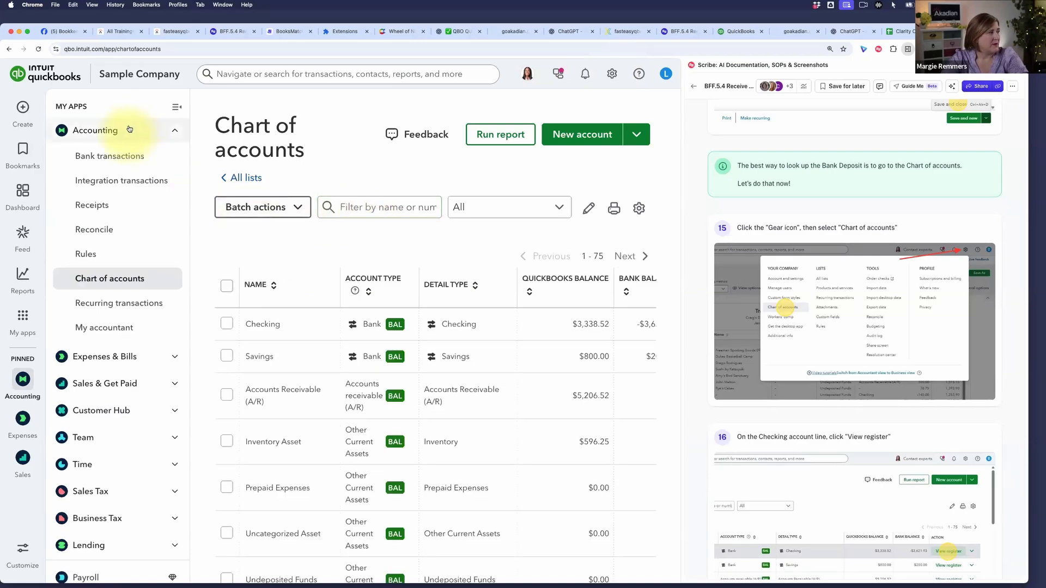
pyautogui.click(176, 106)
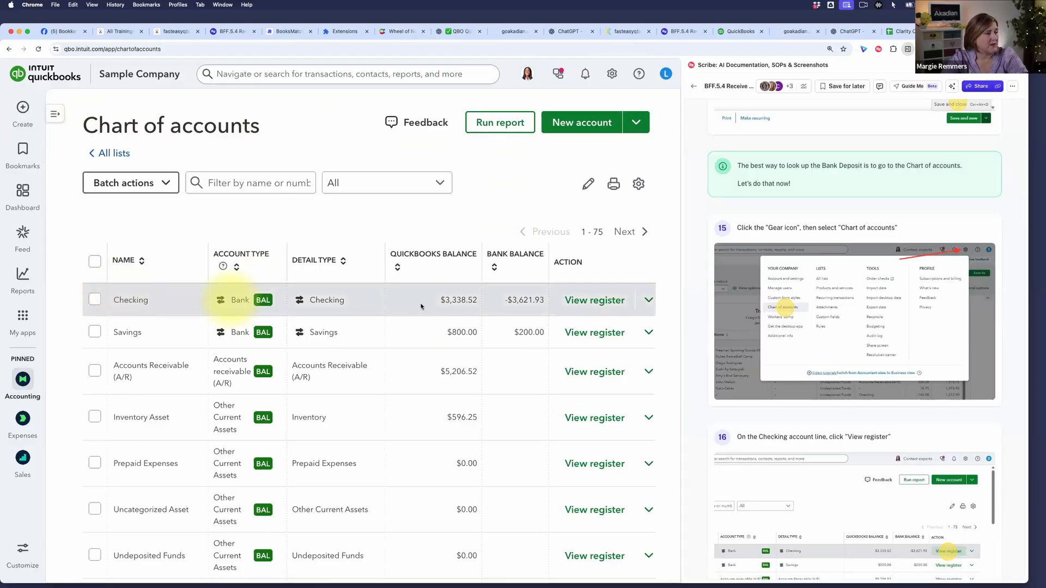
pyautogui.click(602, 303)
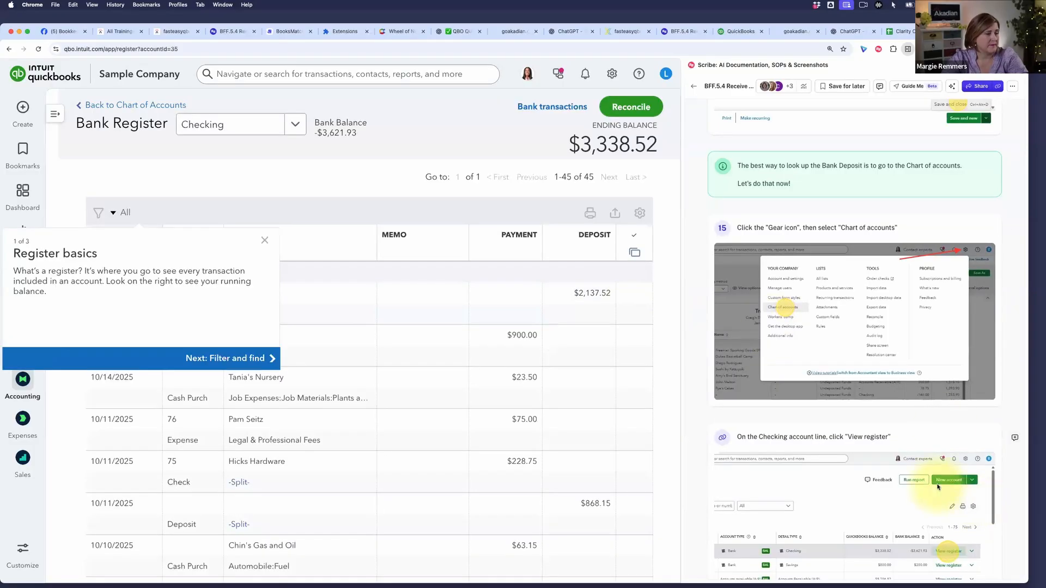
# Follow guide steps 17 to 19: dismiss the Register basics pop-up and open the 11/07/2025 deposit from the Checking register for editing.
pyautogui.scroll(-8, 948, 489)
pyautogui.scroll(-4, 936, 485)
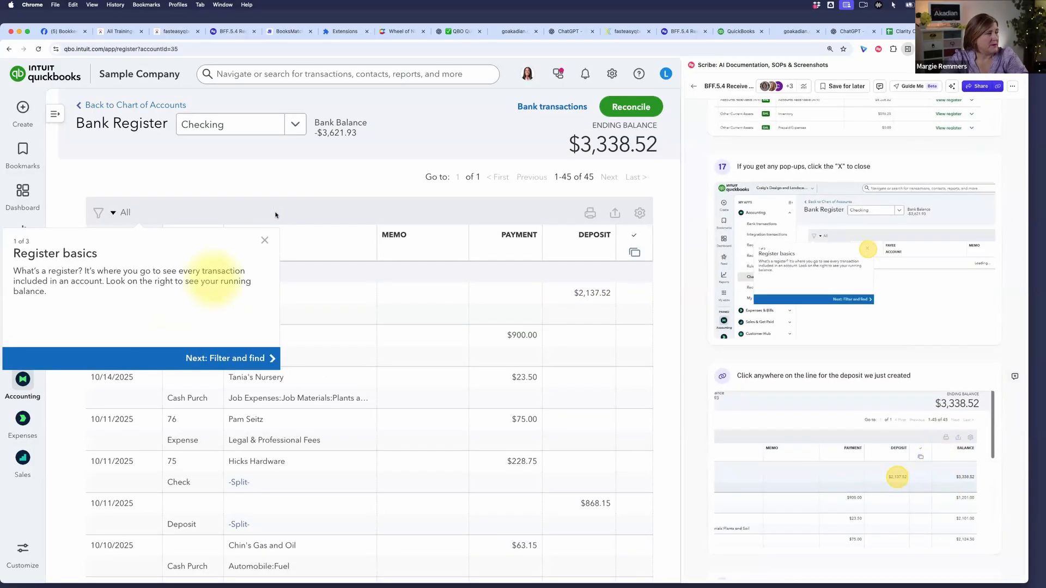
pyautogui.click(266, 241)
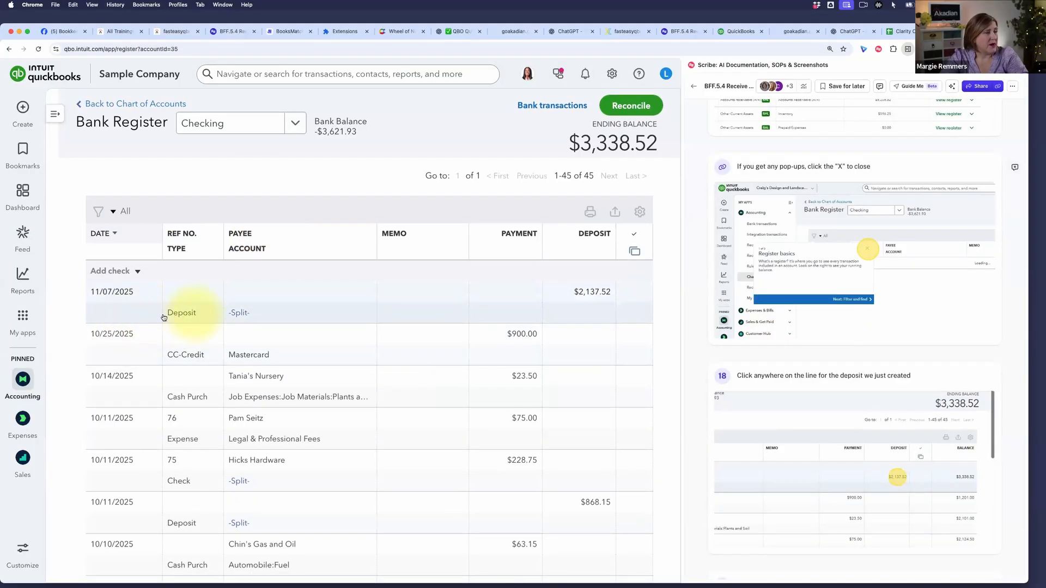
pyautogui.click(192, 313)
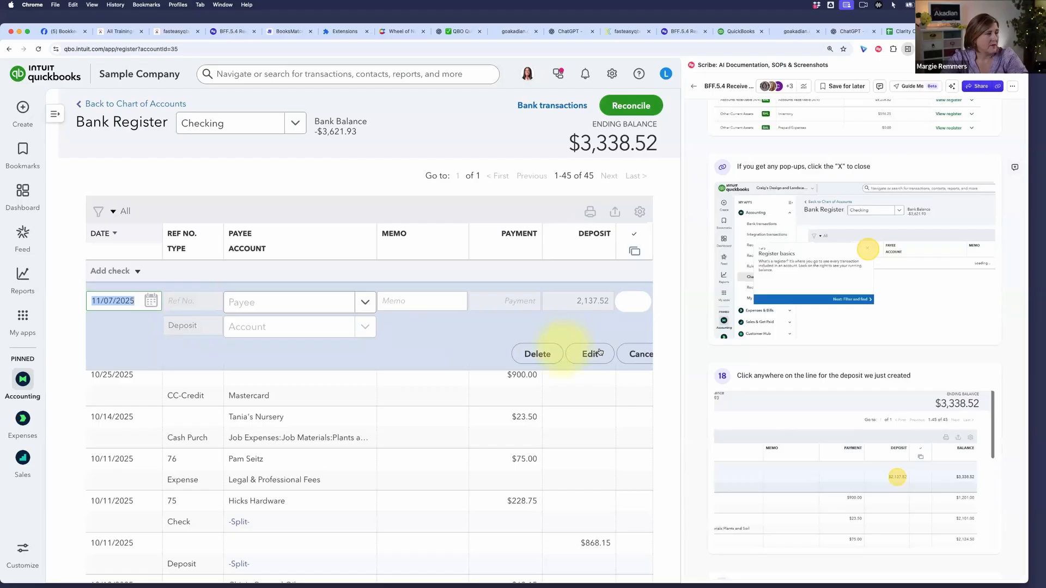
pyautogui.scroll(-10, 883, 402)
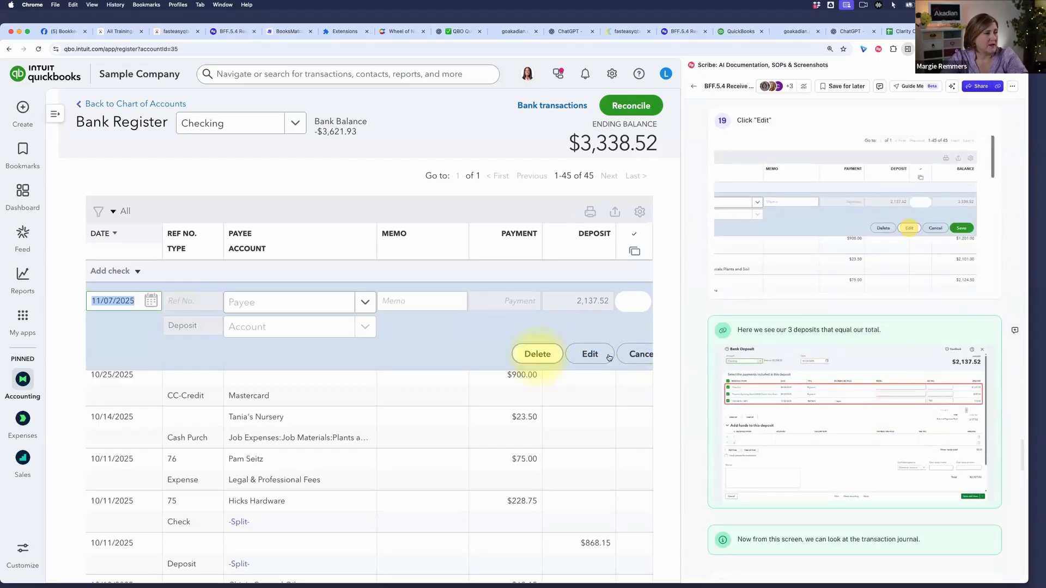
pyautogui.click(590, 354)
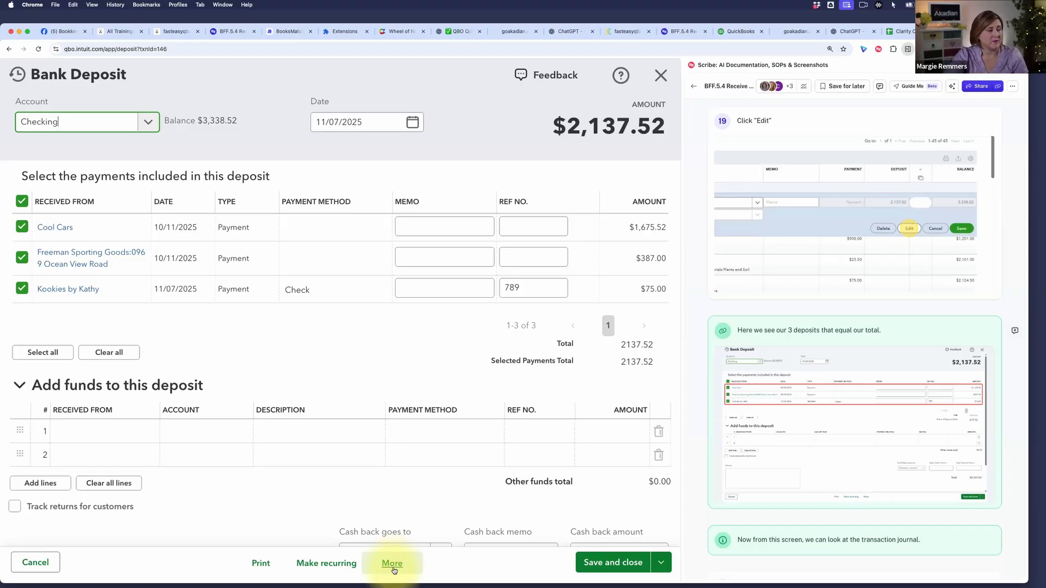
# Open the bank deposit's transaction journal and examine its debit and credit columns for Checking and Undeposited Funds, following guide step 20.
pyautogui.click(393, 569)
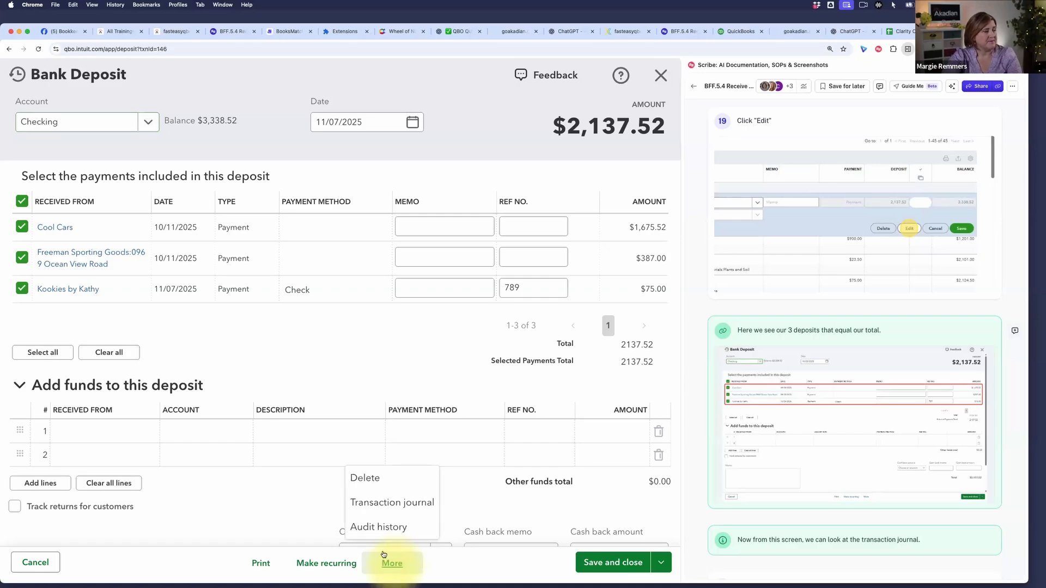
pyautogui.click(408, 503)
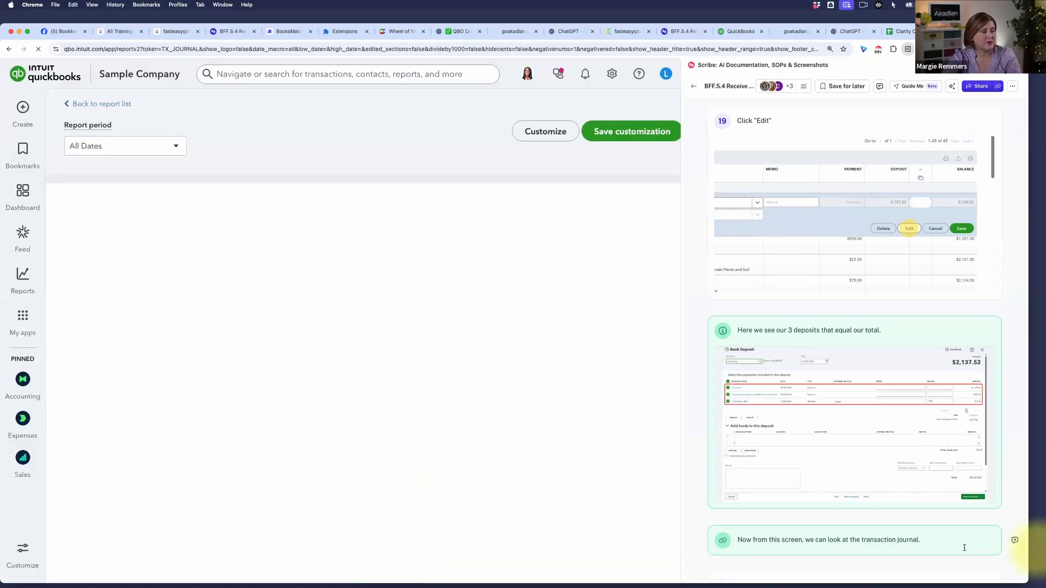
pyautogui.scroll(-6, 858, 531)
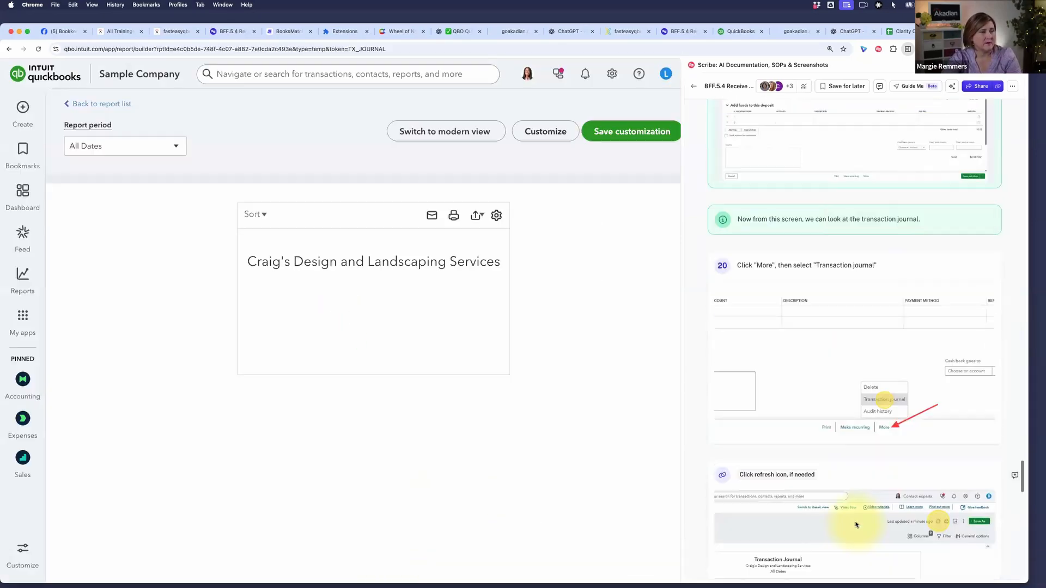
pyautogui.scroll(-4, 855, 525)
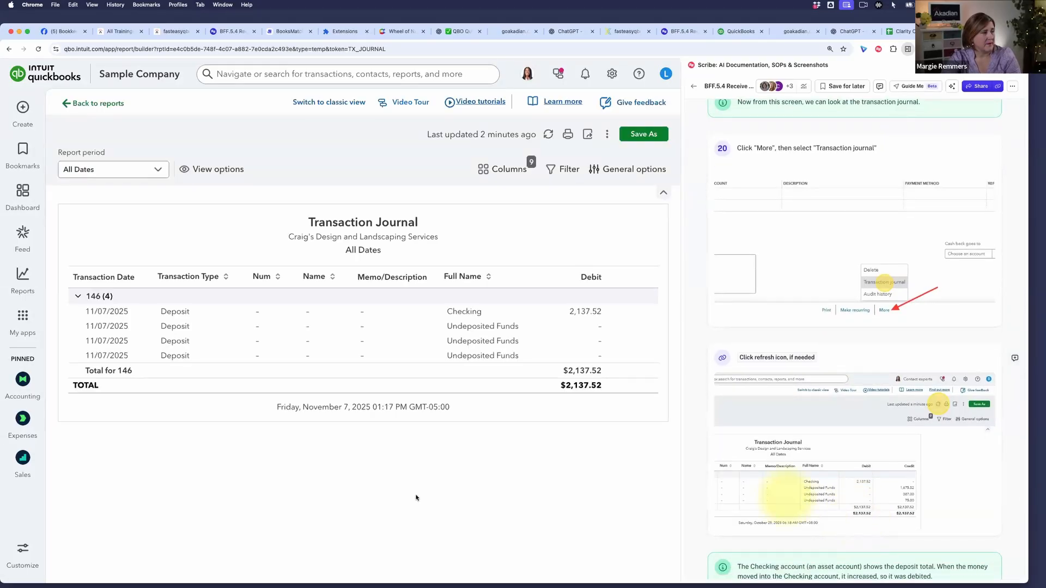
pyautogui.hscroll(2, 422, 370)
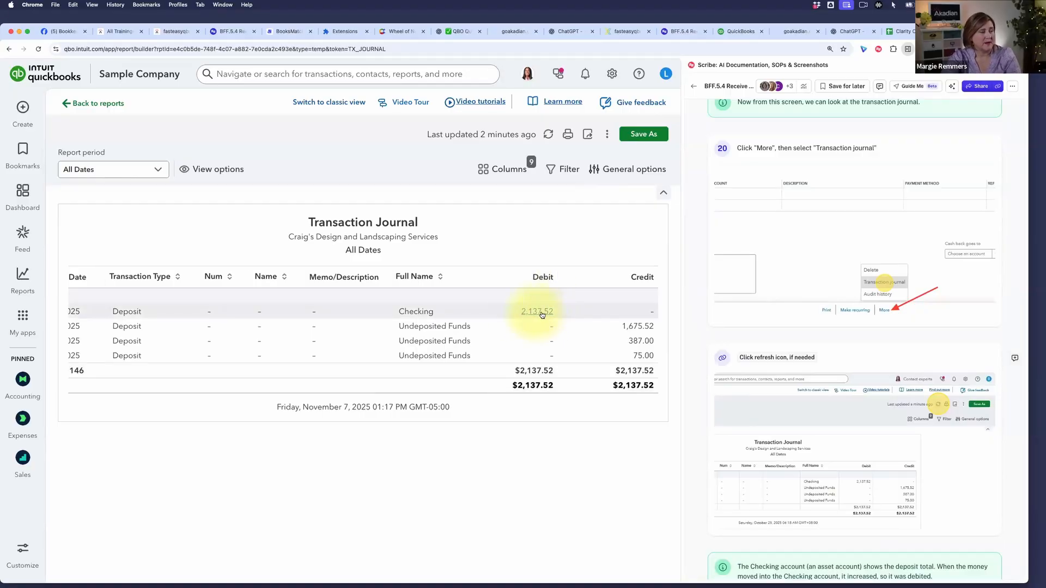
pyautogui.hscroll(-1, 449, 311)
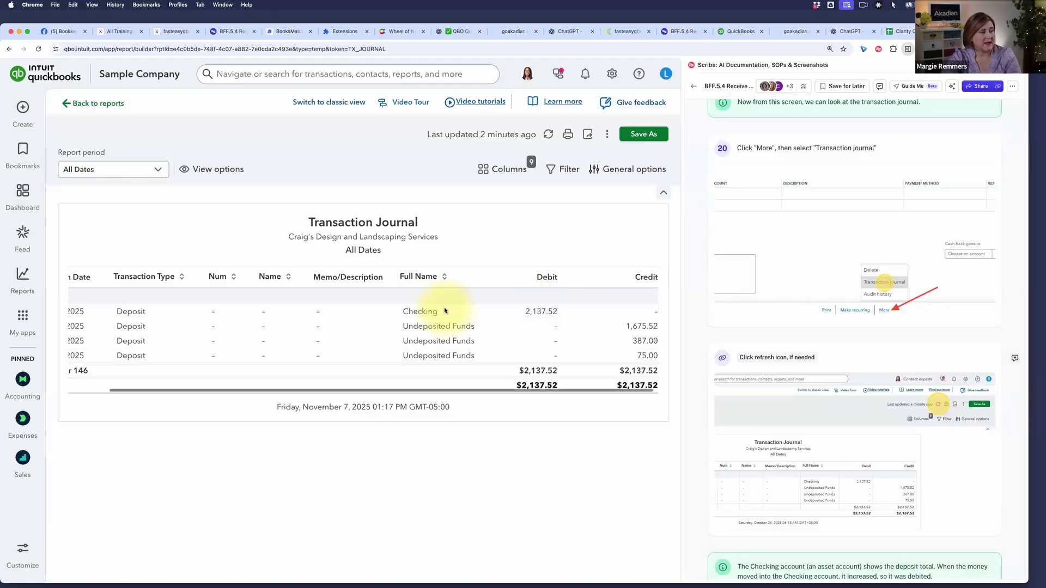
pyautogui.hscroll(1, 446, 311)
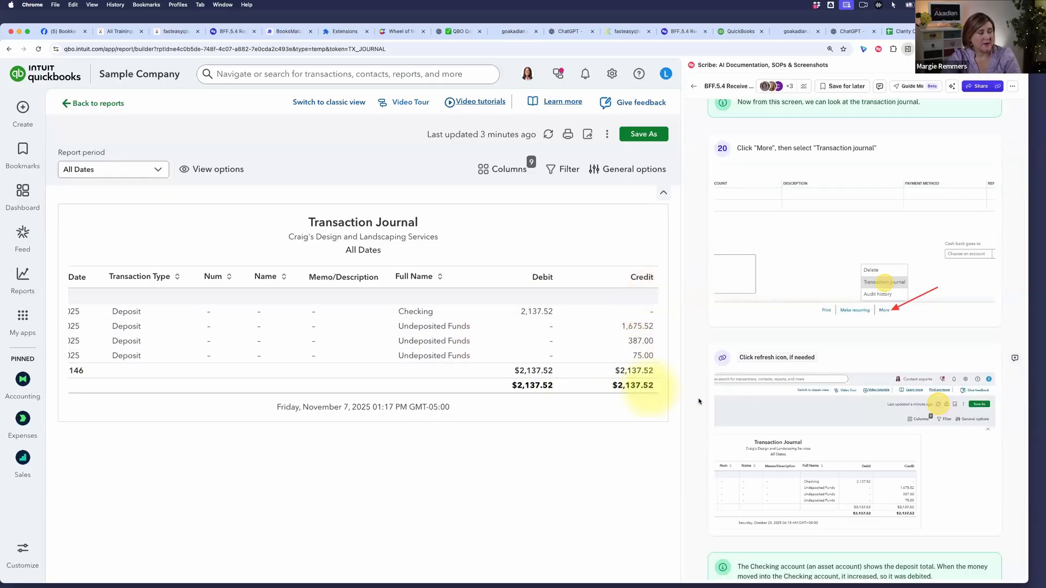
# Read the guide's journal note, open the Balance Sheet from the standard reports, and compare its Undeposited Funds line with the guide's closing note.
pyautogui.scroll(-5, 913, 427)
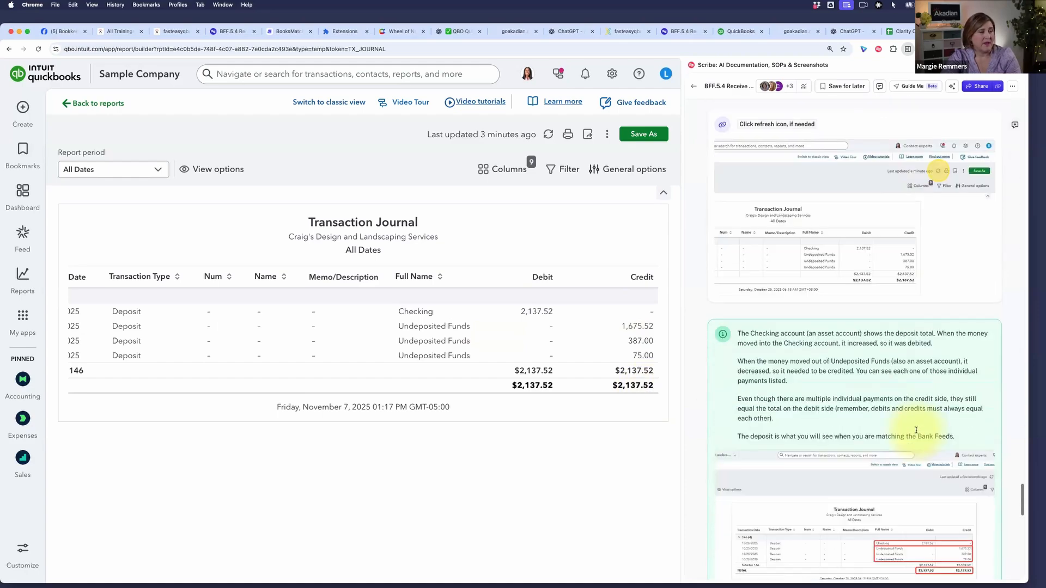
pyautogui.scroll(-7, 916, 433)
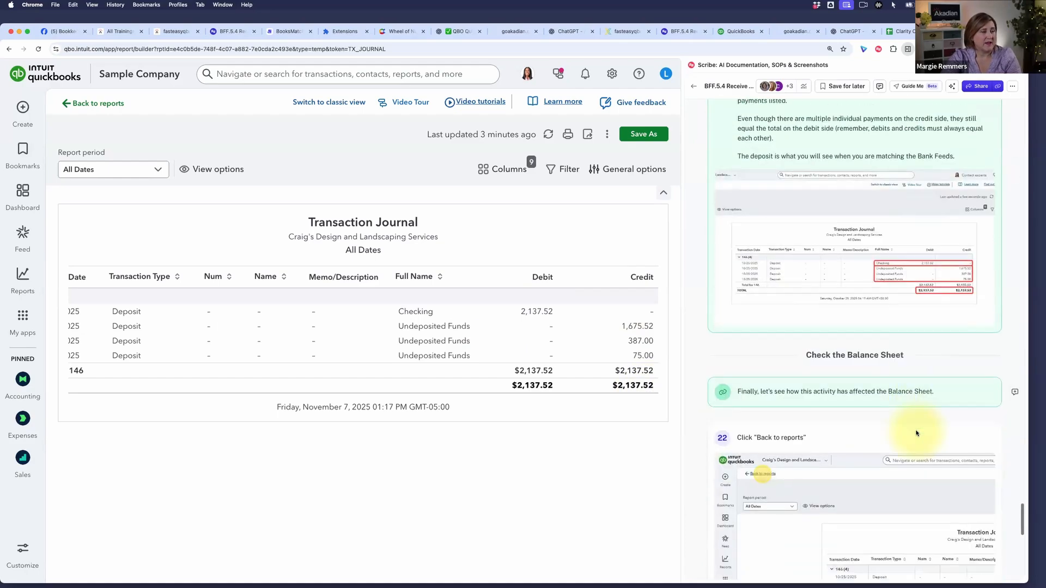
pyautogui.scroll(-3, 915, 433)
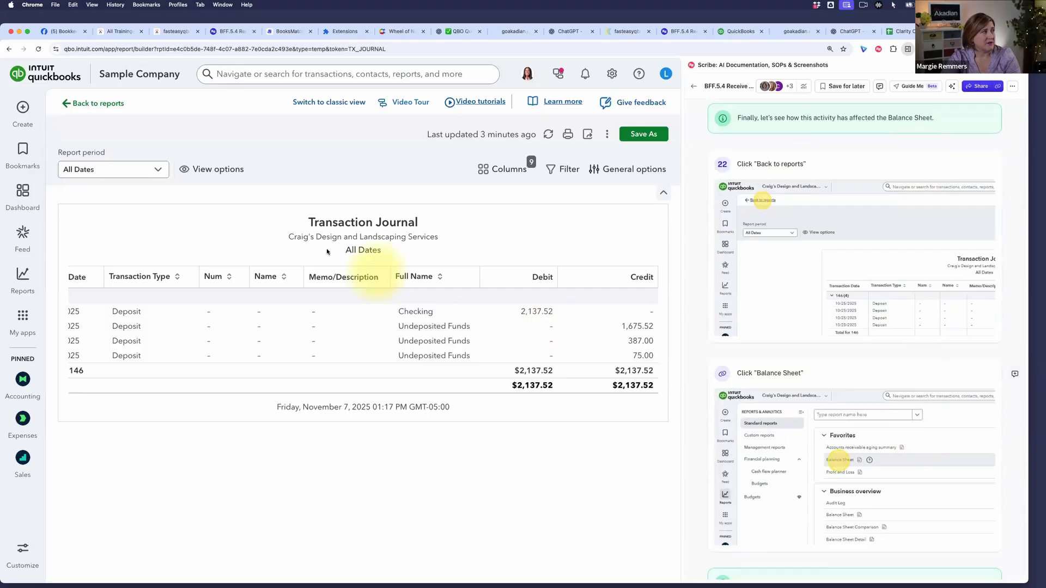
pyautogui.click(105, 104)
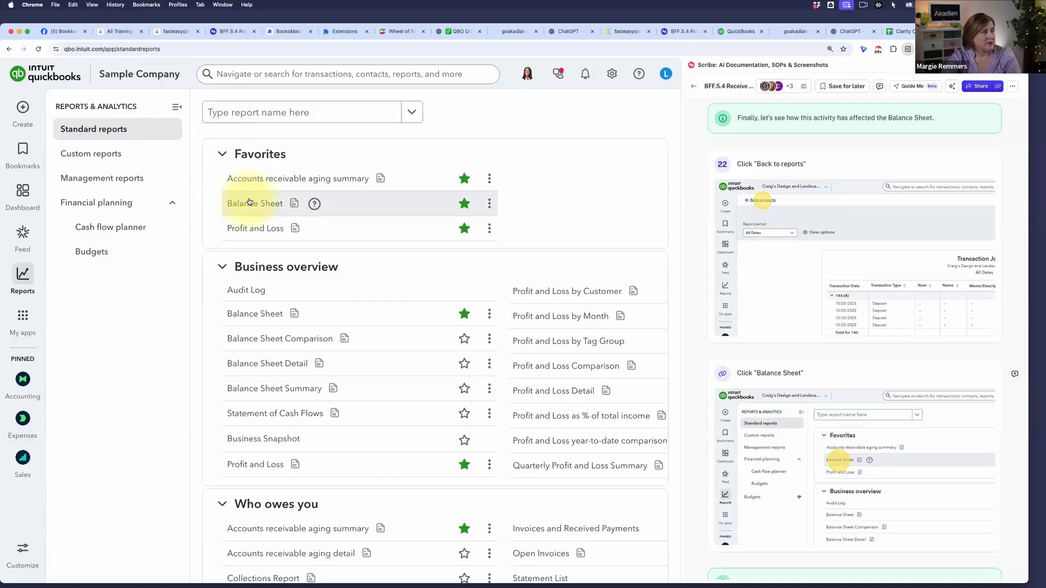
pyautogui.click(249, 199)
pyautogui.scroll(-10, 787, 354)
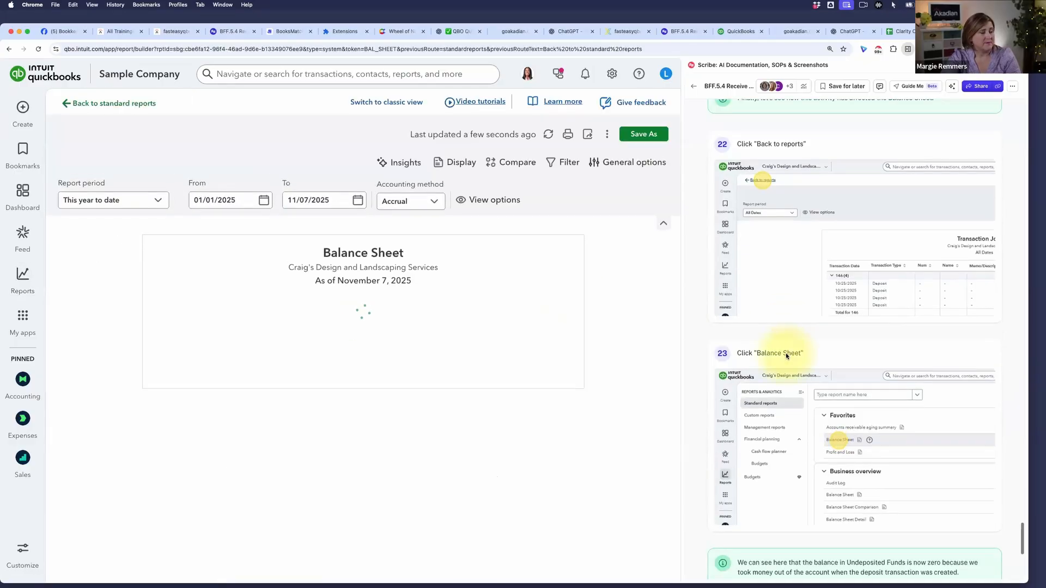
pyautogui.scroll(-2, 787, 354)
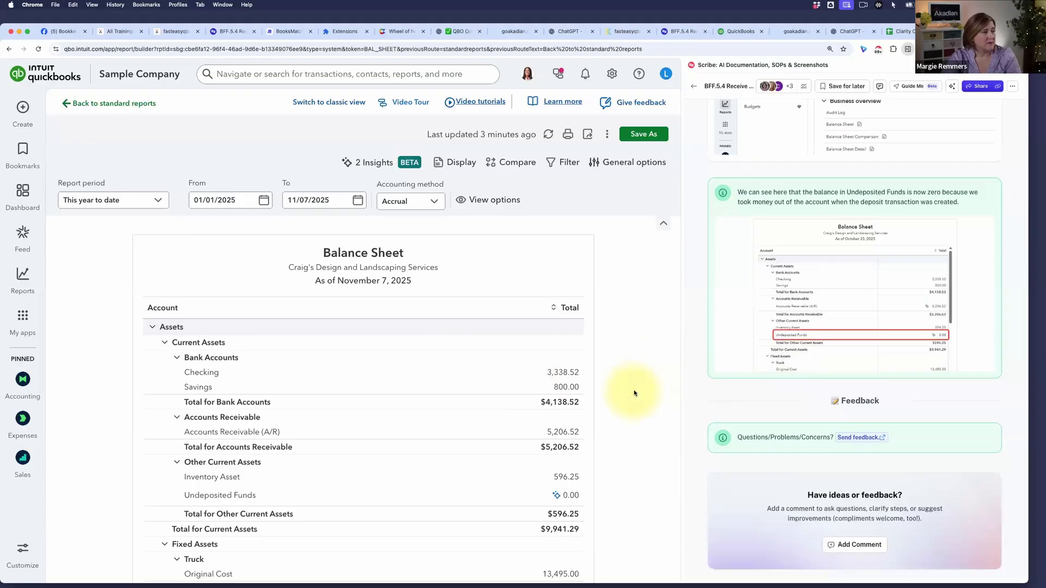
pyautogui.scroll(-5, 633, 390)
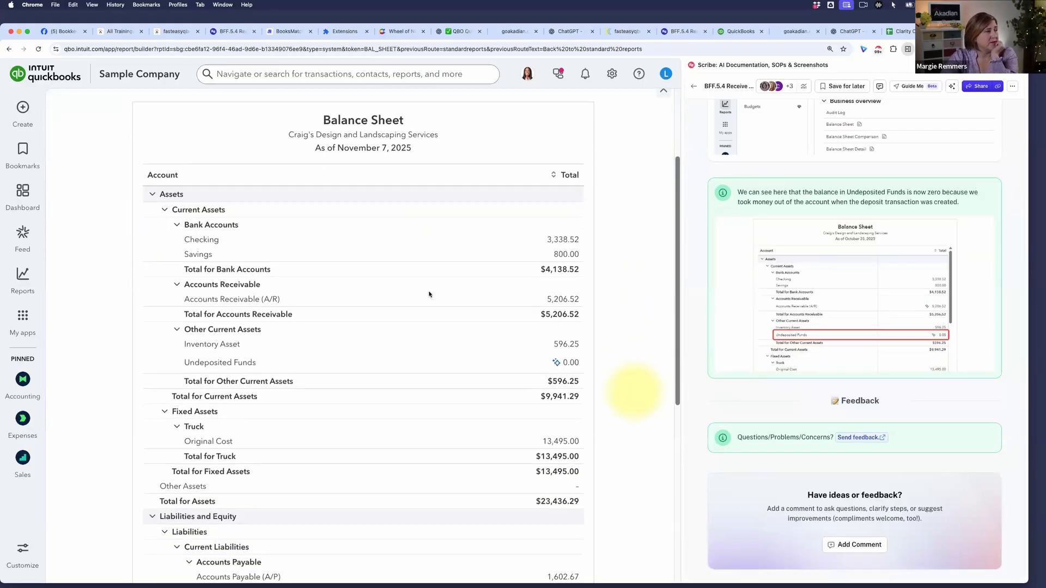
# Drill into the Checking balance's Transaction Report, examine the 11/07/2025 deposit's amount and running balance, and return to the Balance Sheet's current assets.
pyautogui.click(565, 242)
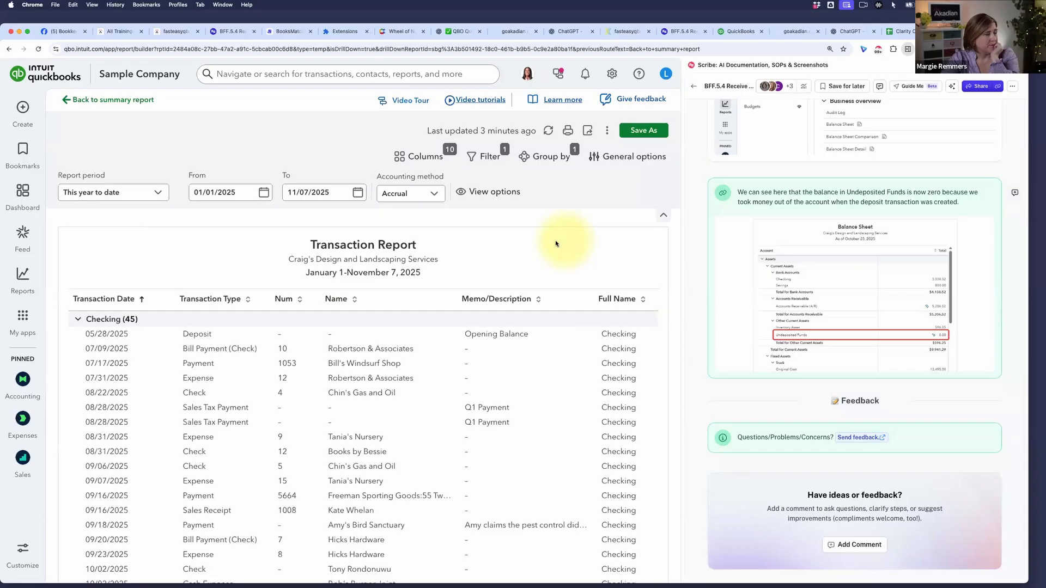
pyautogui.scroll(-15, 554, 267)
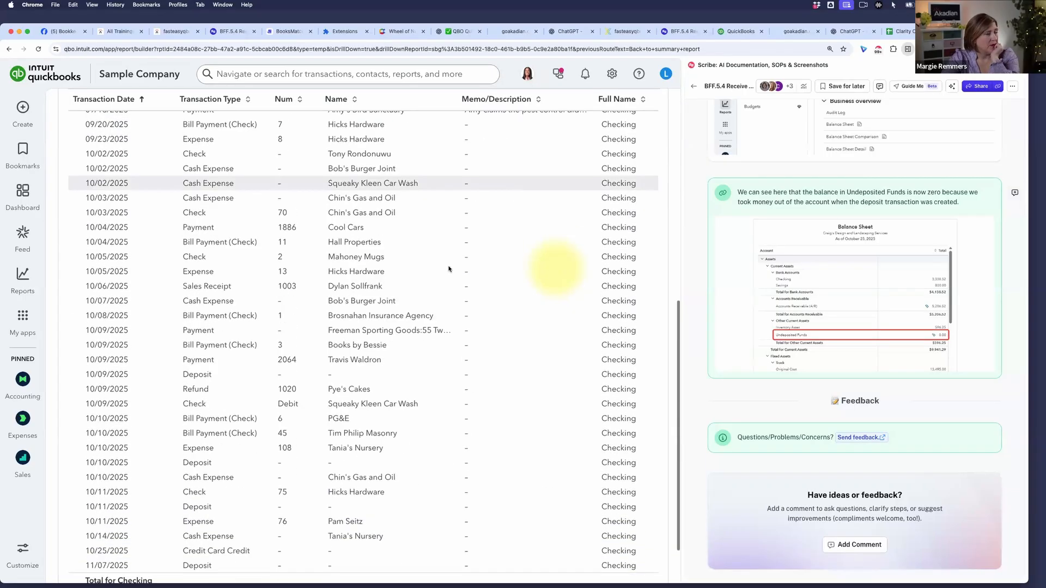
pyautogui.scroll(-3, 553, 264)
pyautogui.hscroll(5, 376, 460)
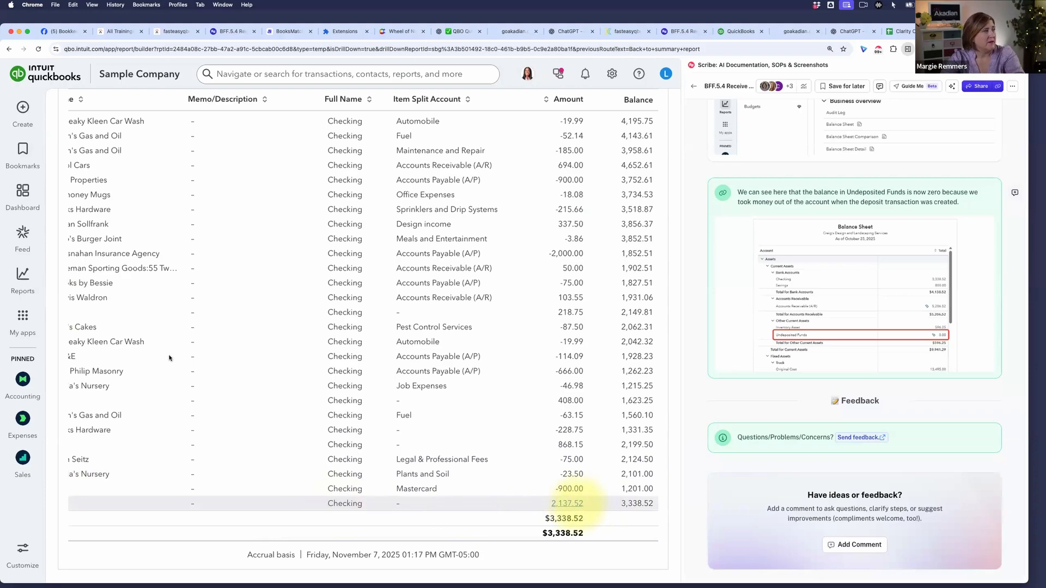
pyautogui.scroll(10, 210, 206)
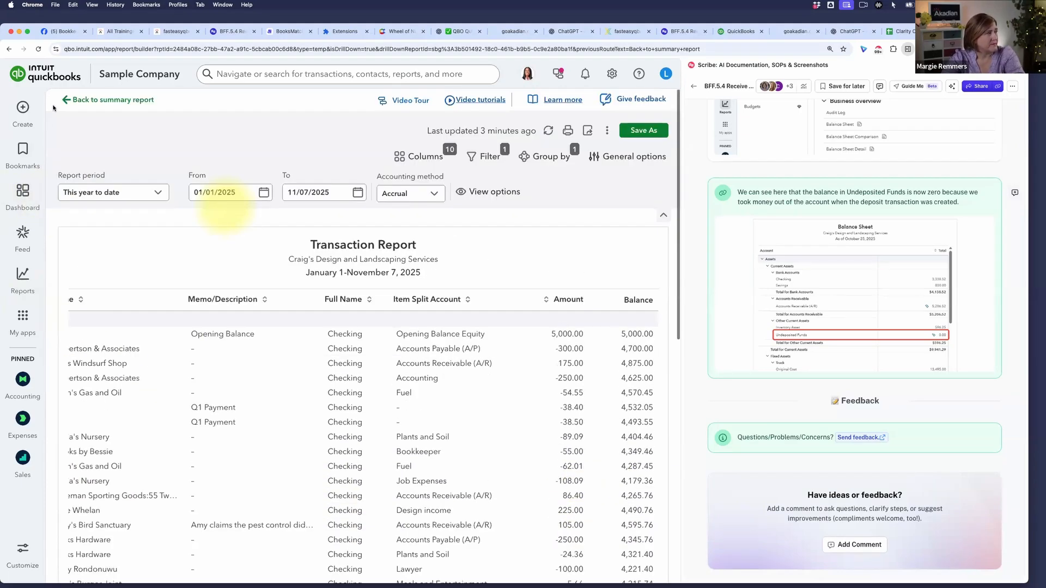
pyautogui.click(118, 99)
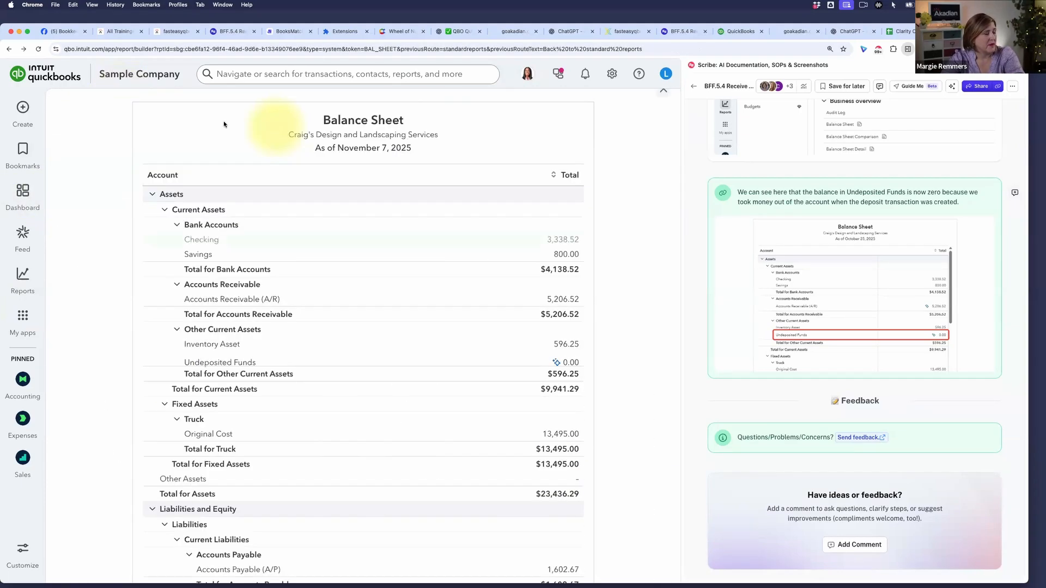
pyautogui.scroll(-2, 272, 256)
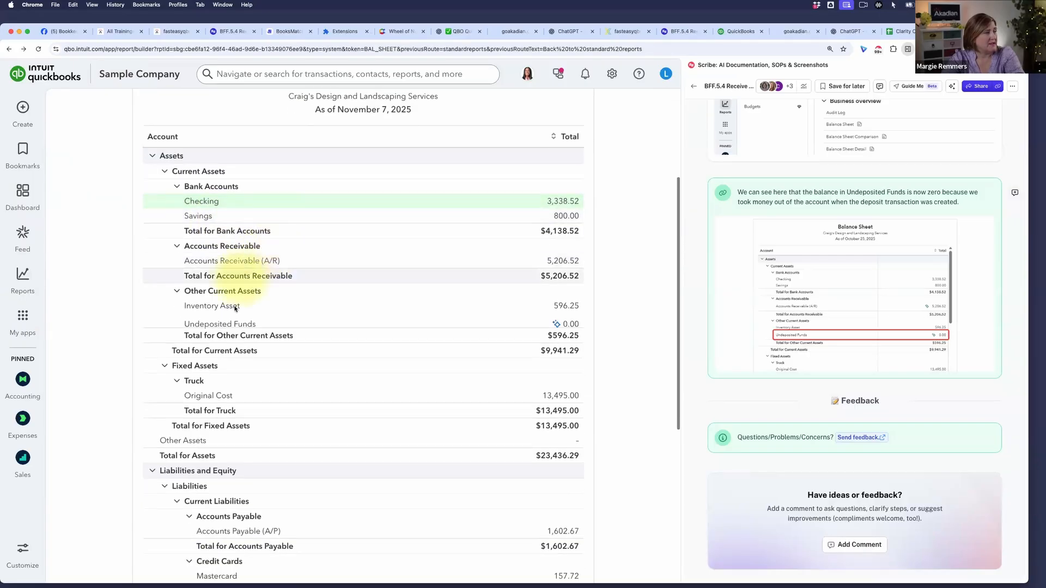